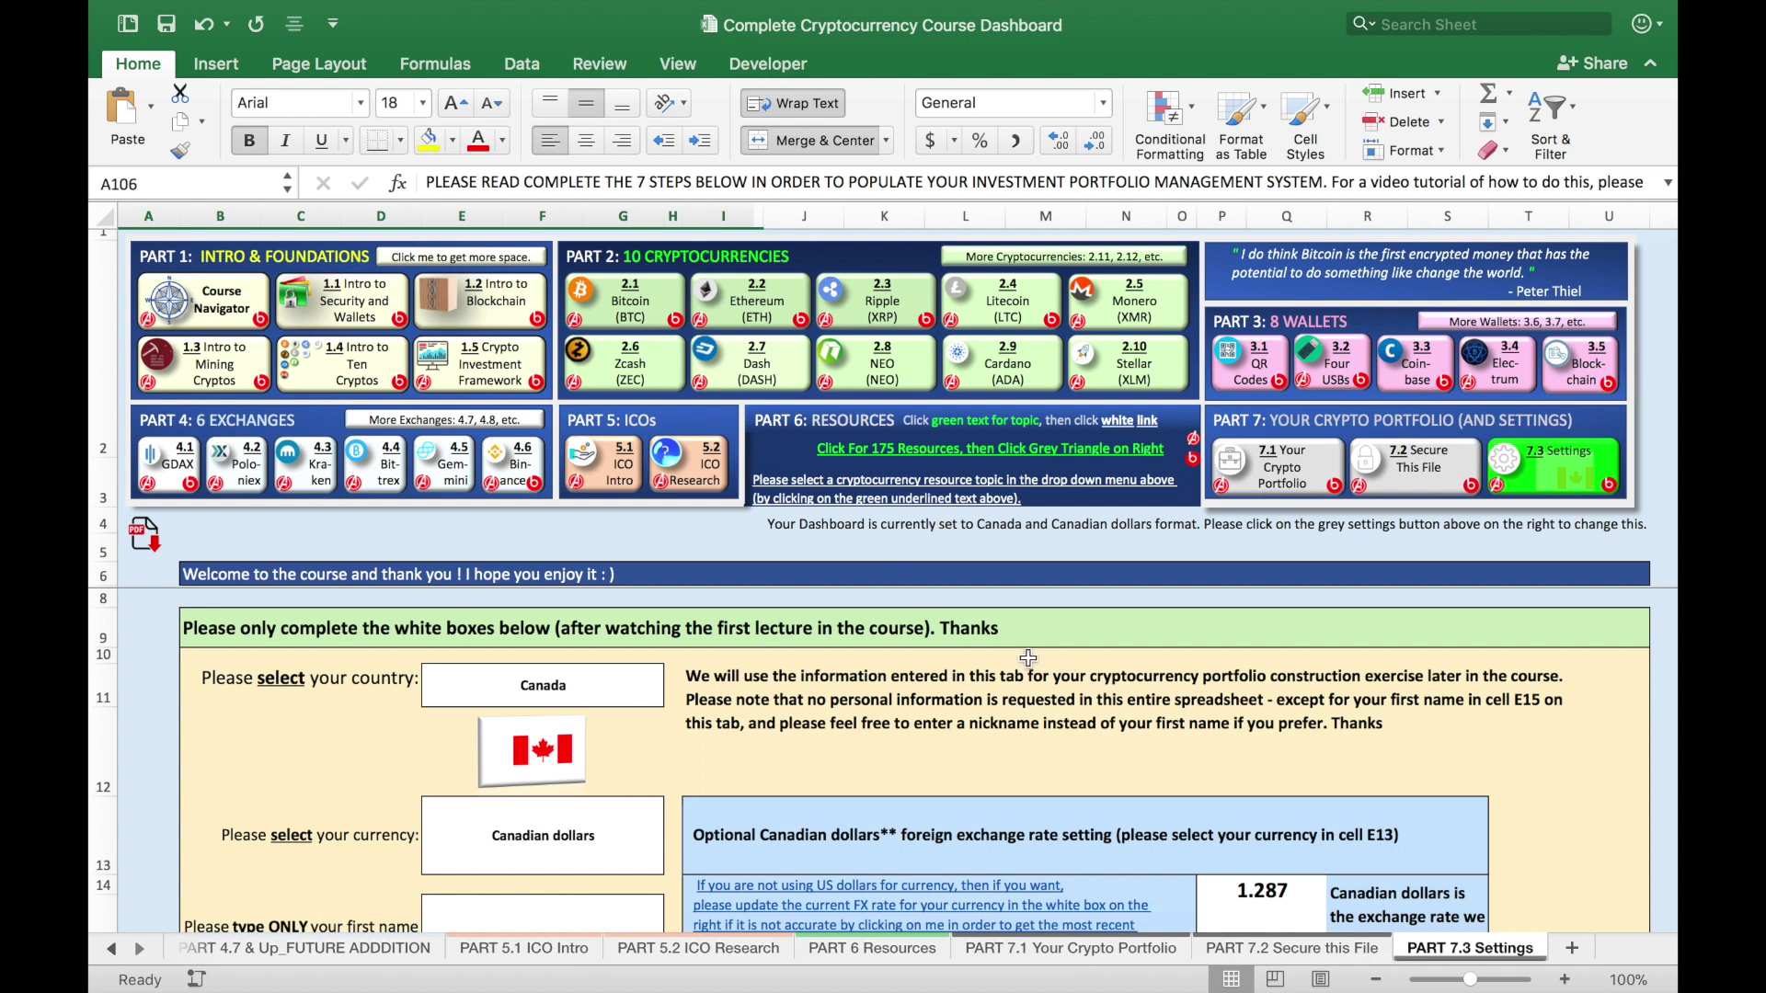
Jump back to the top of the 7.3 Settings sheet and collapse the ribbon.
click(1568, 475)
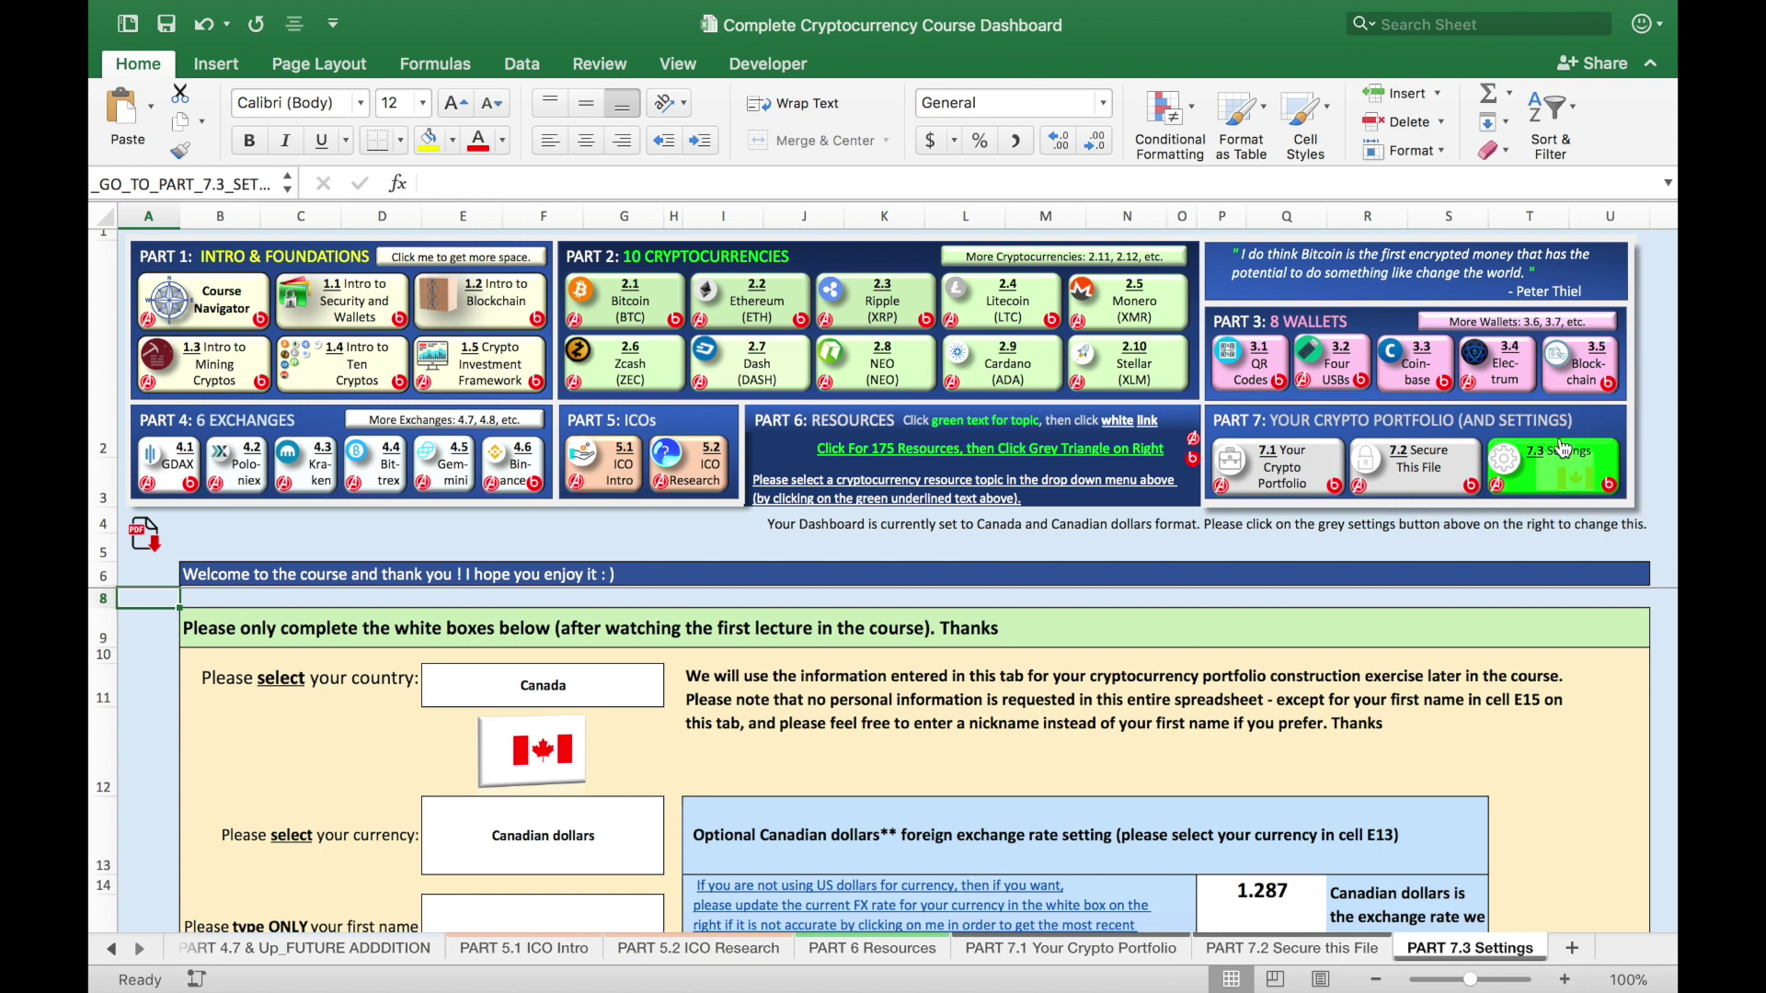
click(1652, 65)
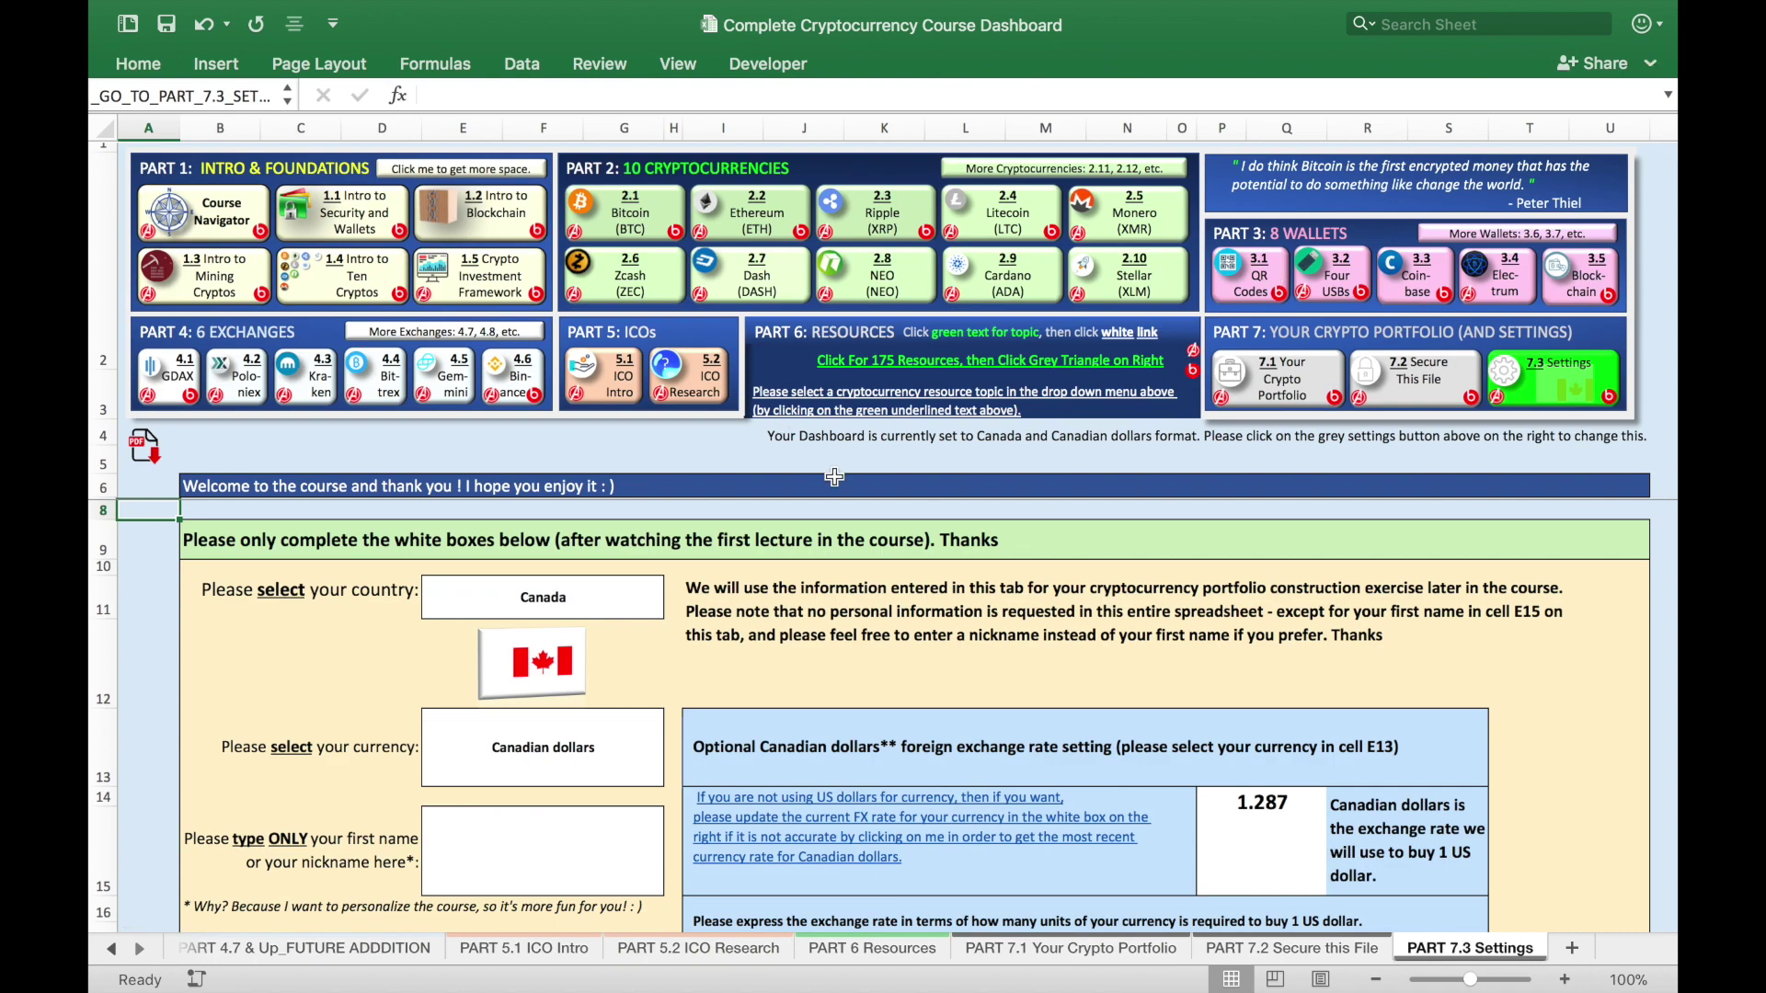
Scroll to the portfolio setup heading in A106 and the Step 1 sign-in instruction in A108.
scroll(754, 625, down, 15)
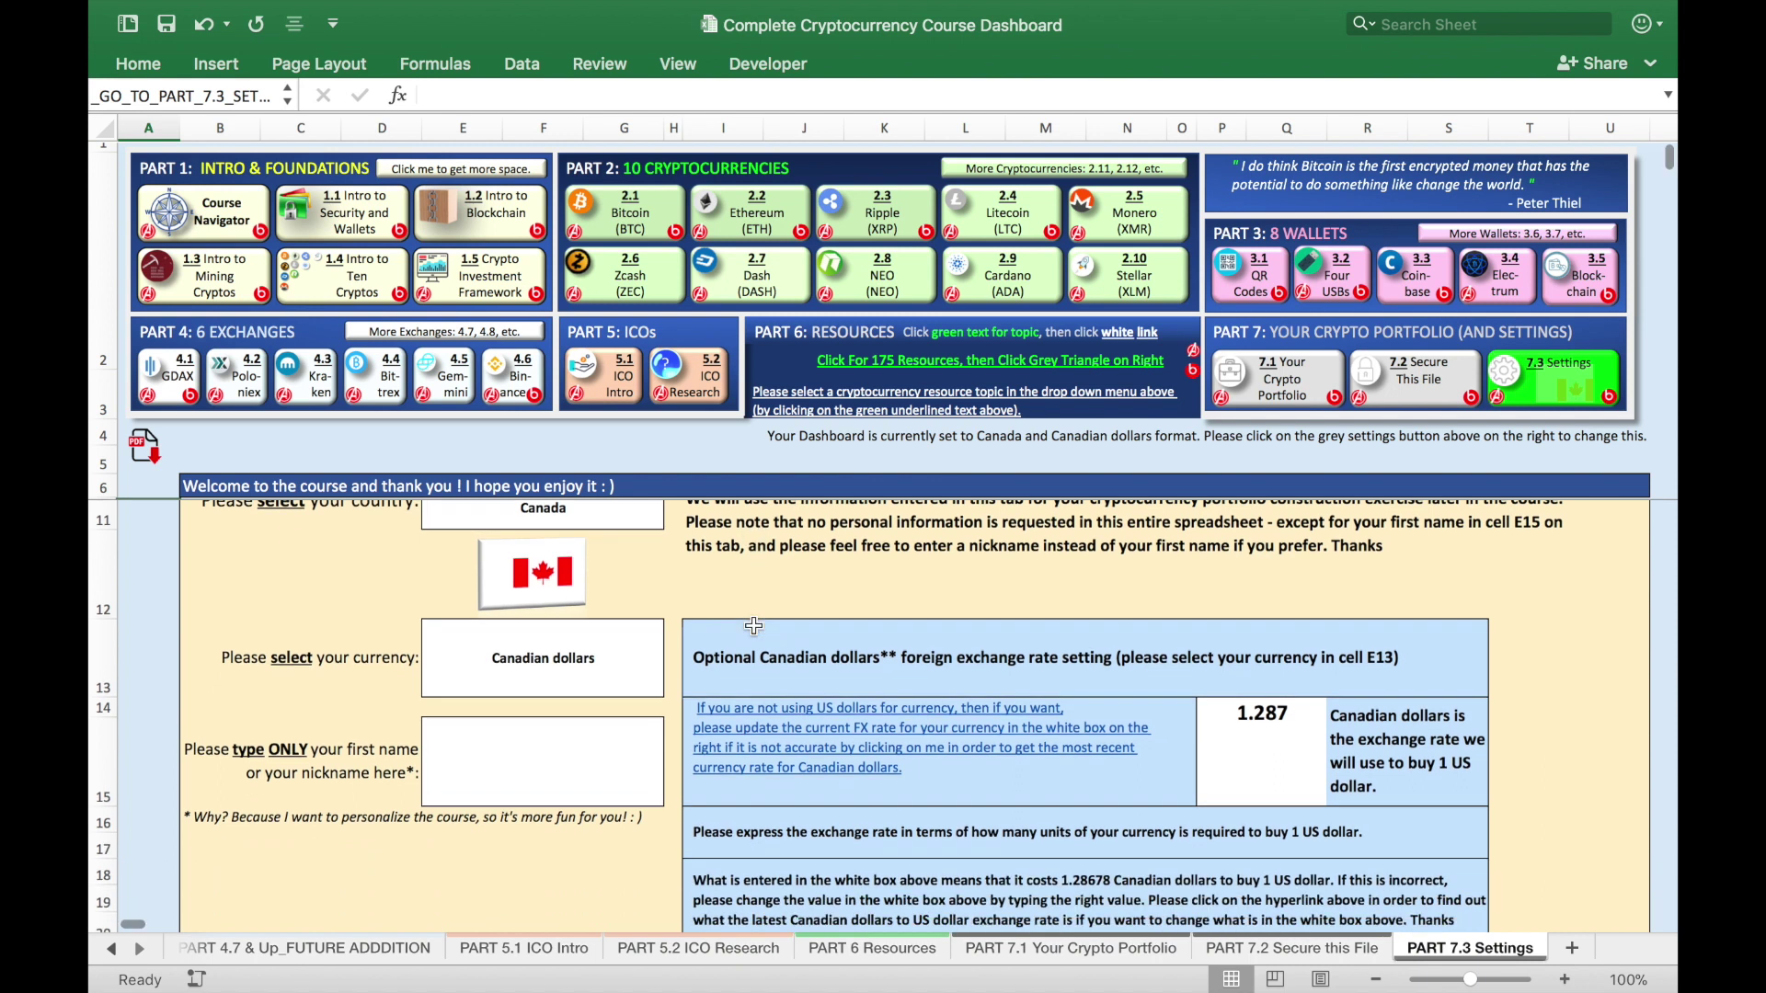
scroll(754, 626, down, 8)
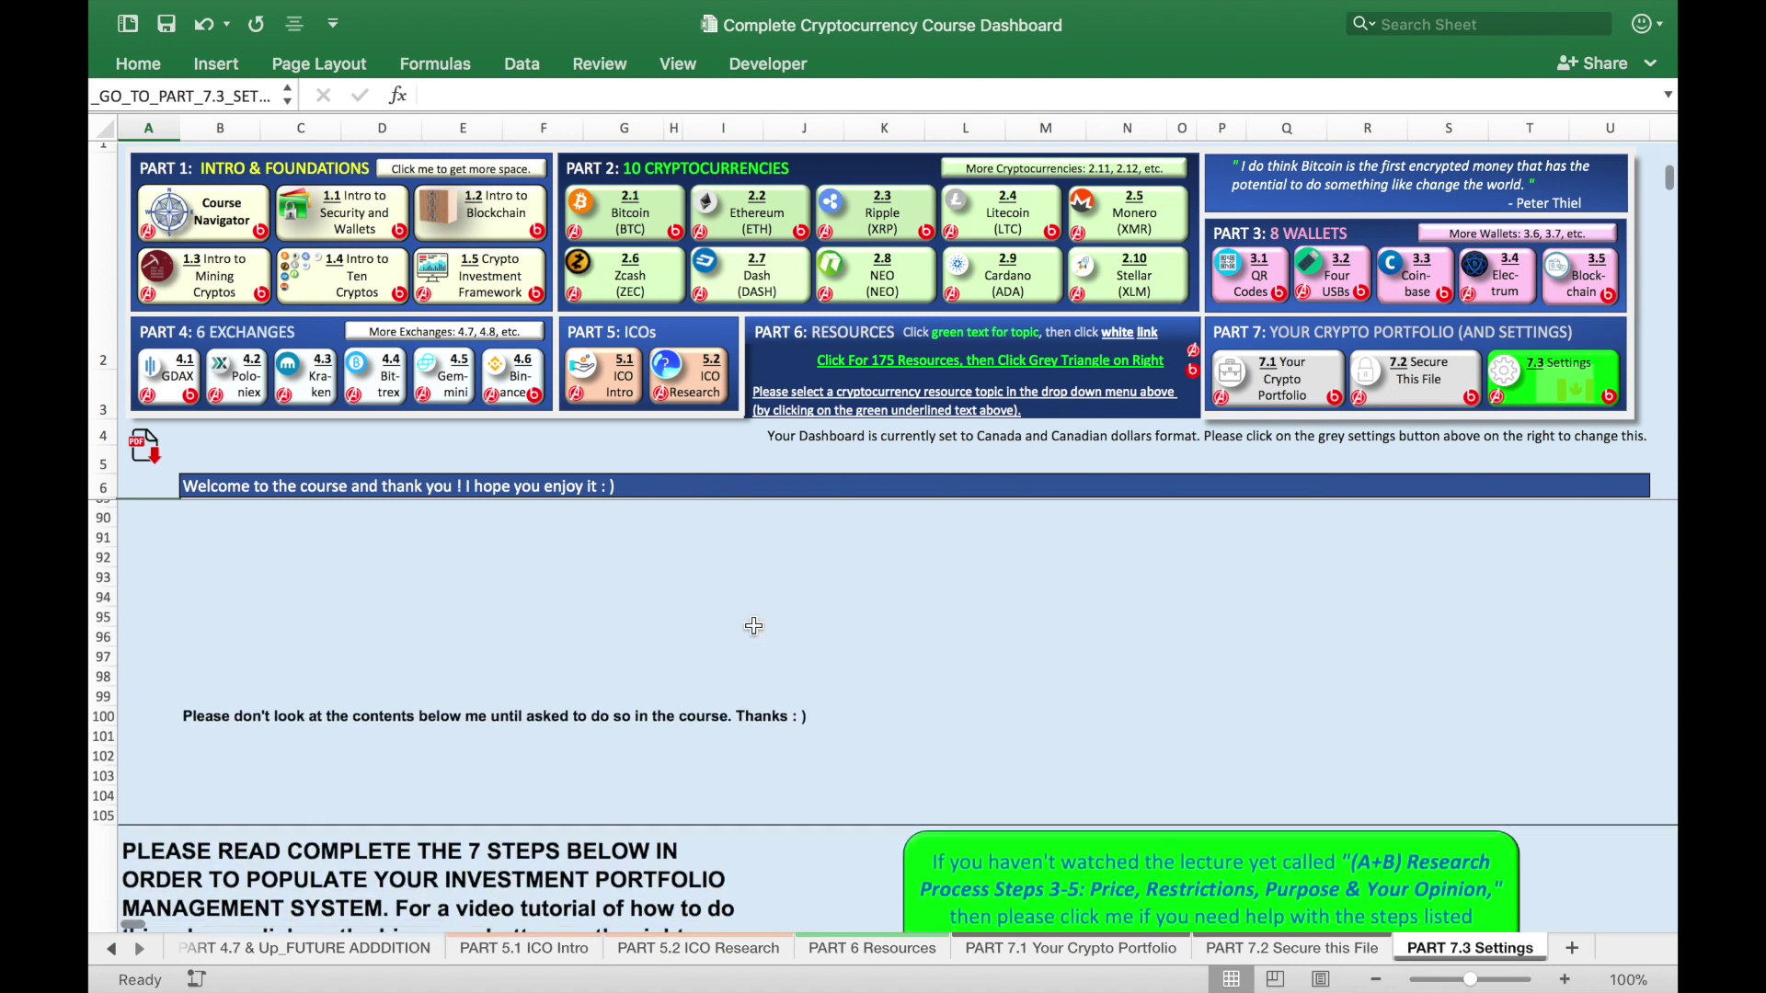
click(641, 643)
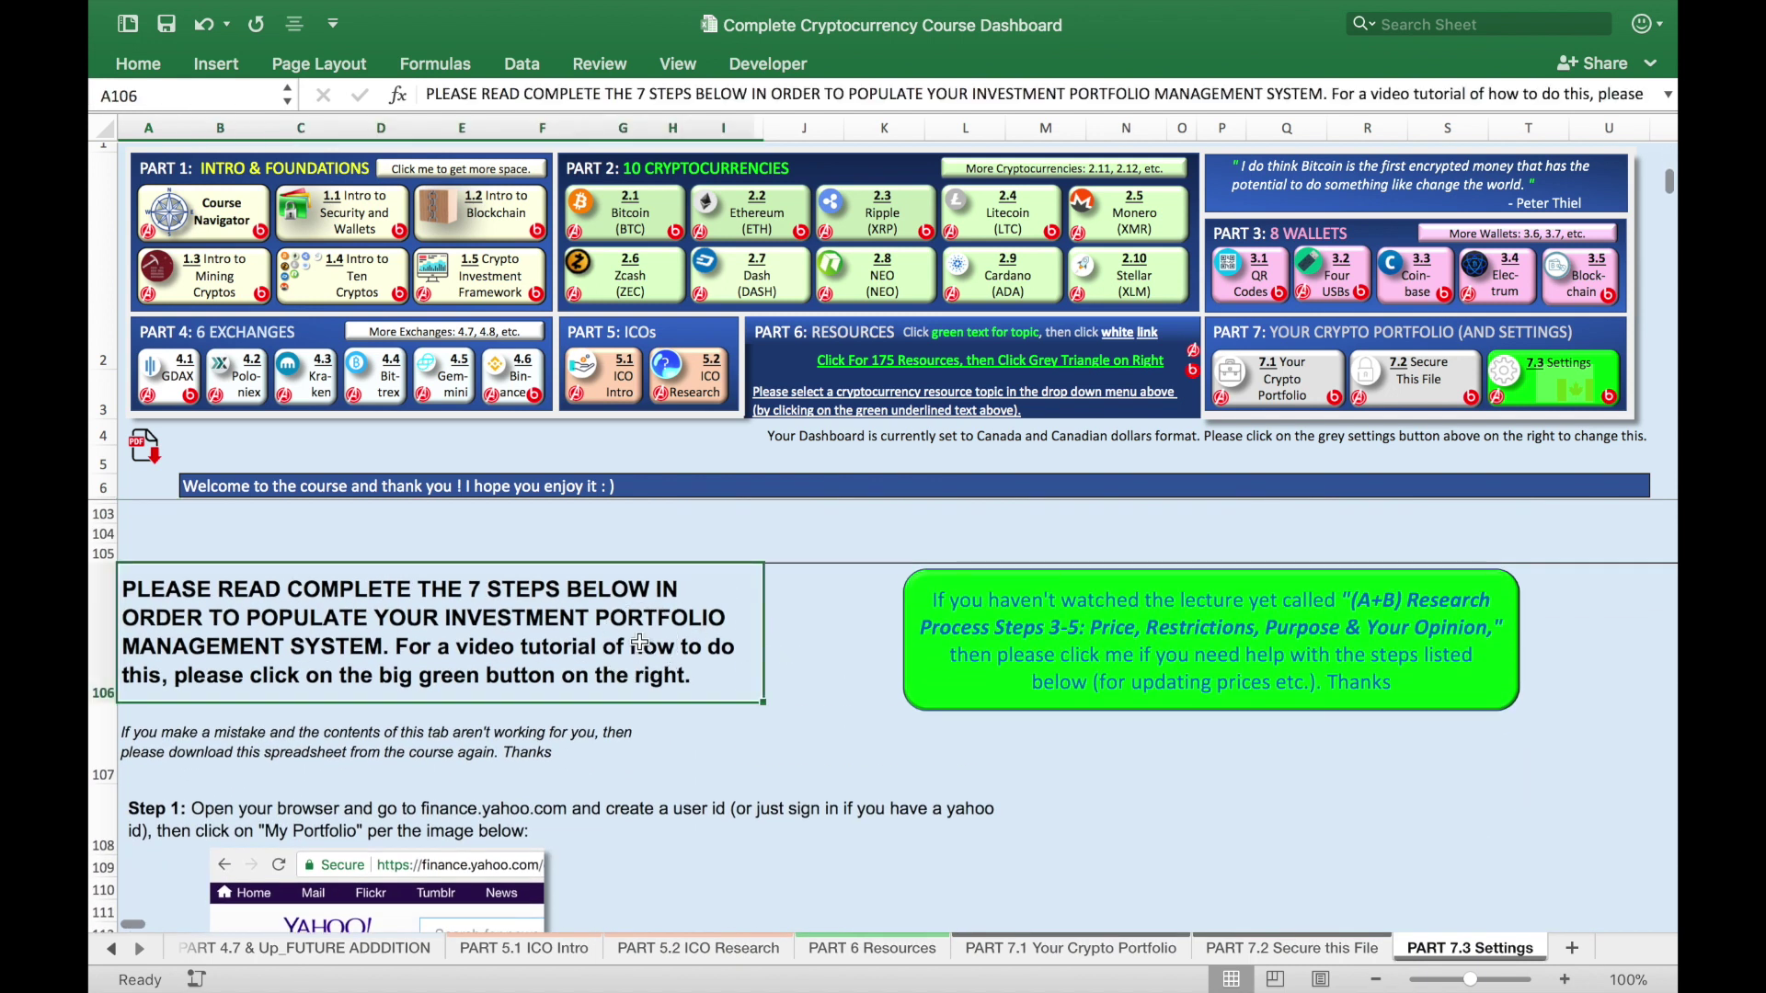
scroll(649, 812, down, 5)
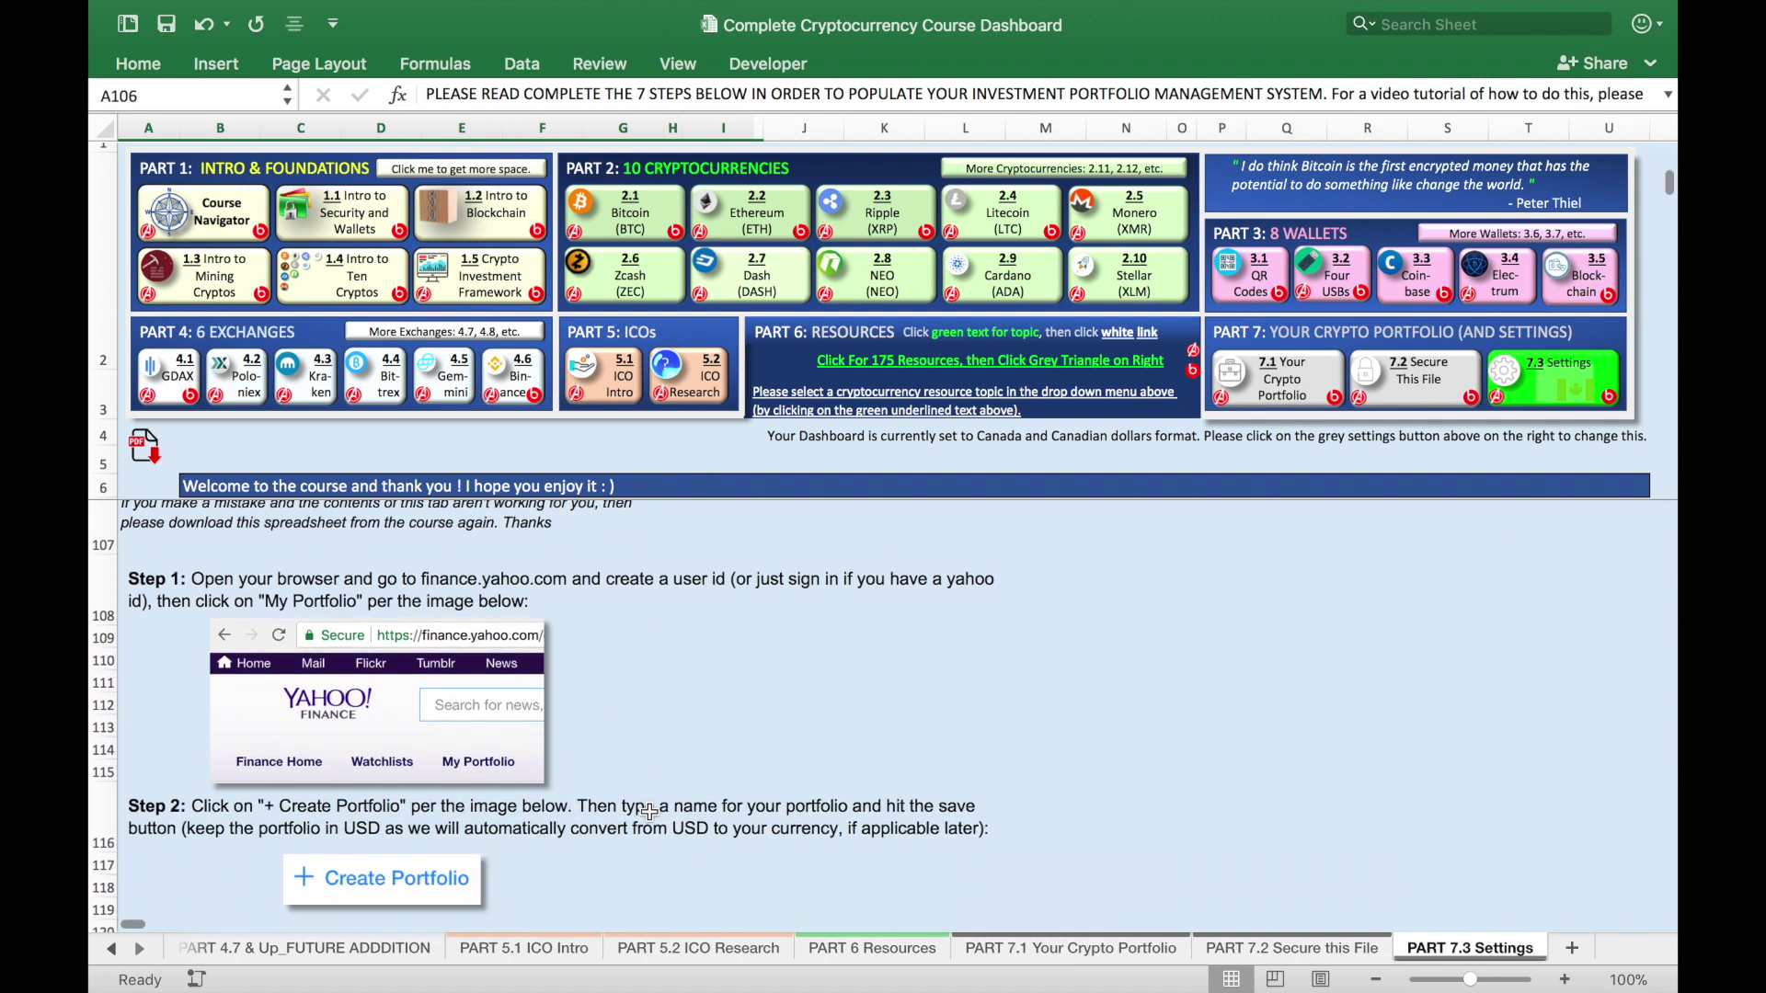
click(182, 581)
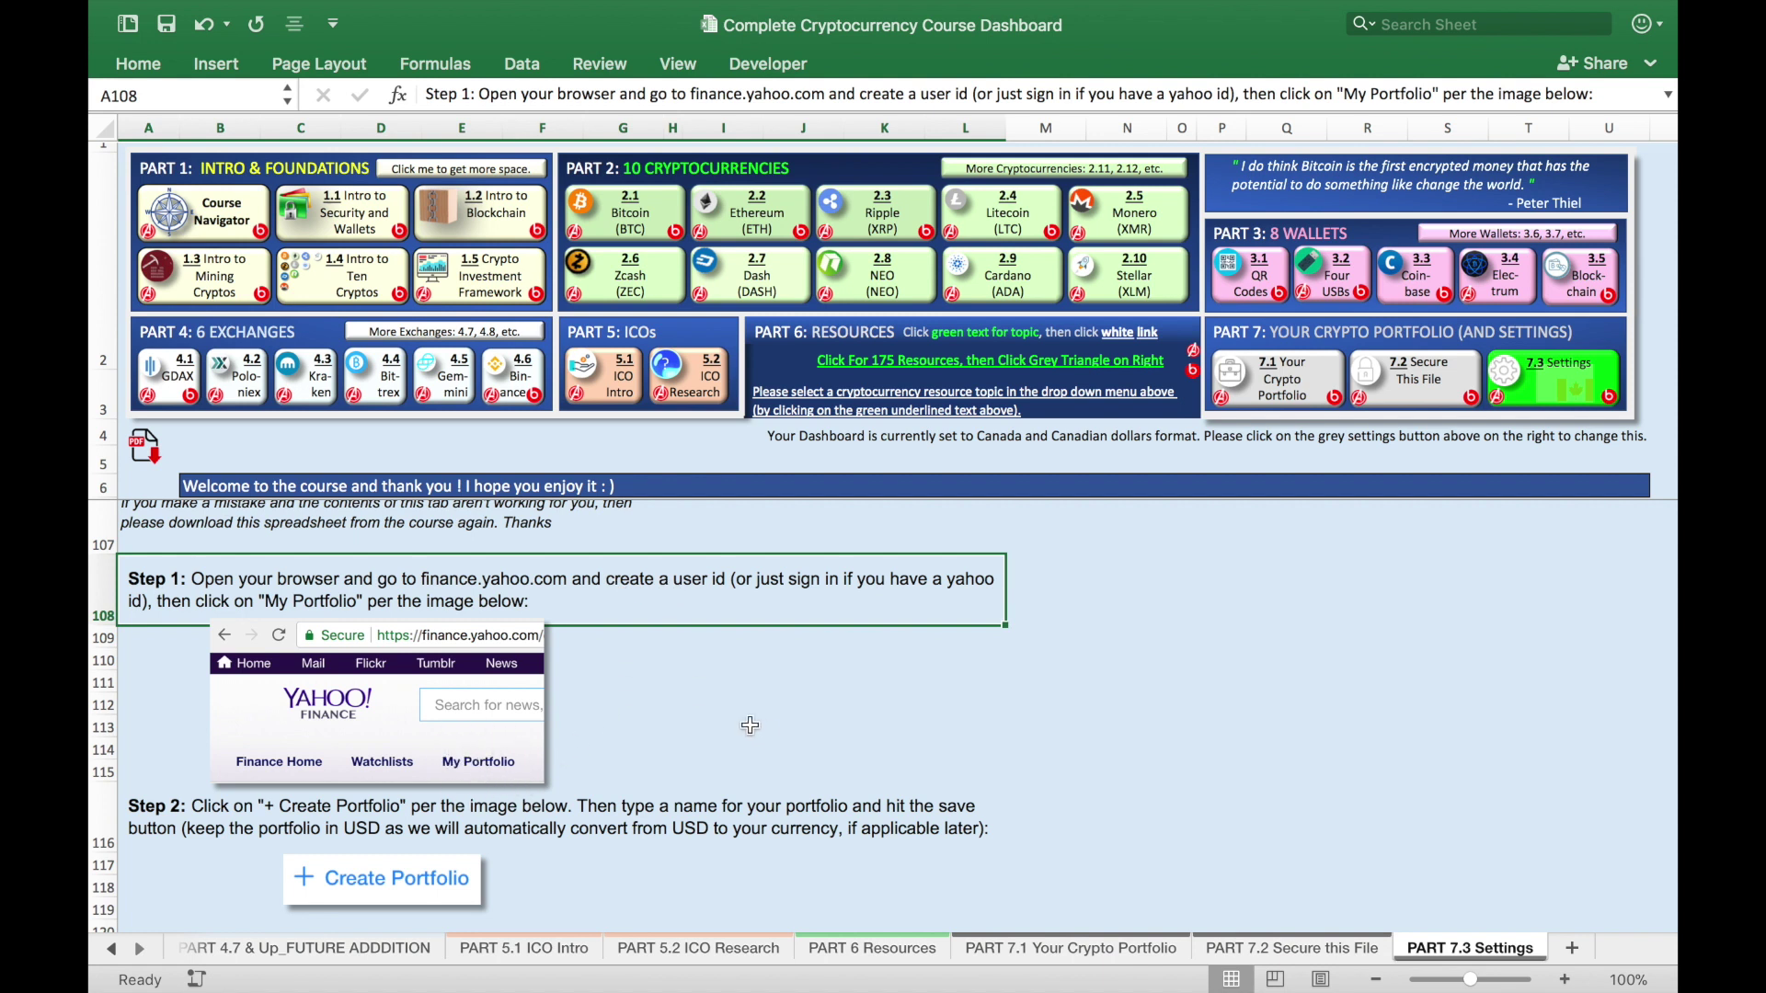
key(super+Tab)
key(super+Tab)
key(super+Tab)
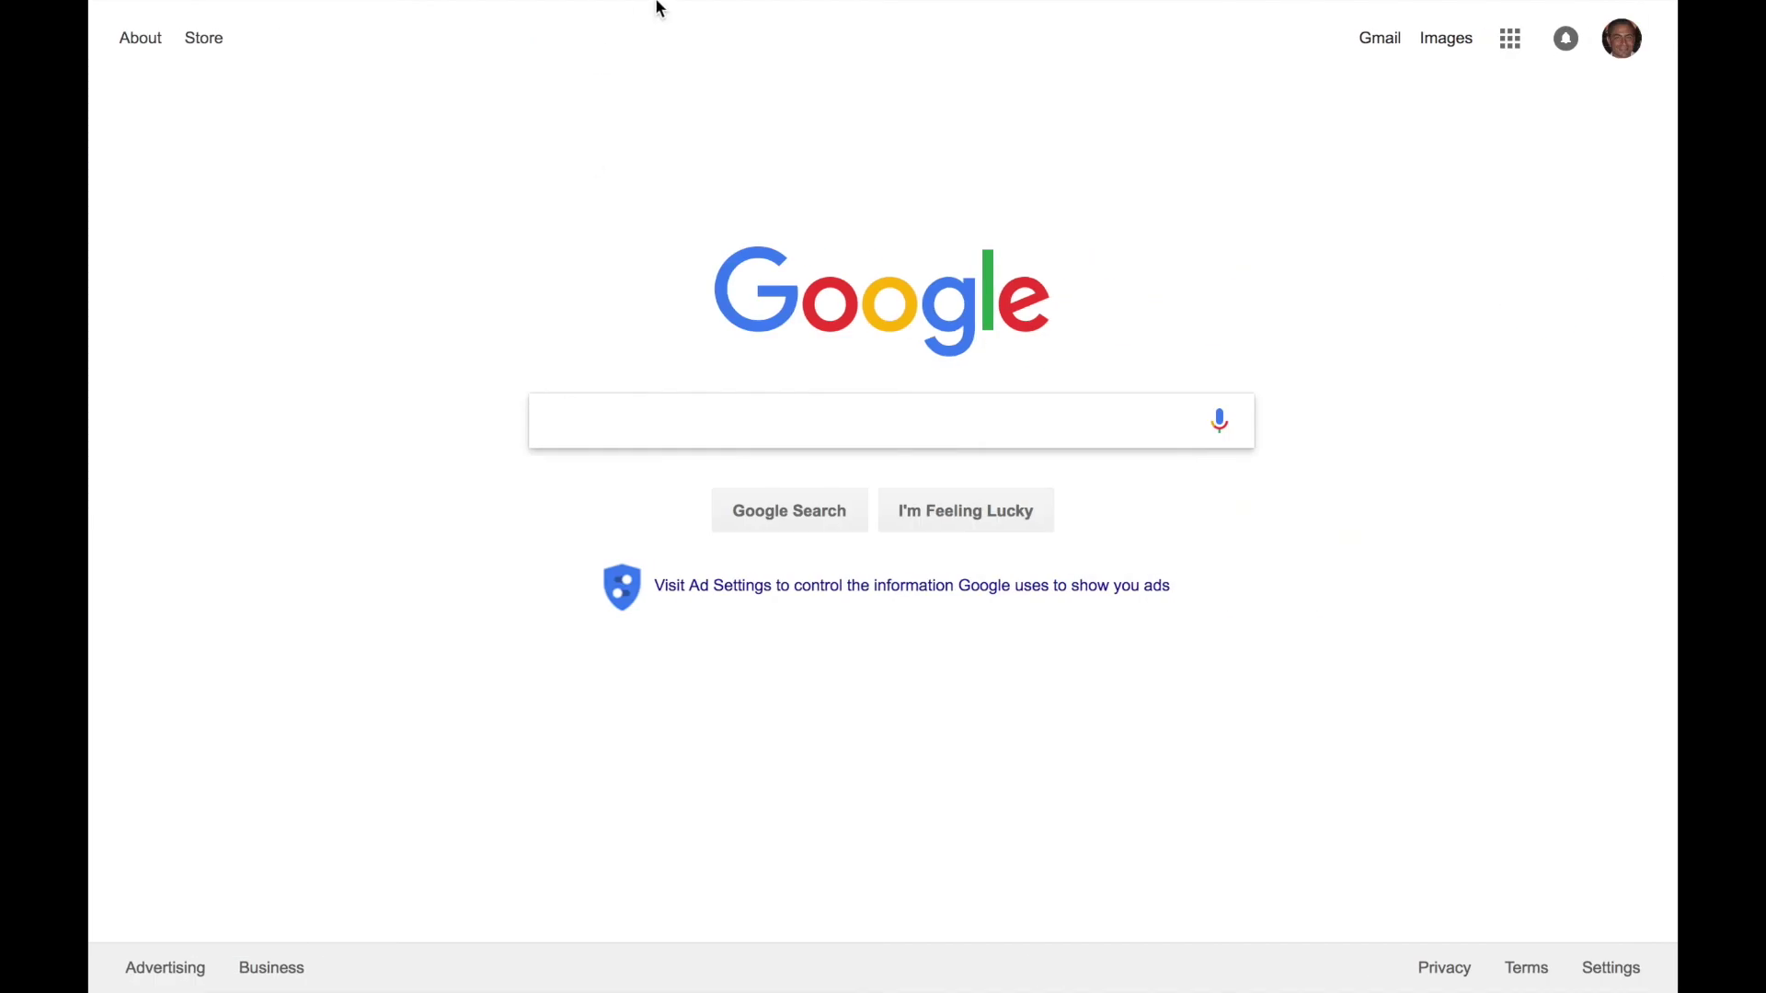
Go to finance.yahoo.com, open My Portfolios showing only My Watchlist, and return to Excel.
mouse_move(658, 8)
click(576, 88)
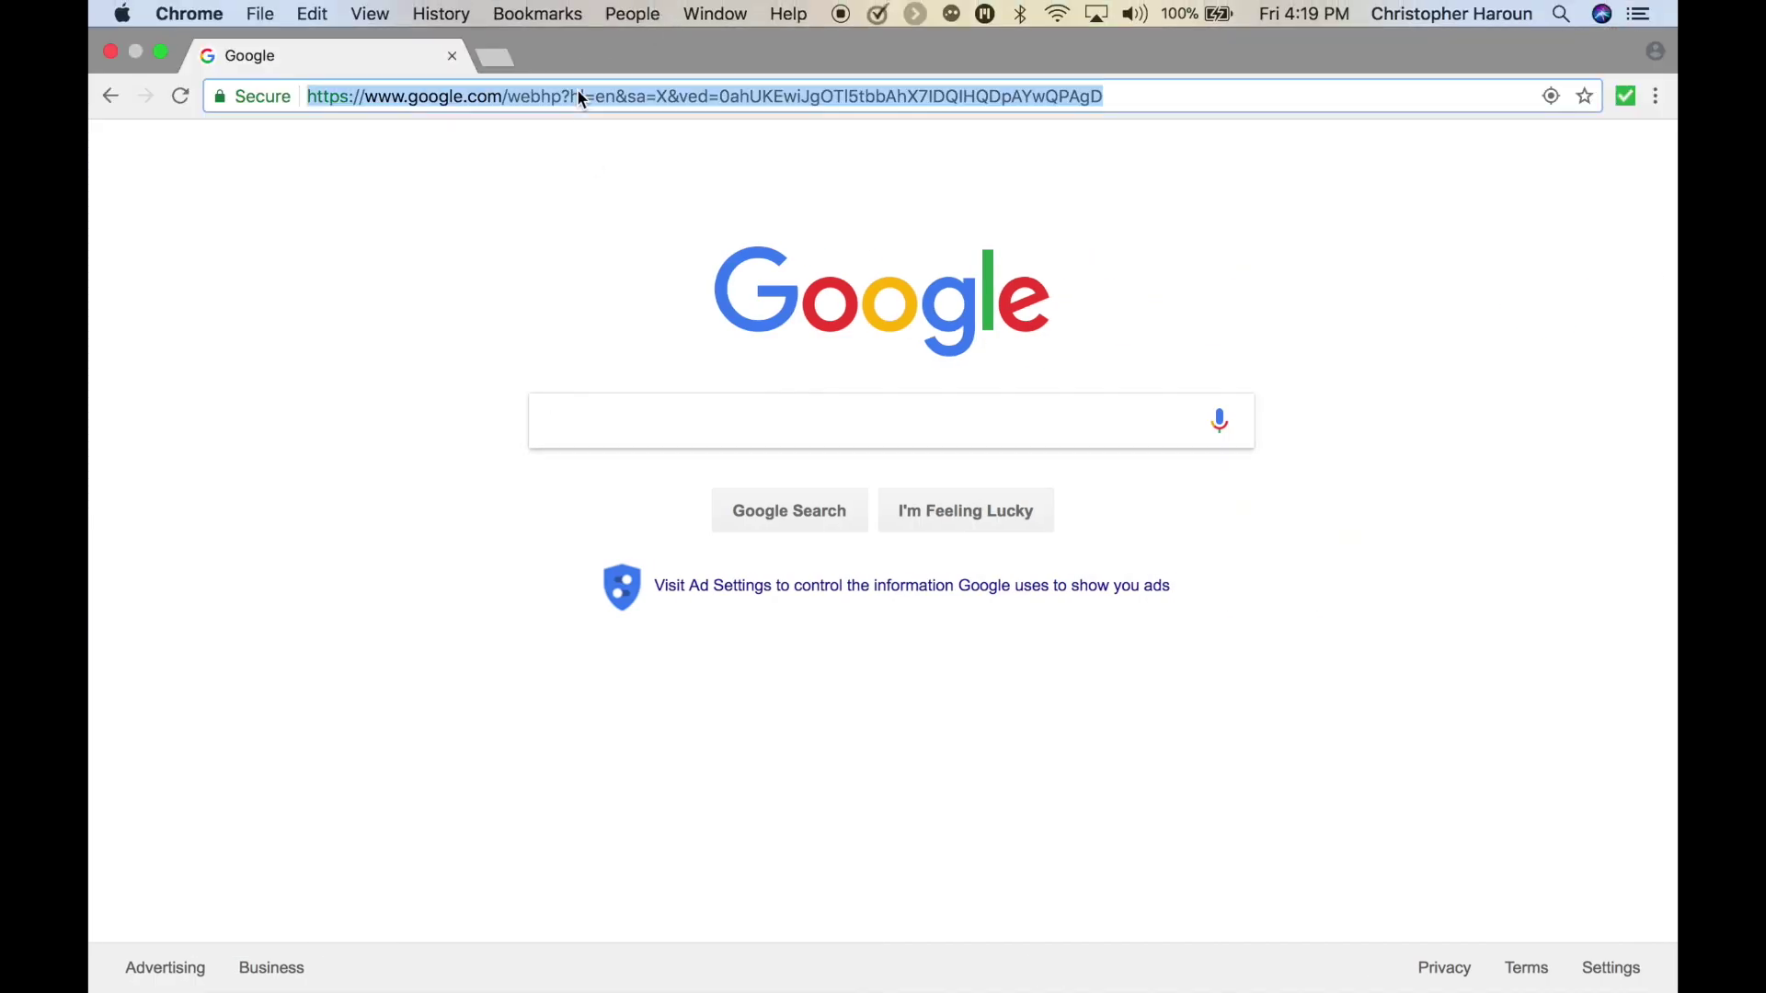
text(FI)
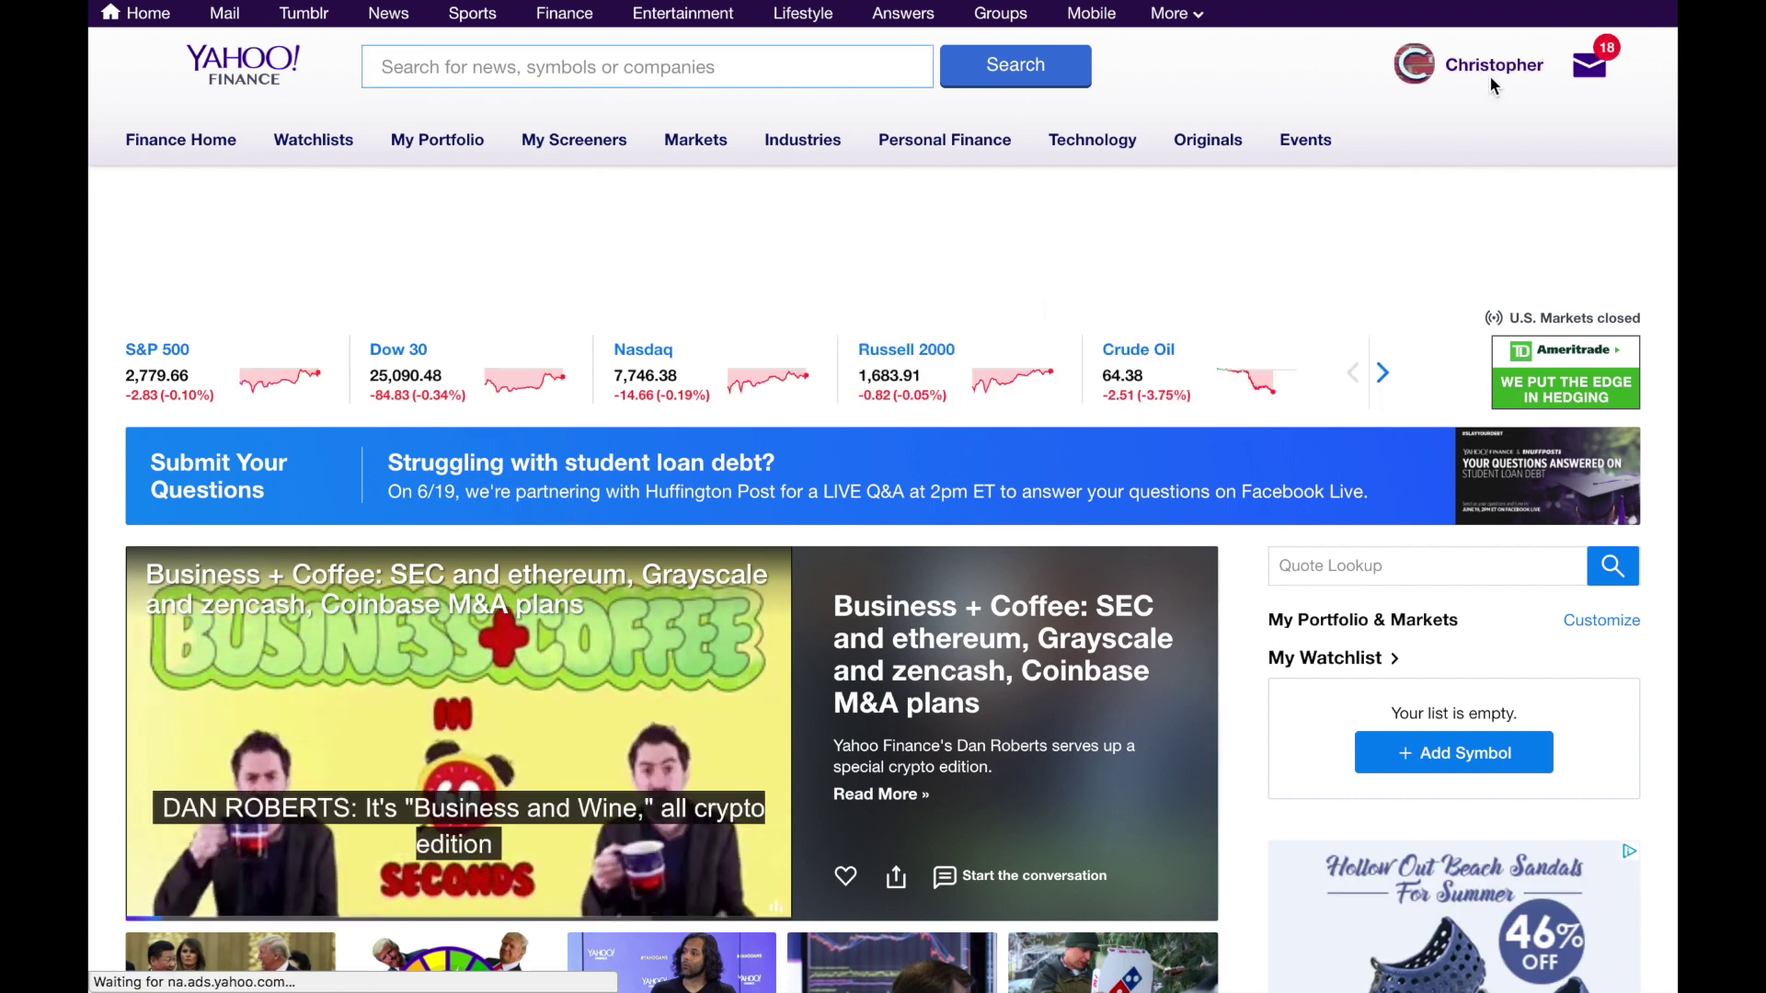
mouse_move(1474, 69)
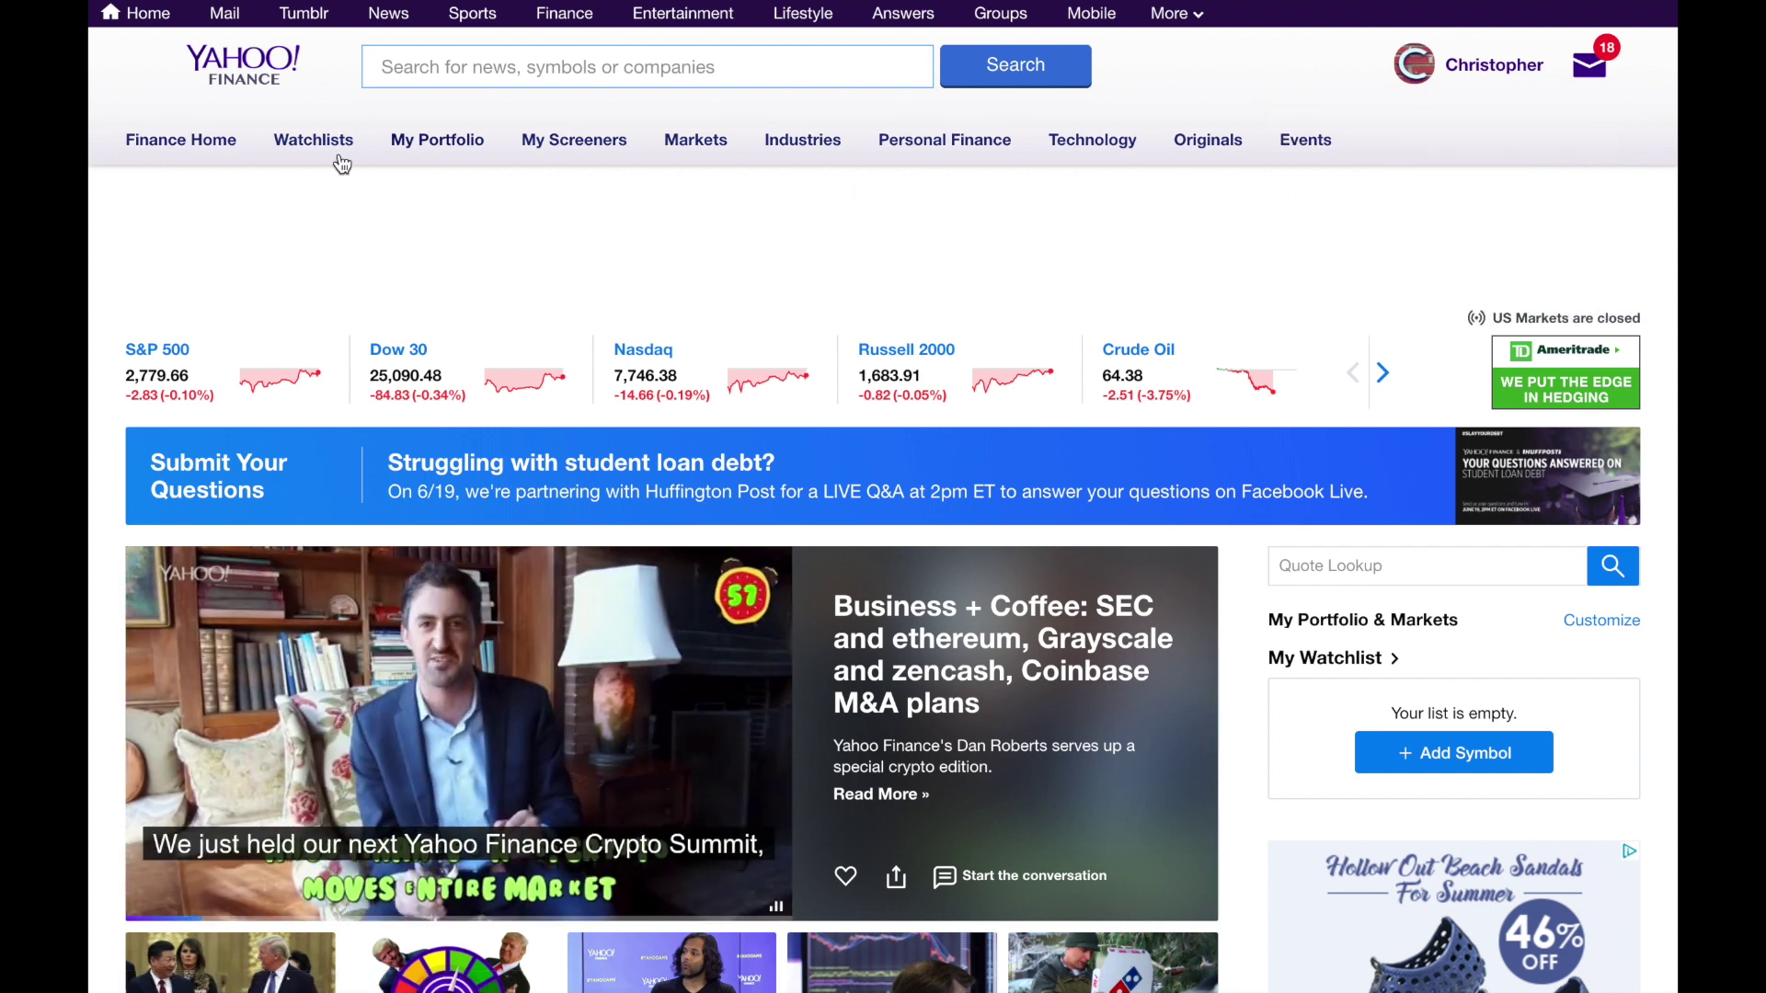
click(416, 147)
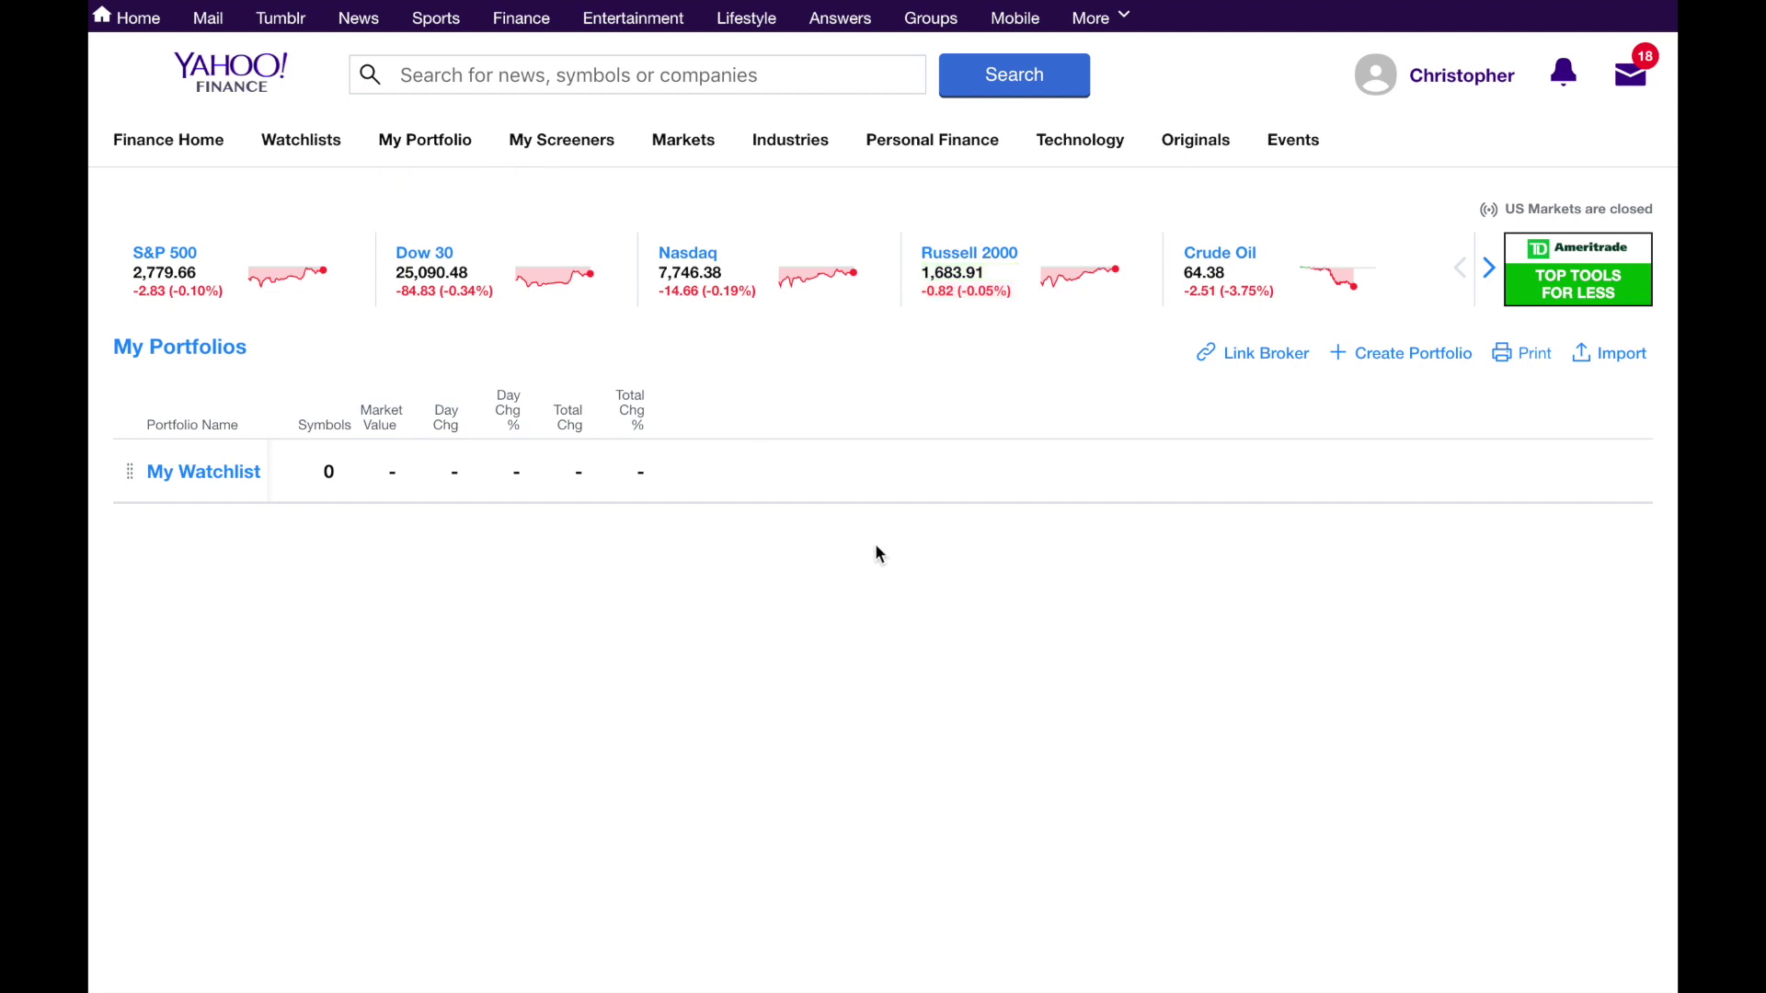
key(super+Tab)
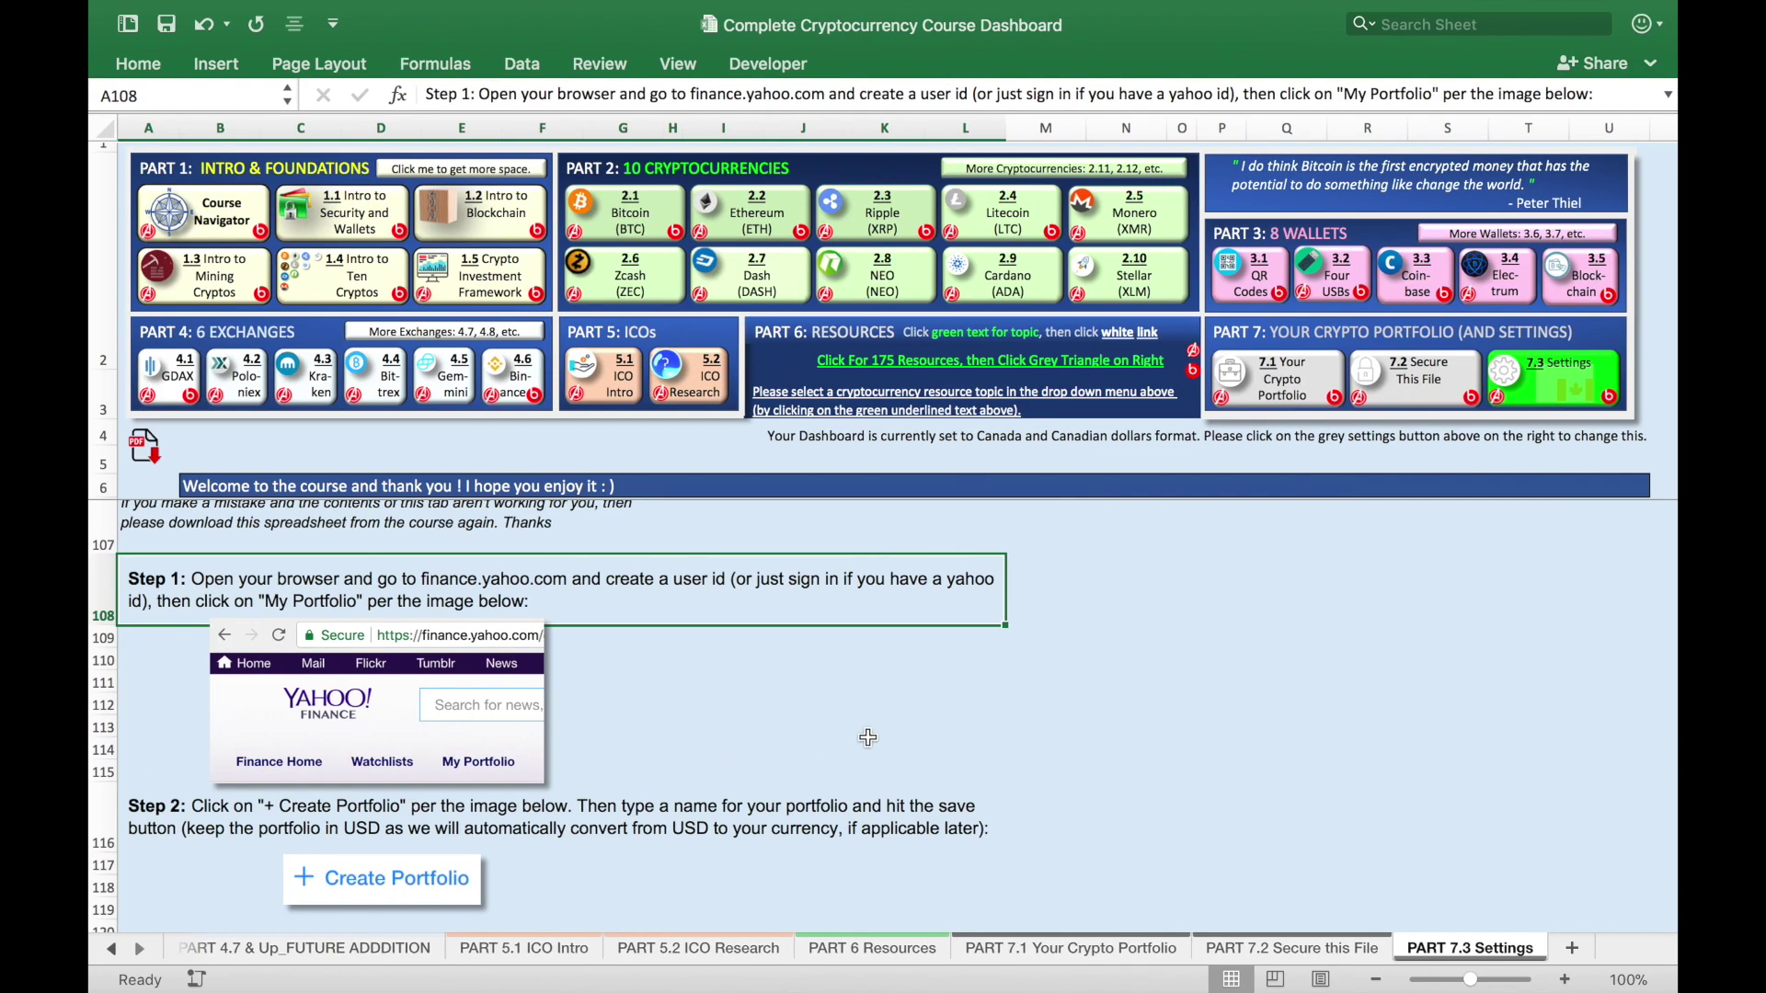
Scroll the Settings sheet to the Step 2 and Step 3 instructions, then return to Yahoo Finance.
scroll(867, 737, down, 3)
scroll(867, 737, down, 3)
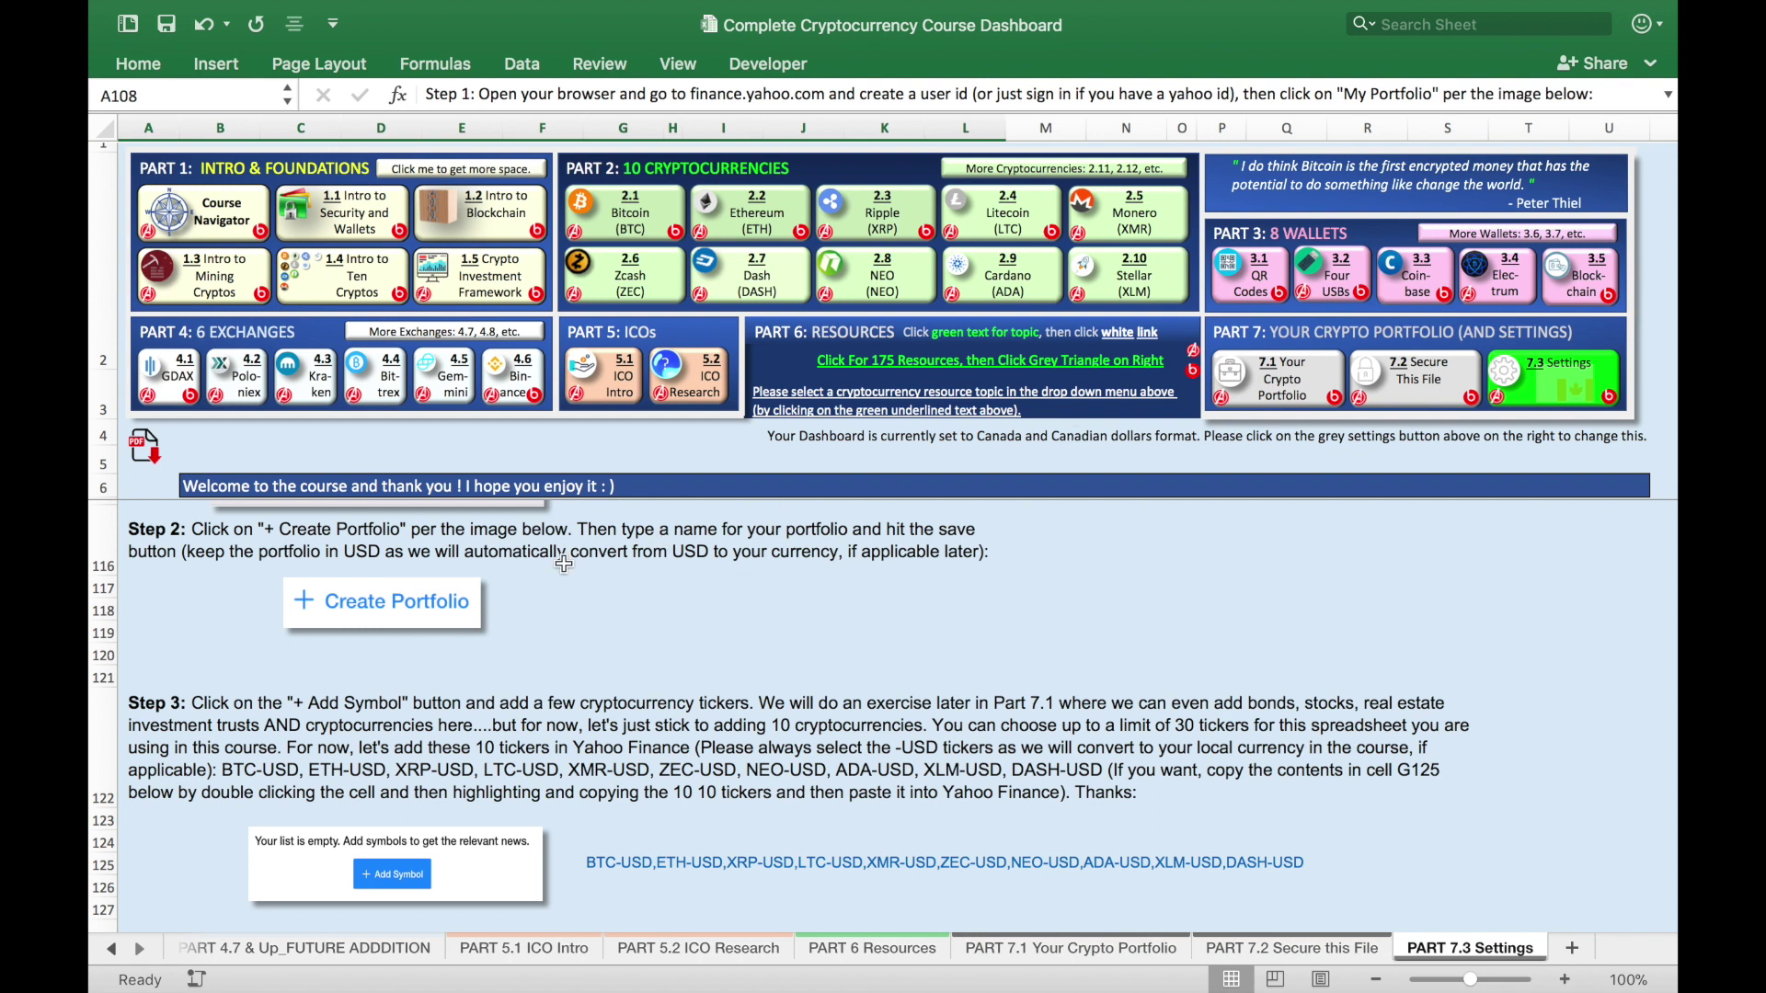
key(super+Tab)
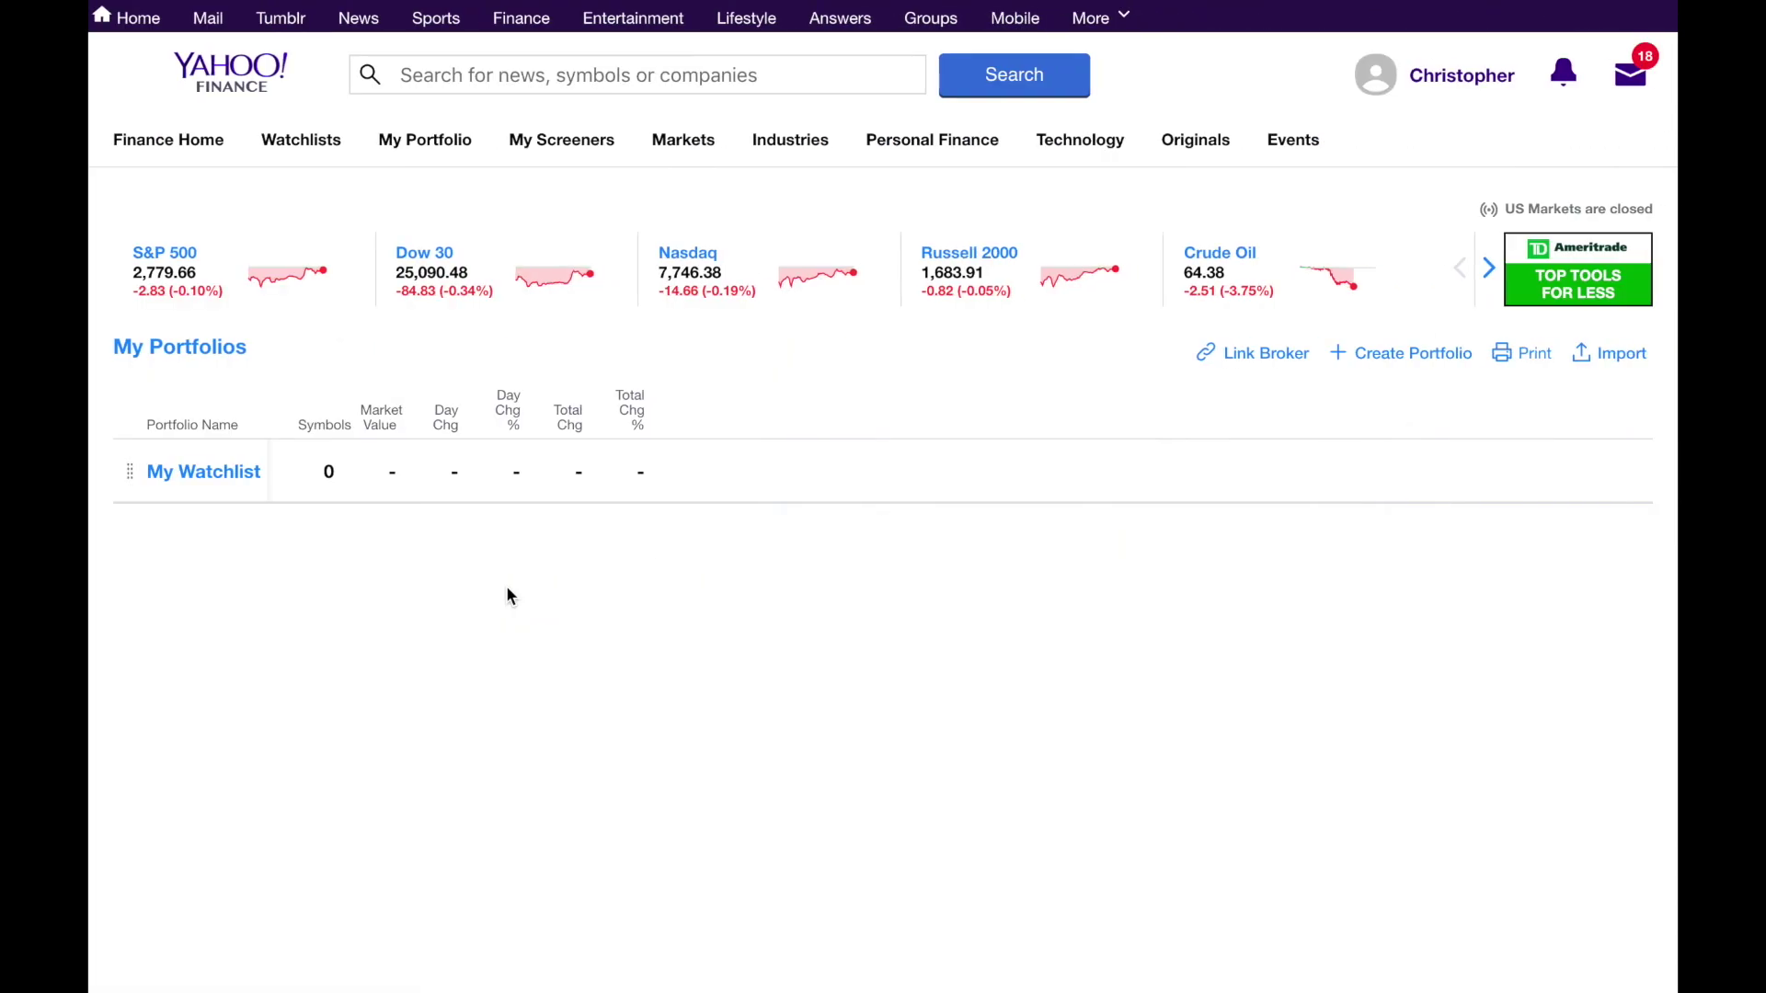
Create a new USD portfolio in Yahoo Finance named 'SAMPLE PORTFOLIO'.
click(1410, 362)
click(761, 440)
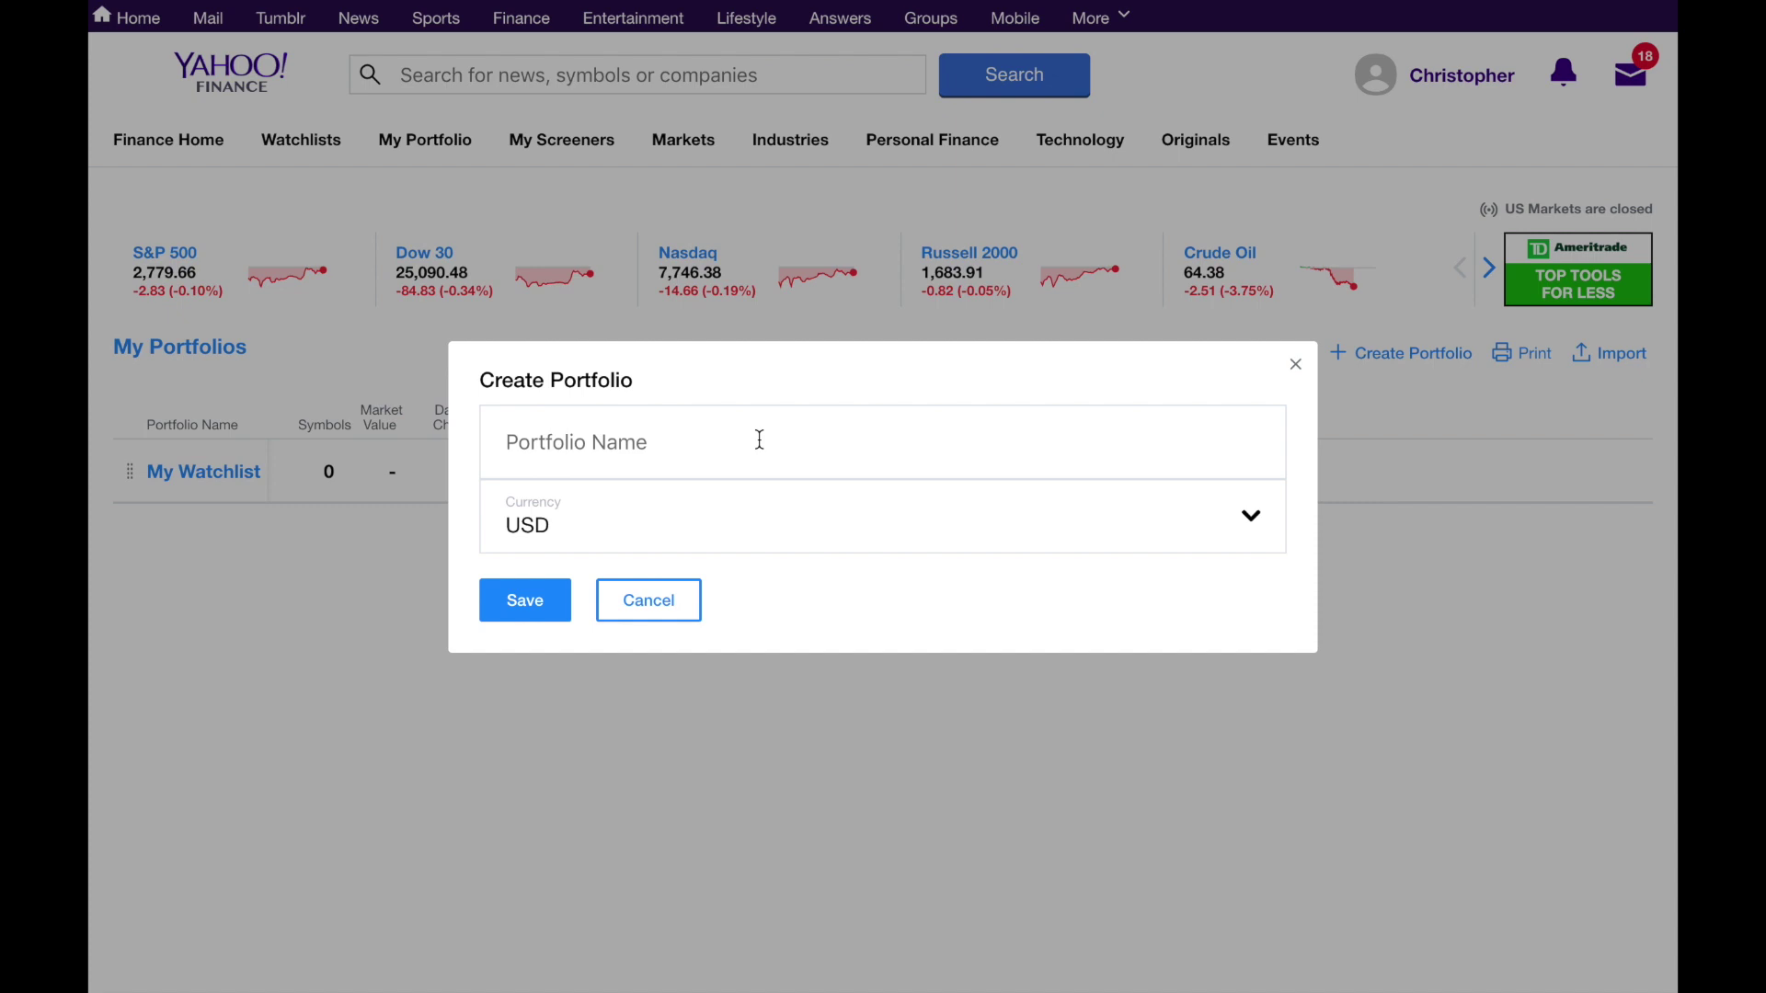
text(SAMPLE PORTFOLIO)
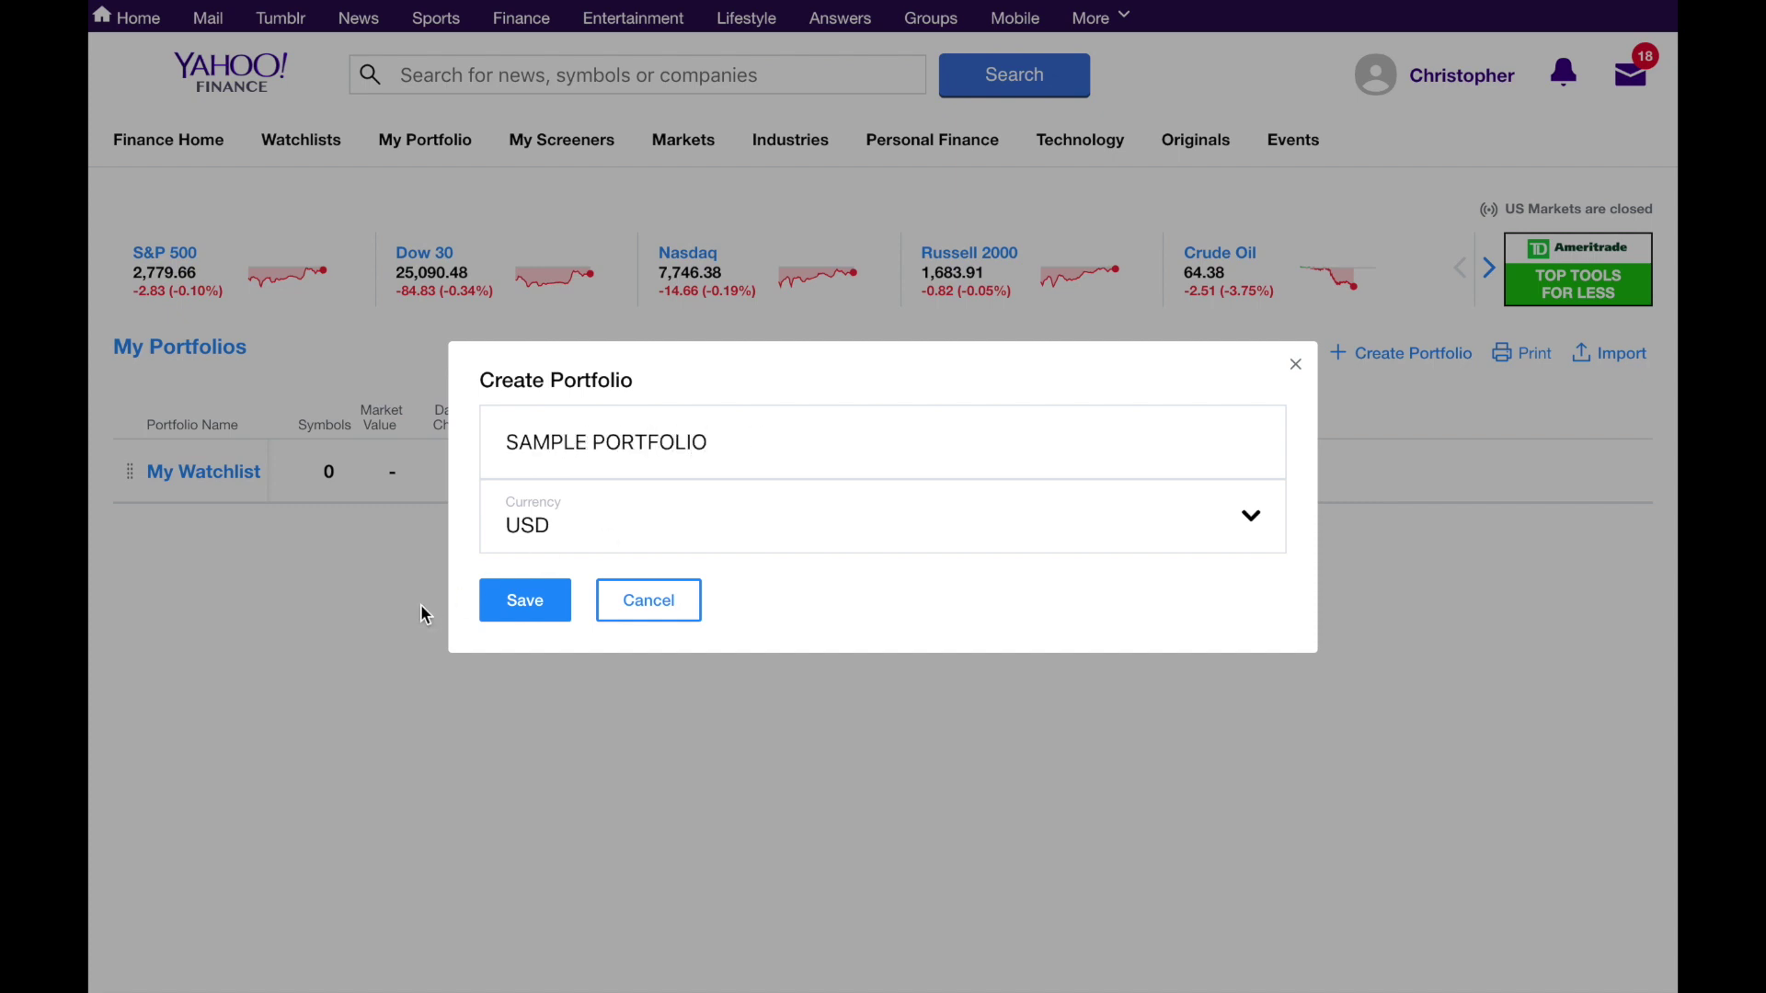
click(500, 610)
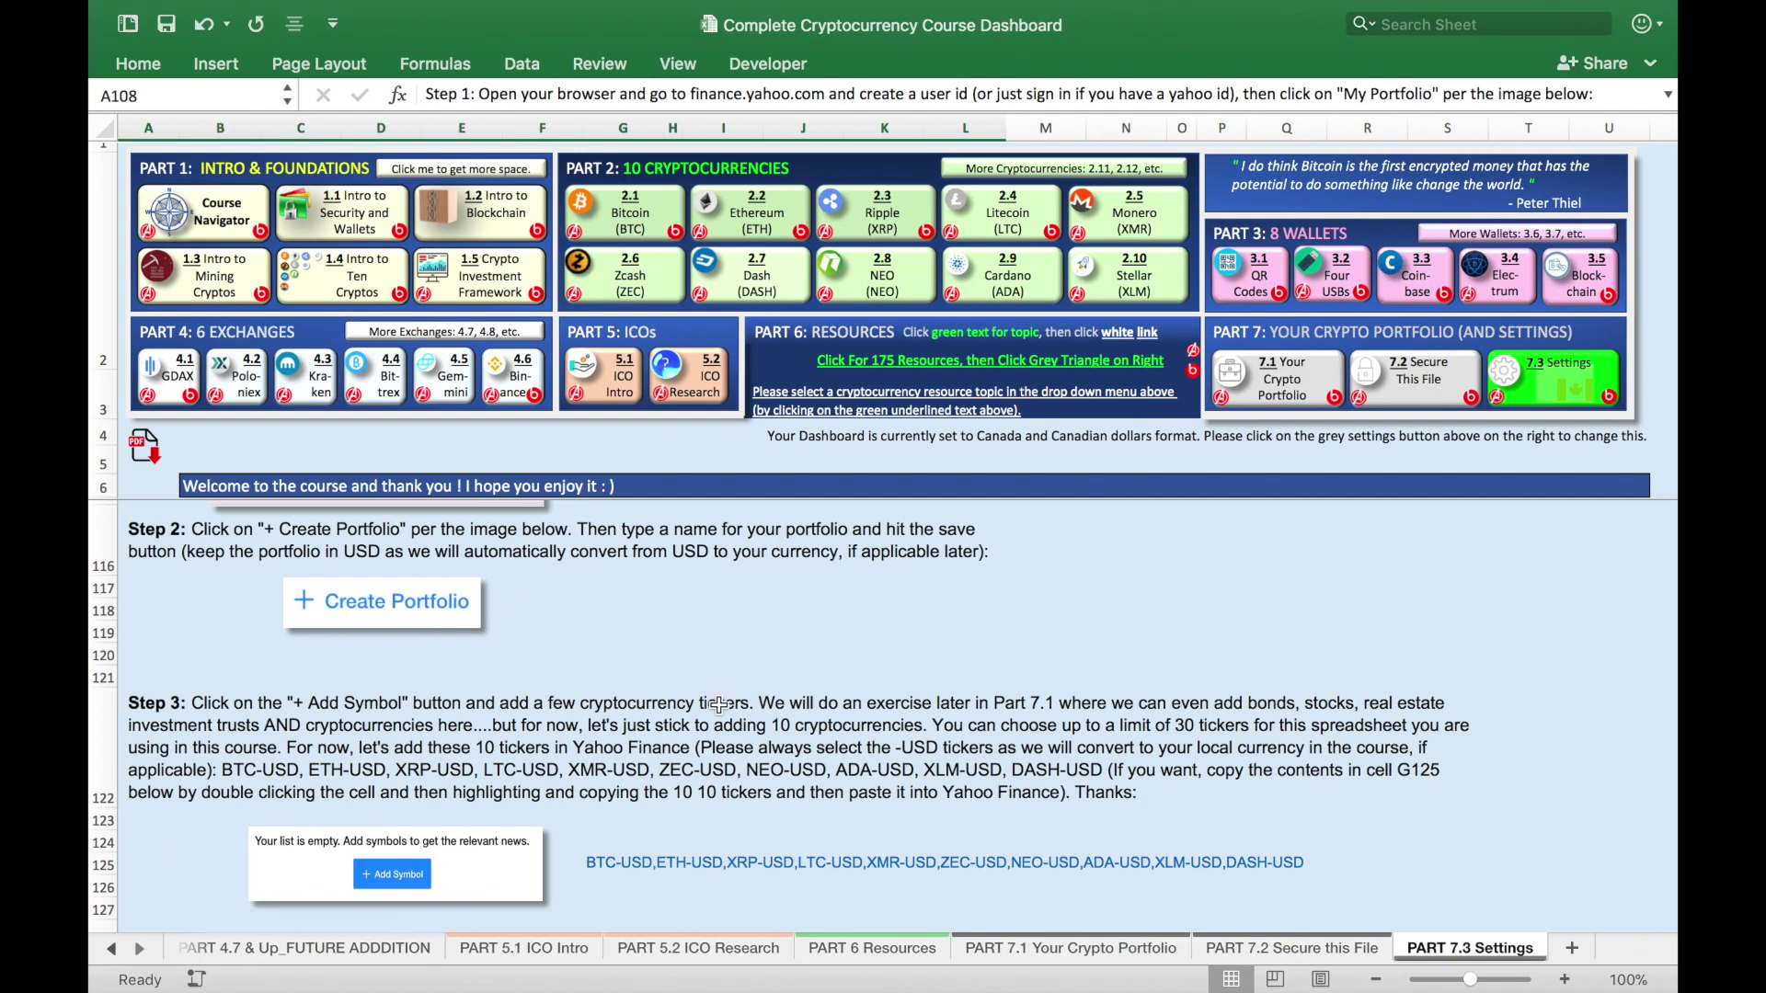
Copy the ten -USD crypto tickers from cell G125, then return to Yahoo Finance.
scroll(718, 709, down, 3)
scroll(718, 709, down, 1)
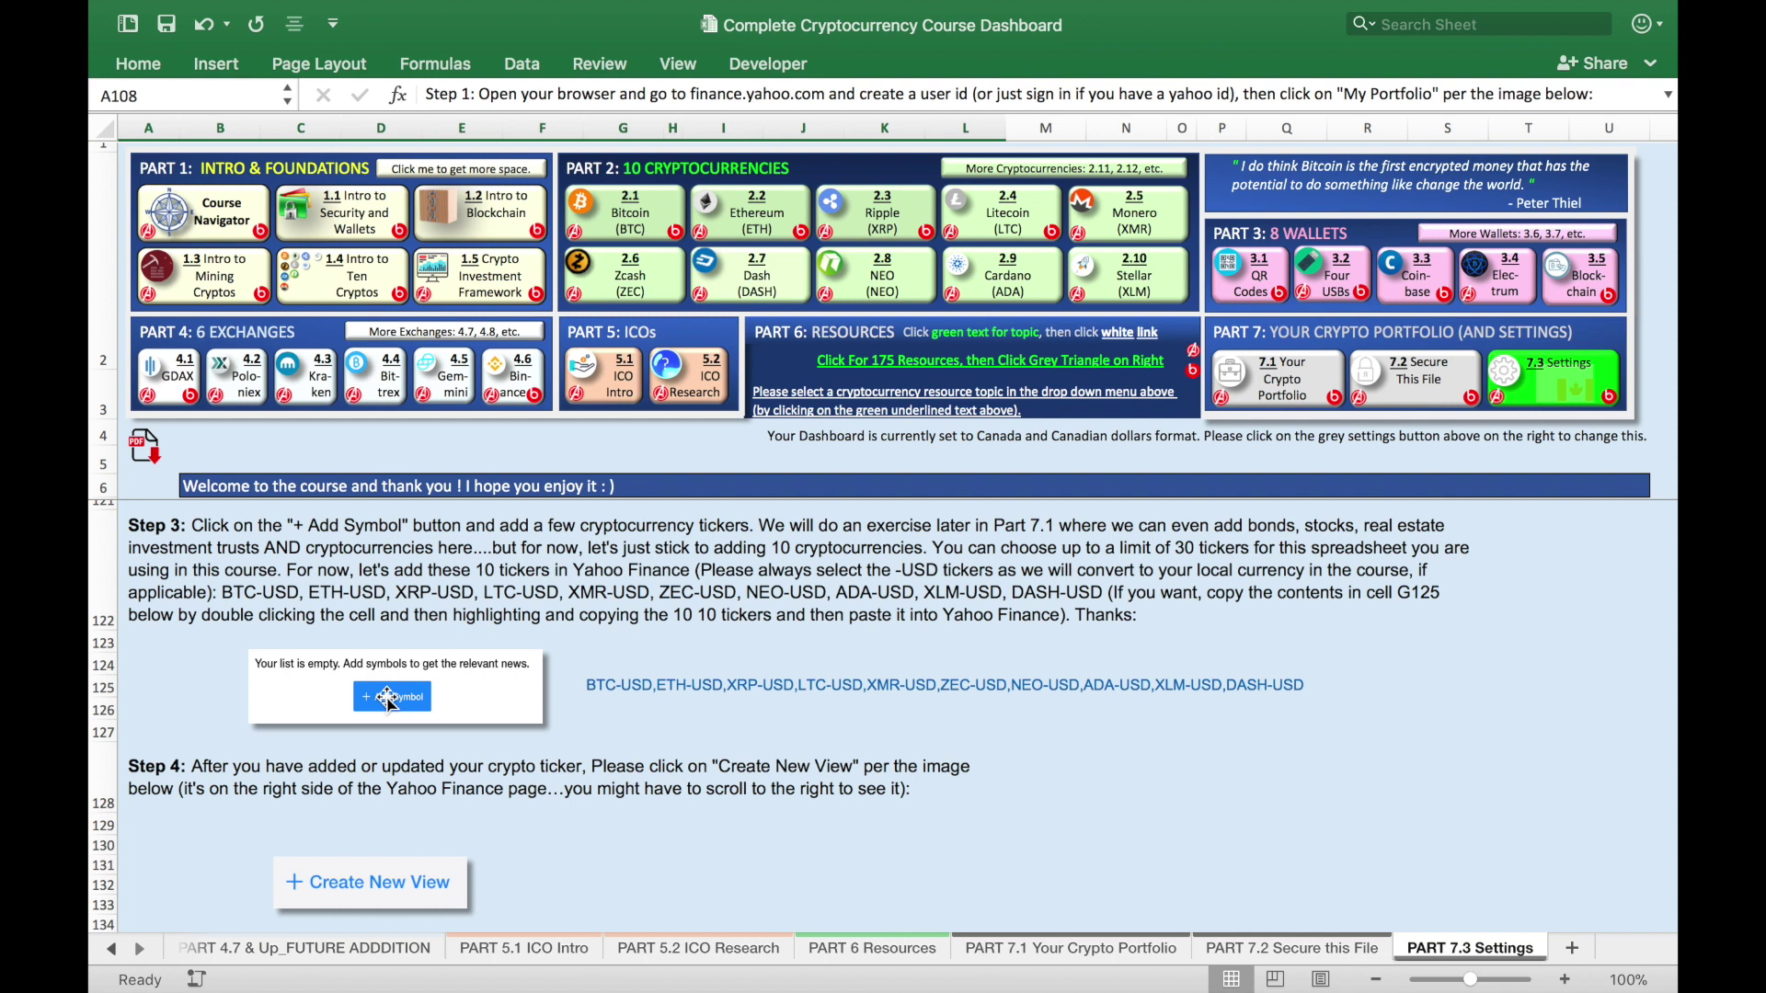
double_click(604, 690)
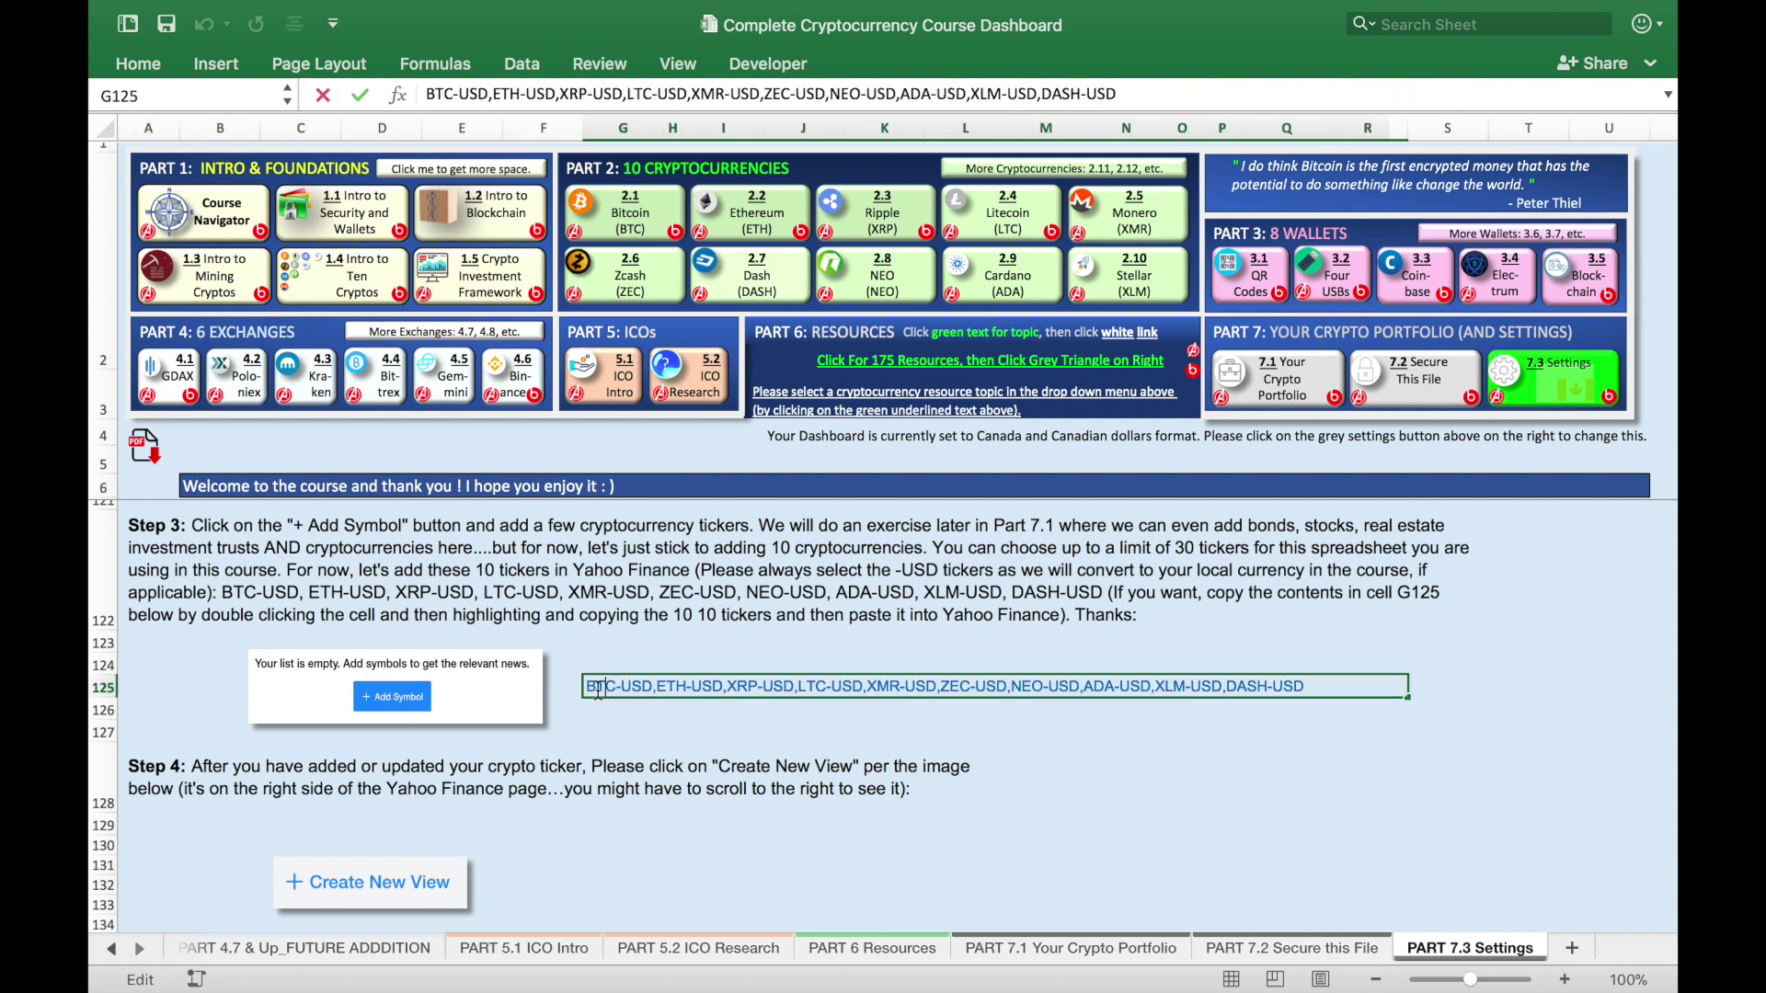
drag(586, 686, 1382, 696)
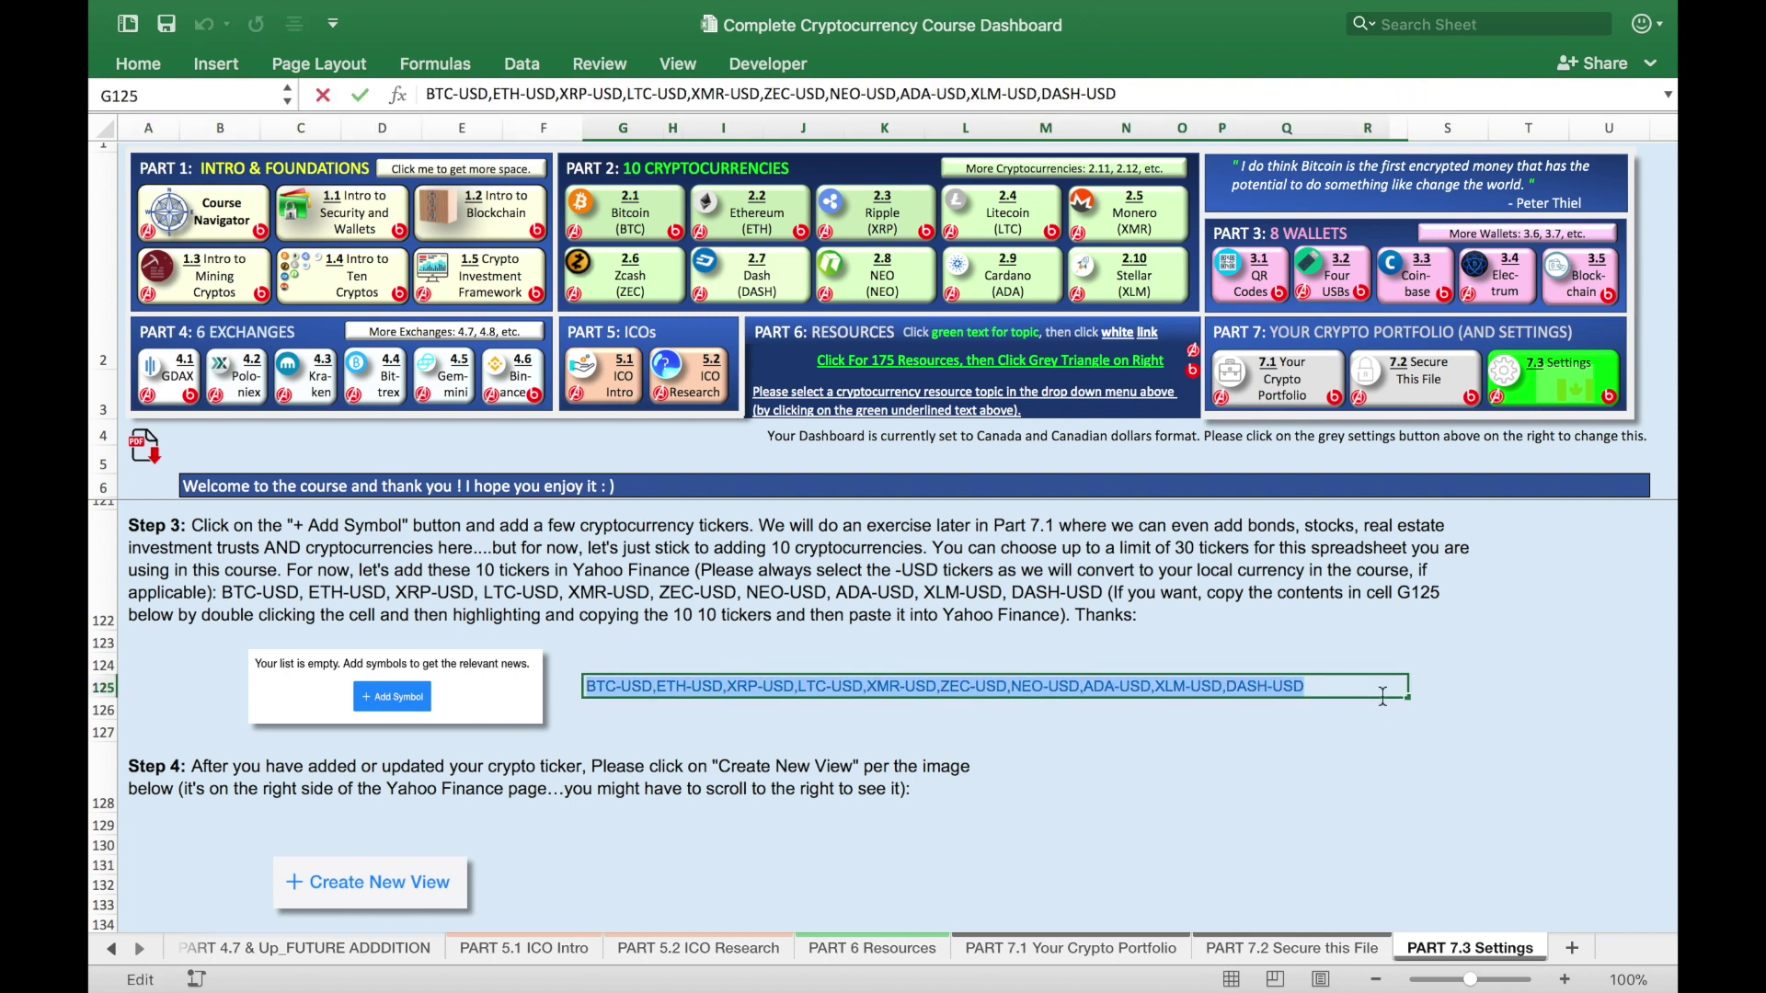
right_click(1275, 684)
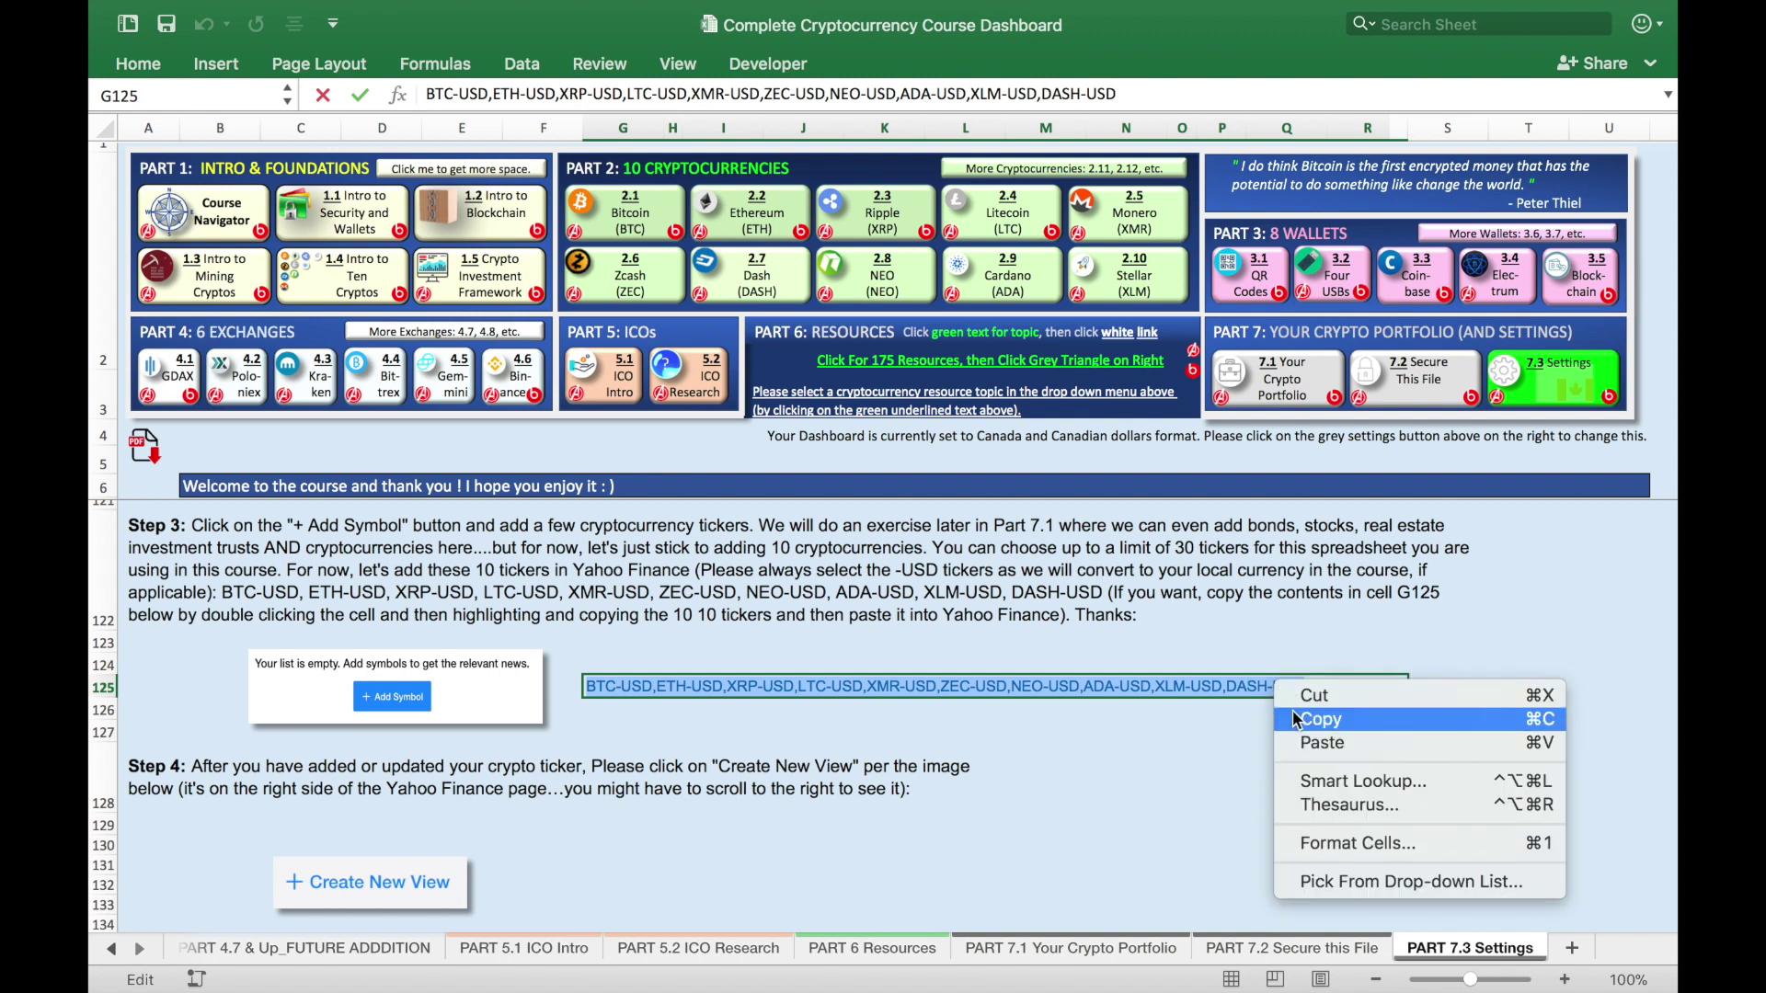
click(1297, 719)
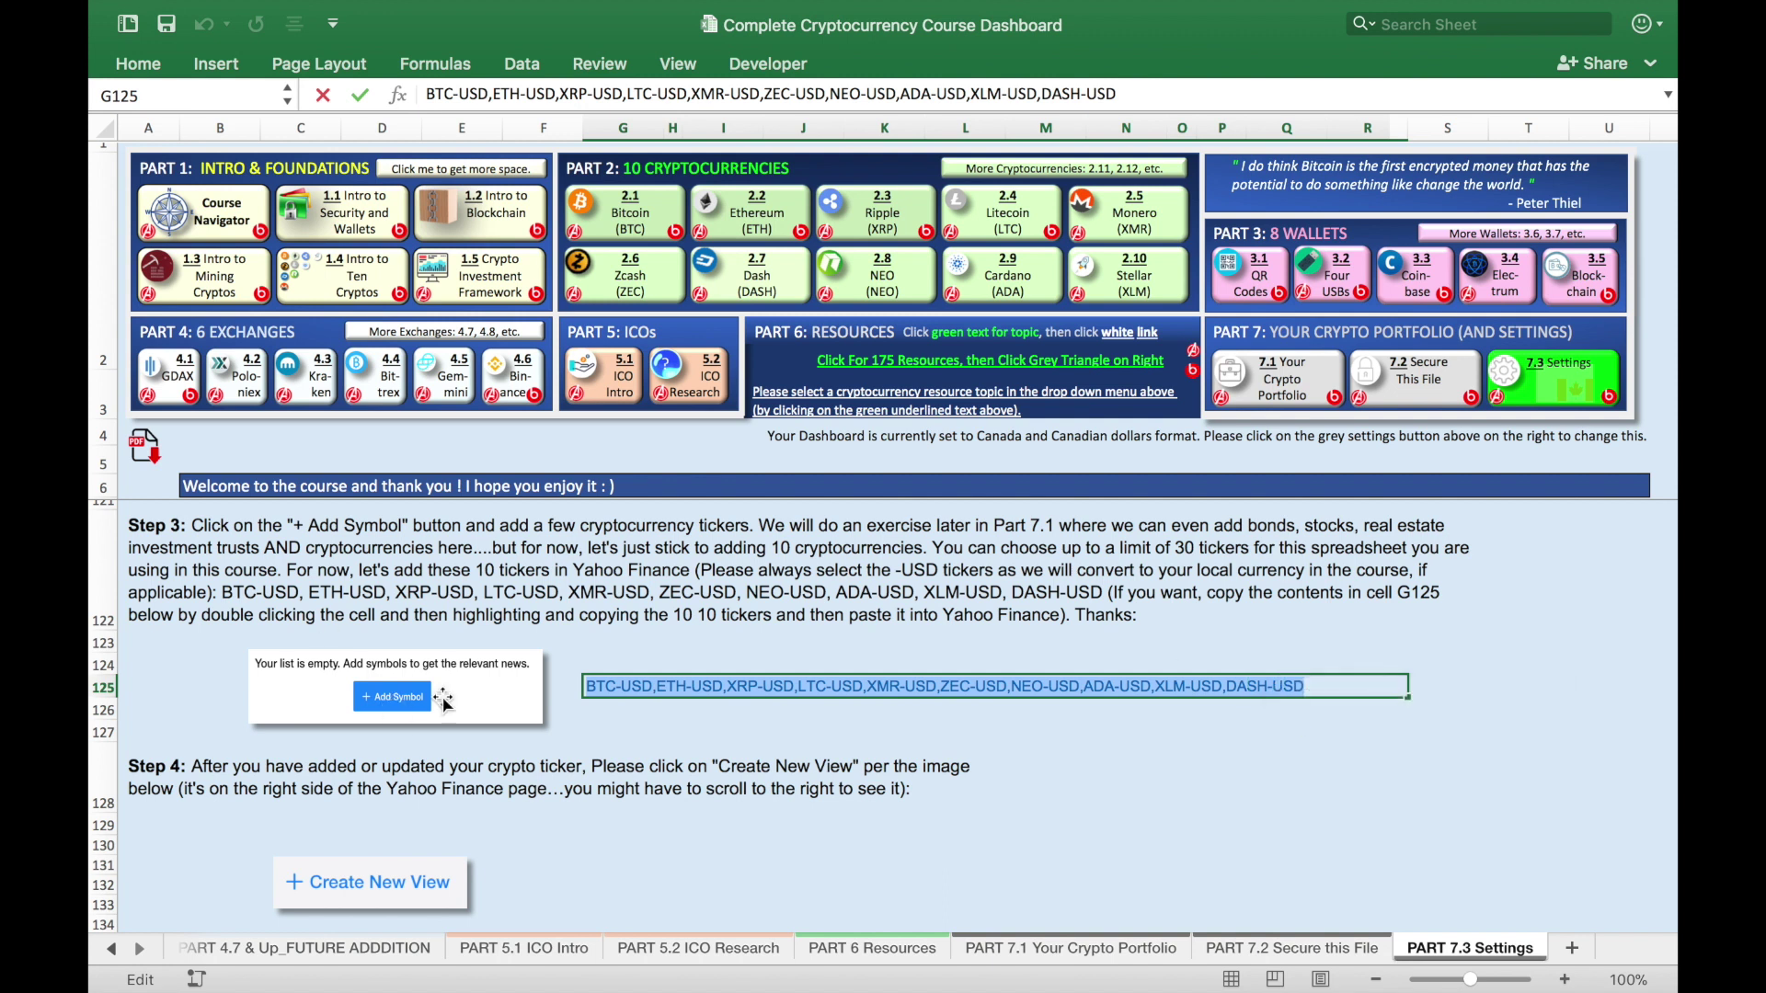
key(super+Tab)
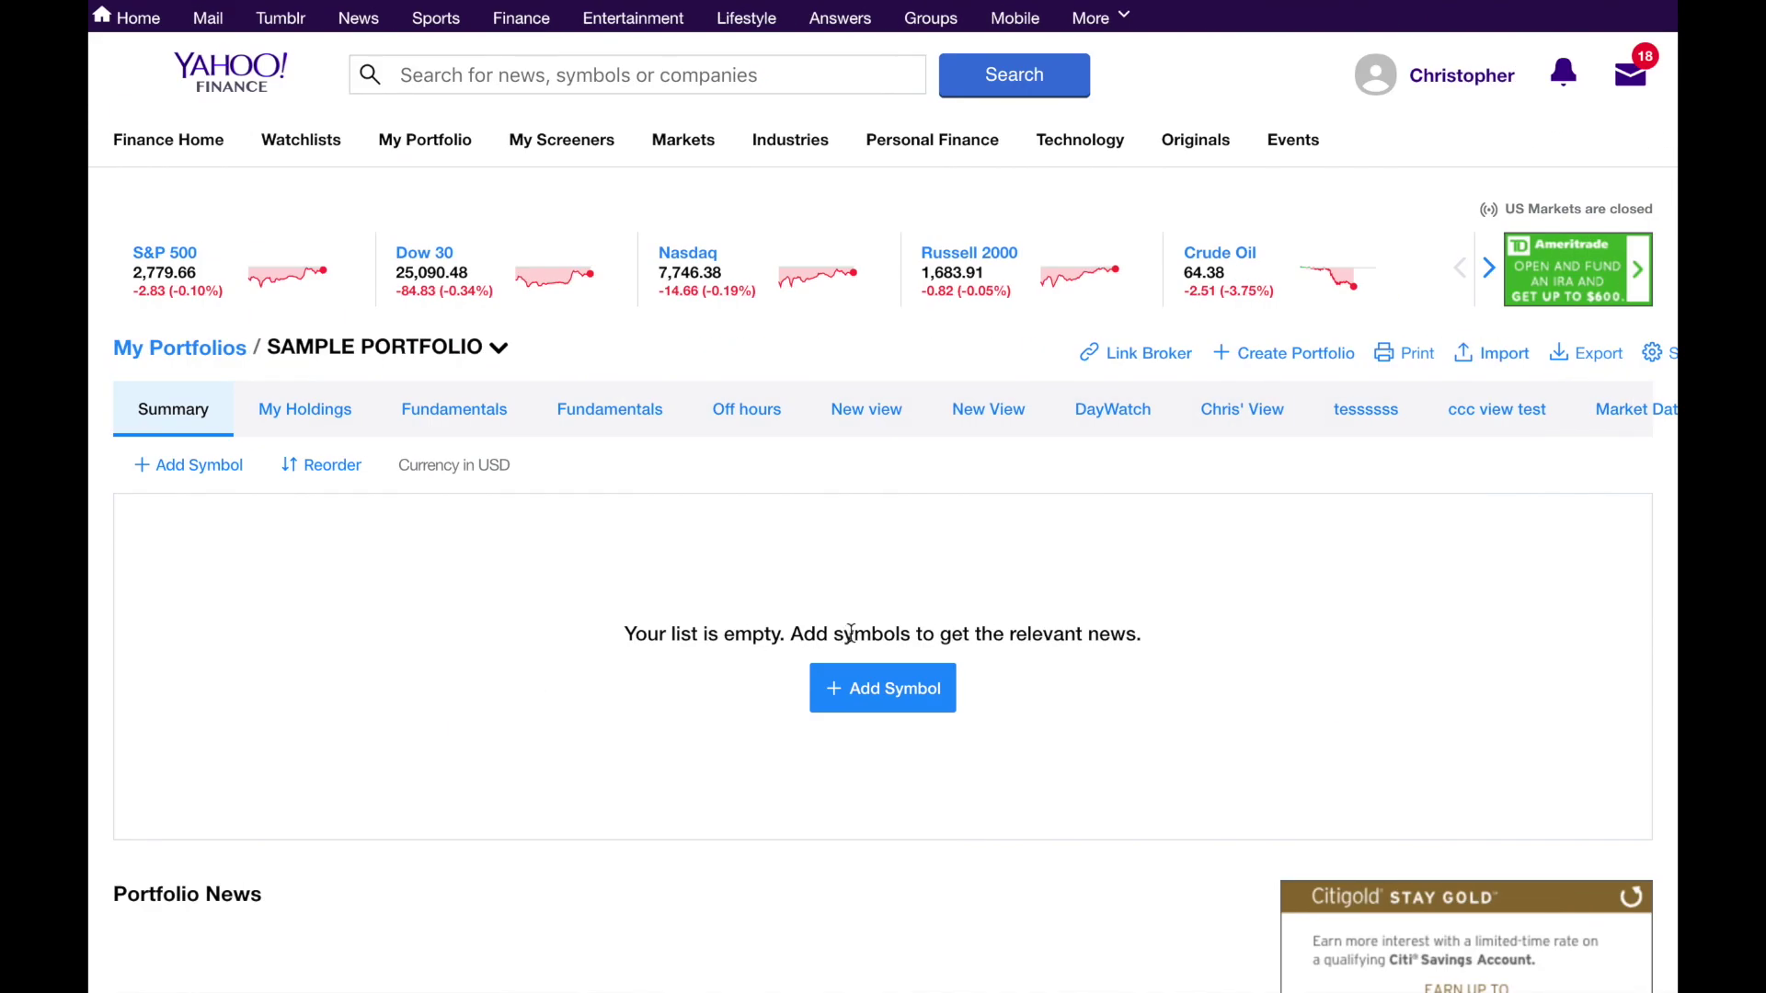
Paste the ten copied crypto tickers into SAMPLE PORTFOLIO as symbols, then return to Excel.
click(867, 689)
key(super+v)
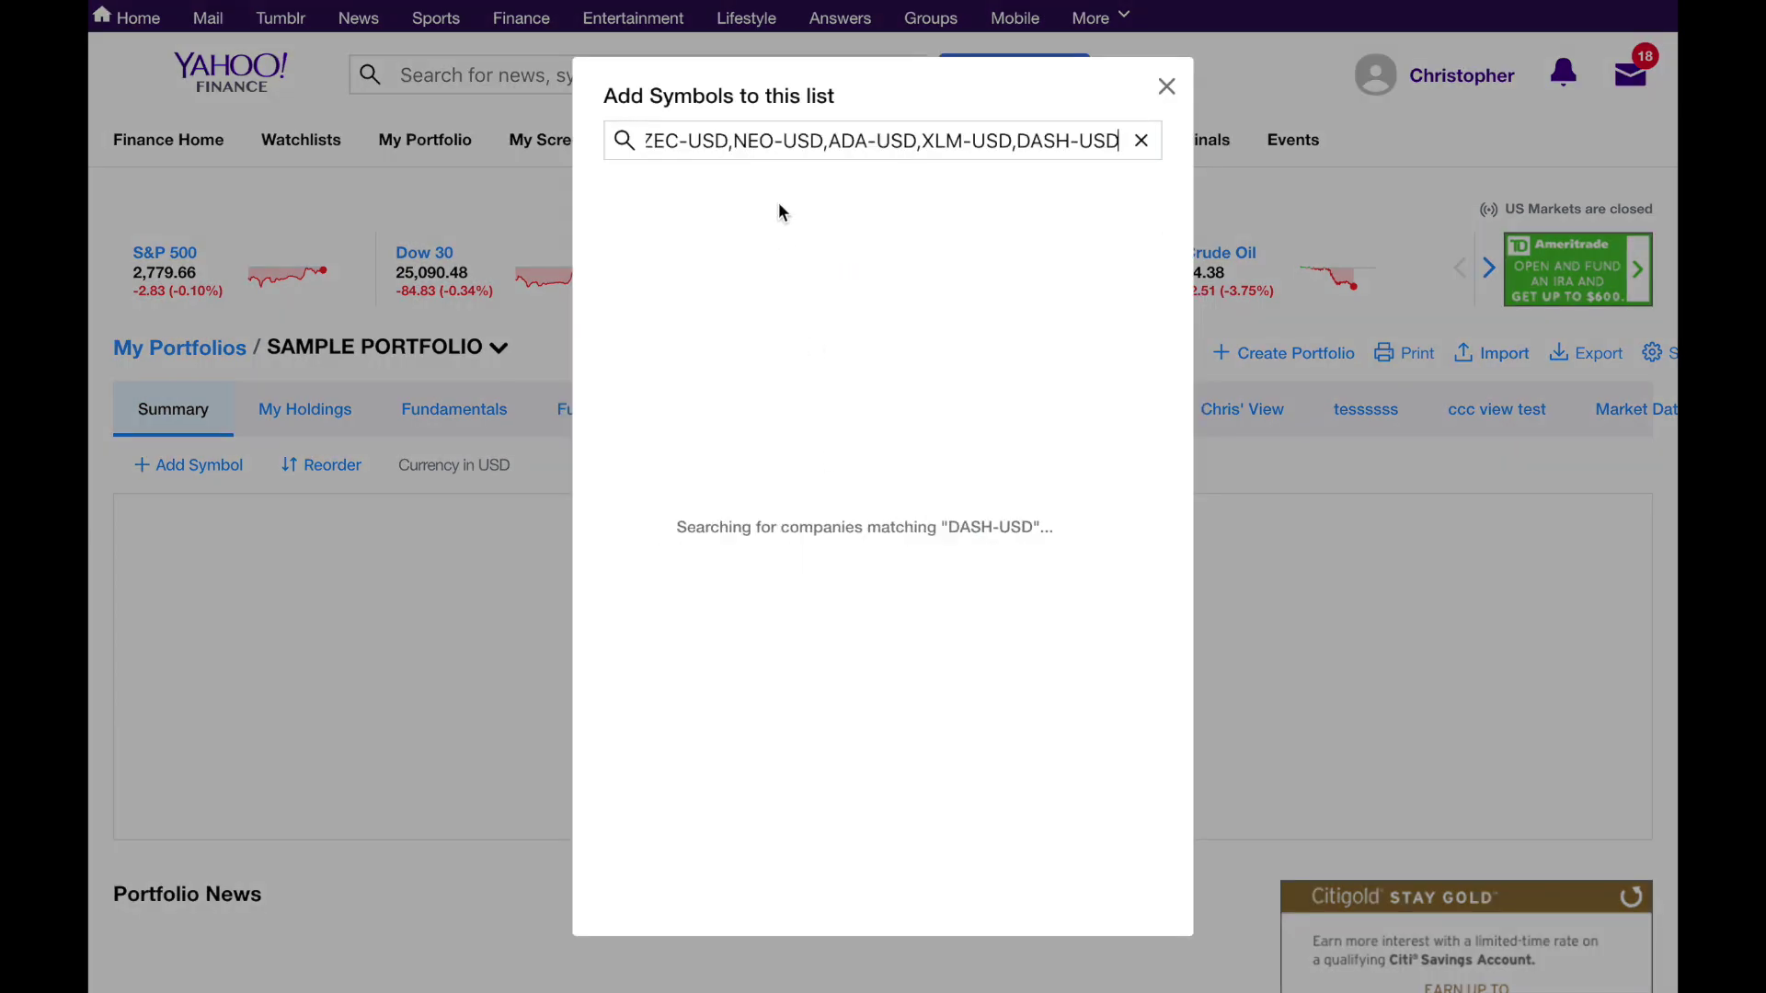
key(Return)
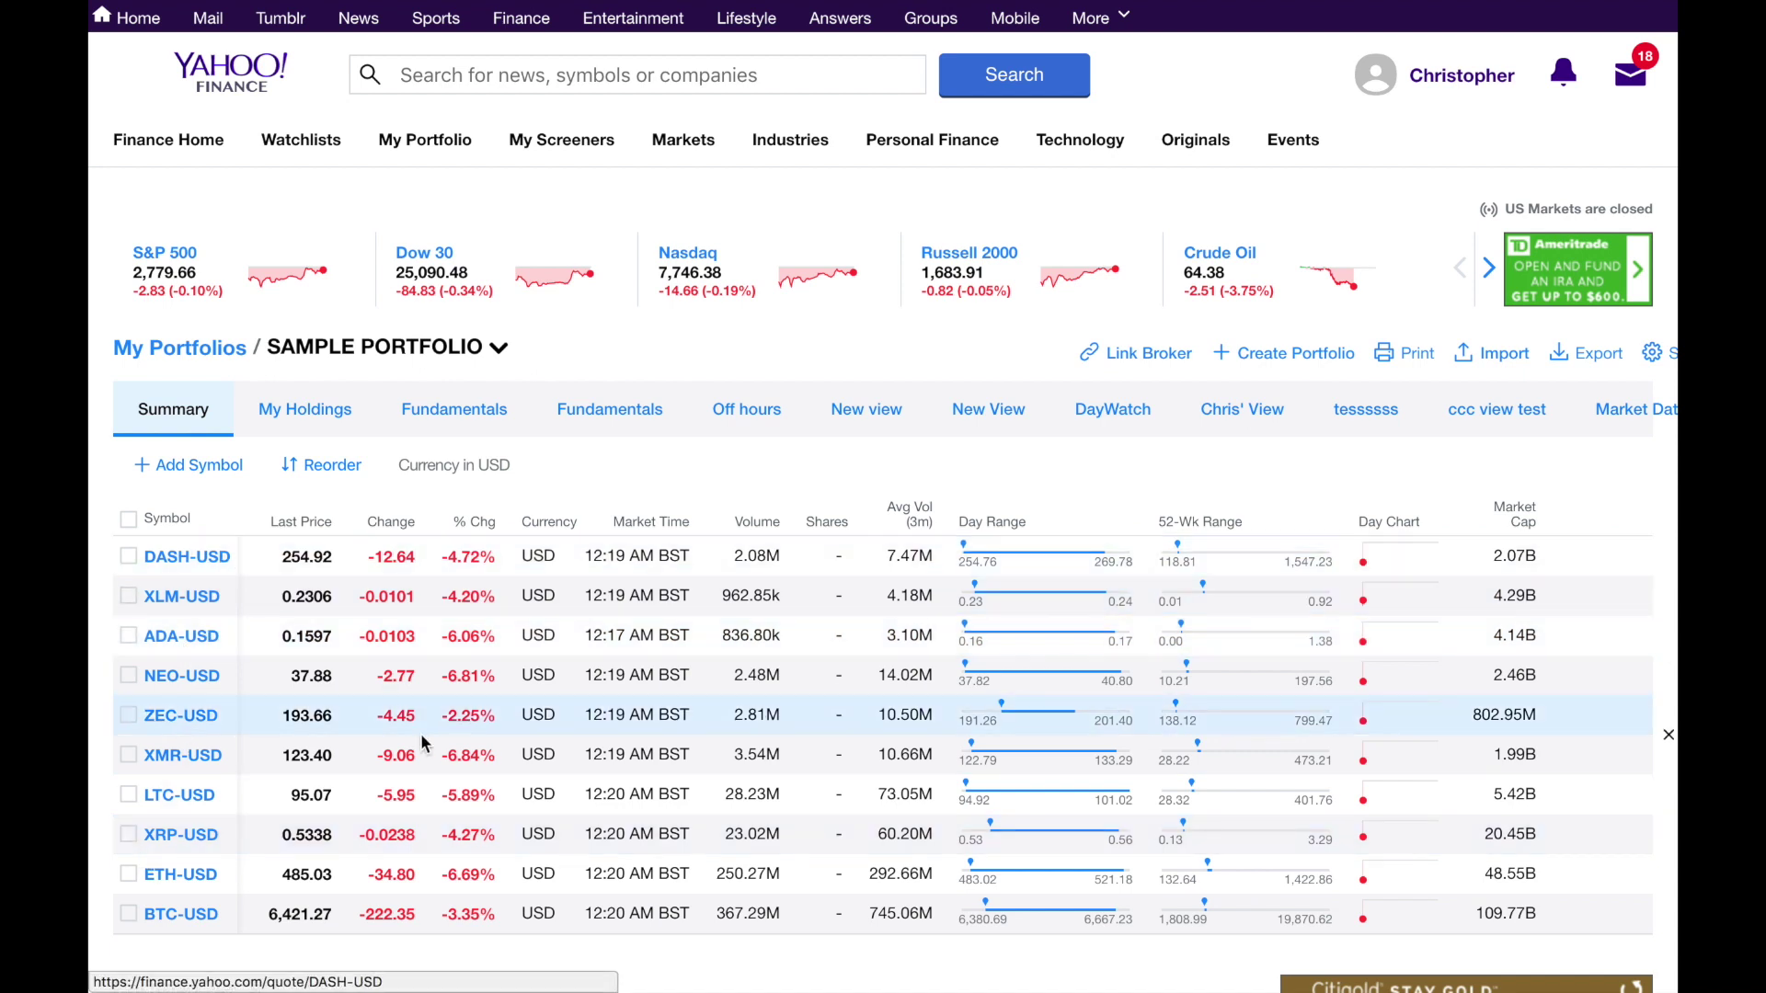
key(super+Tab)
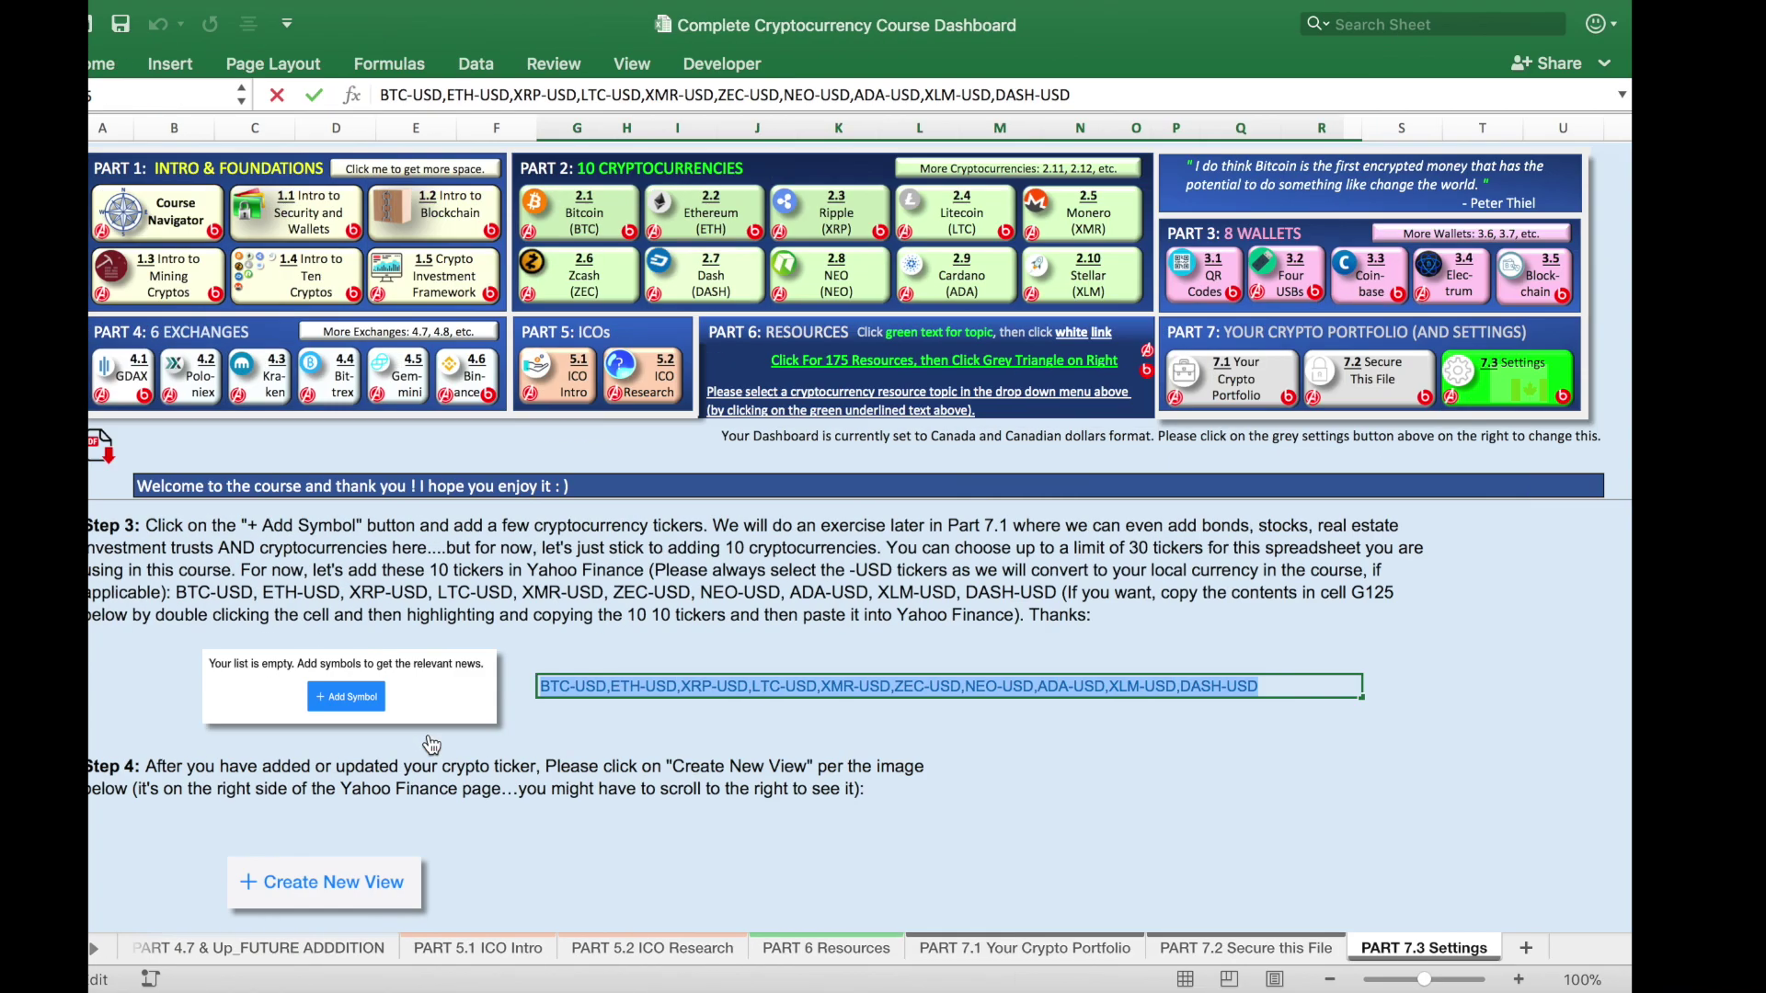
Scroll the Settings sheet to the Step 4 and Step 5 view instructions, then return to Yahoo Finance.
scroll(433, 752, down, 5)
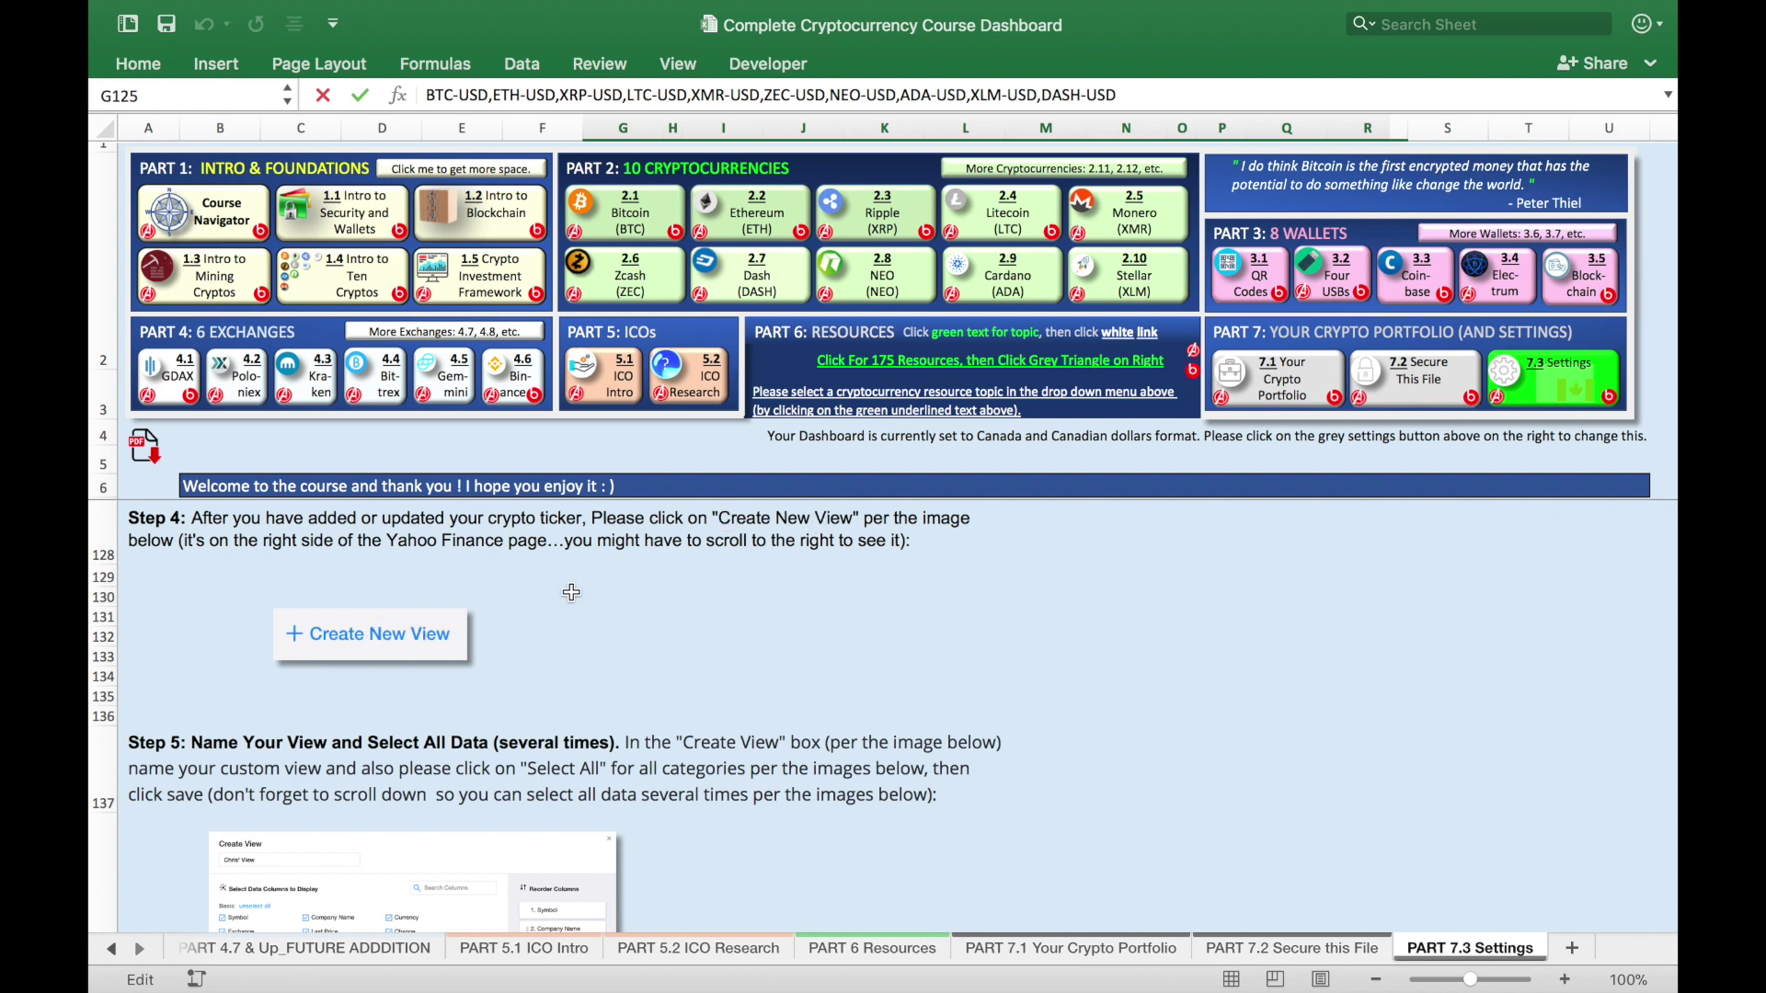
key(super+Tab)
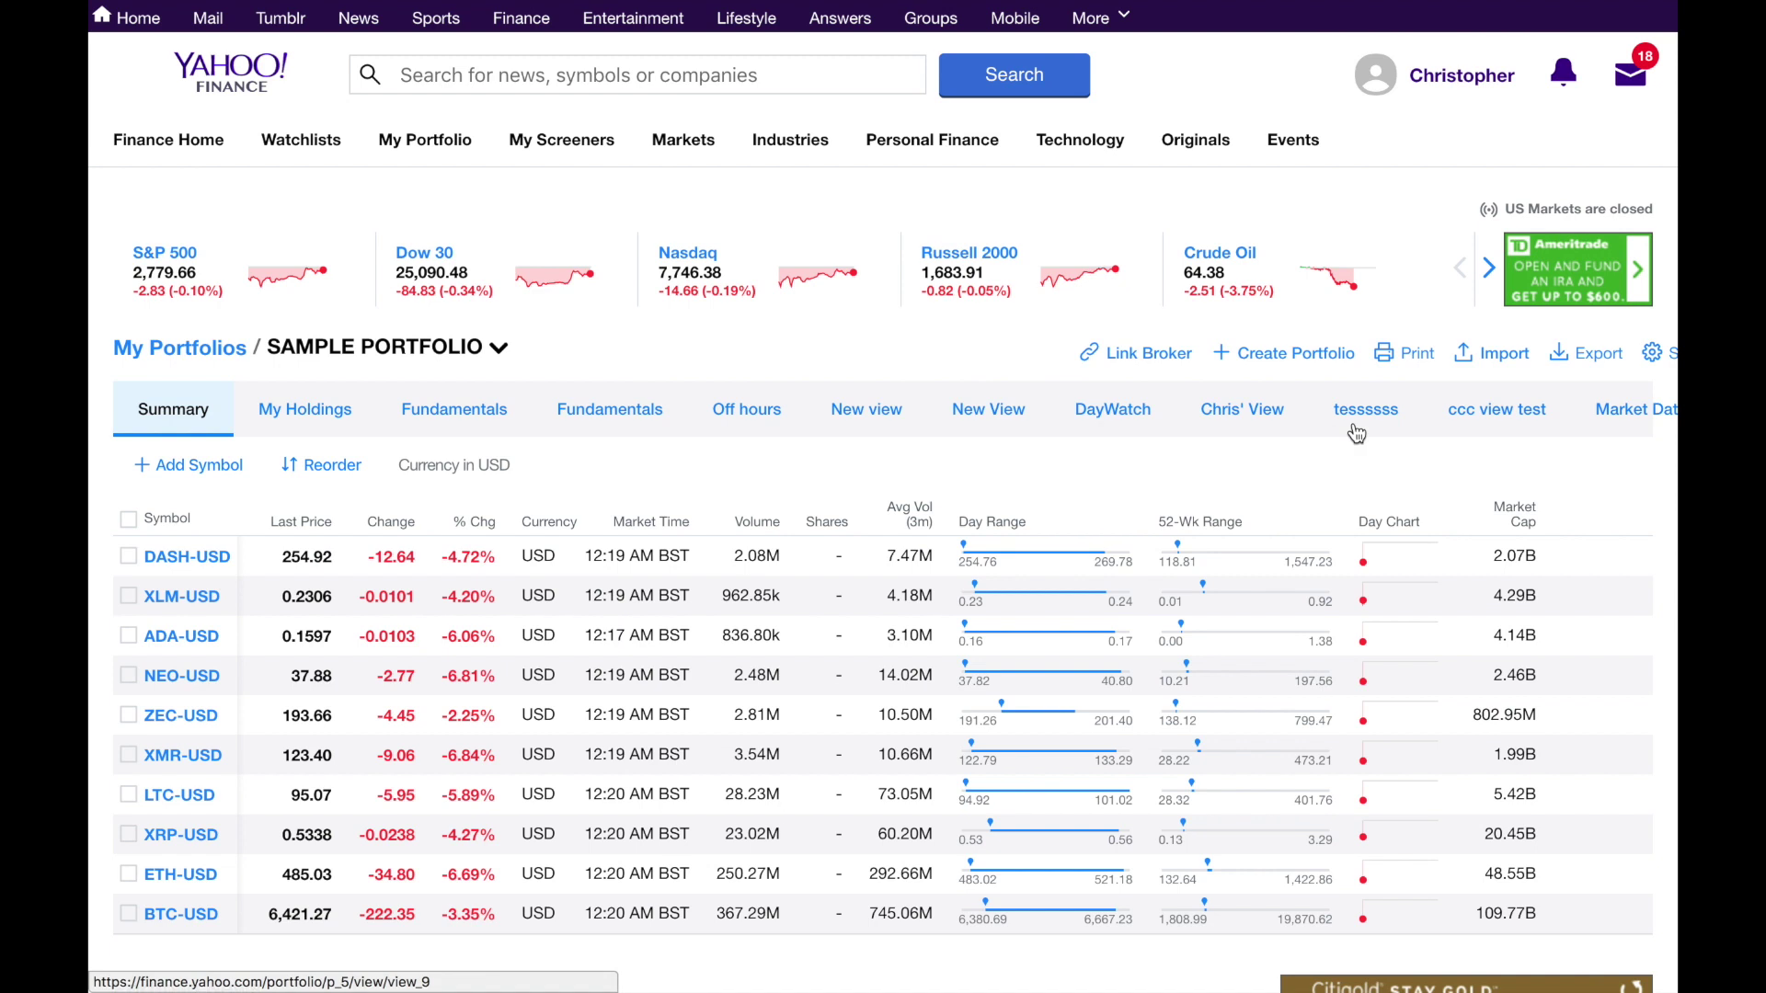
Start a new portfolio view named 'SAMPLE VIEW' with all Basic and Details columns selected.
scroll(1356, 433, right, 10)
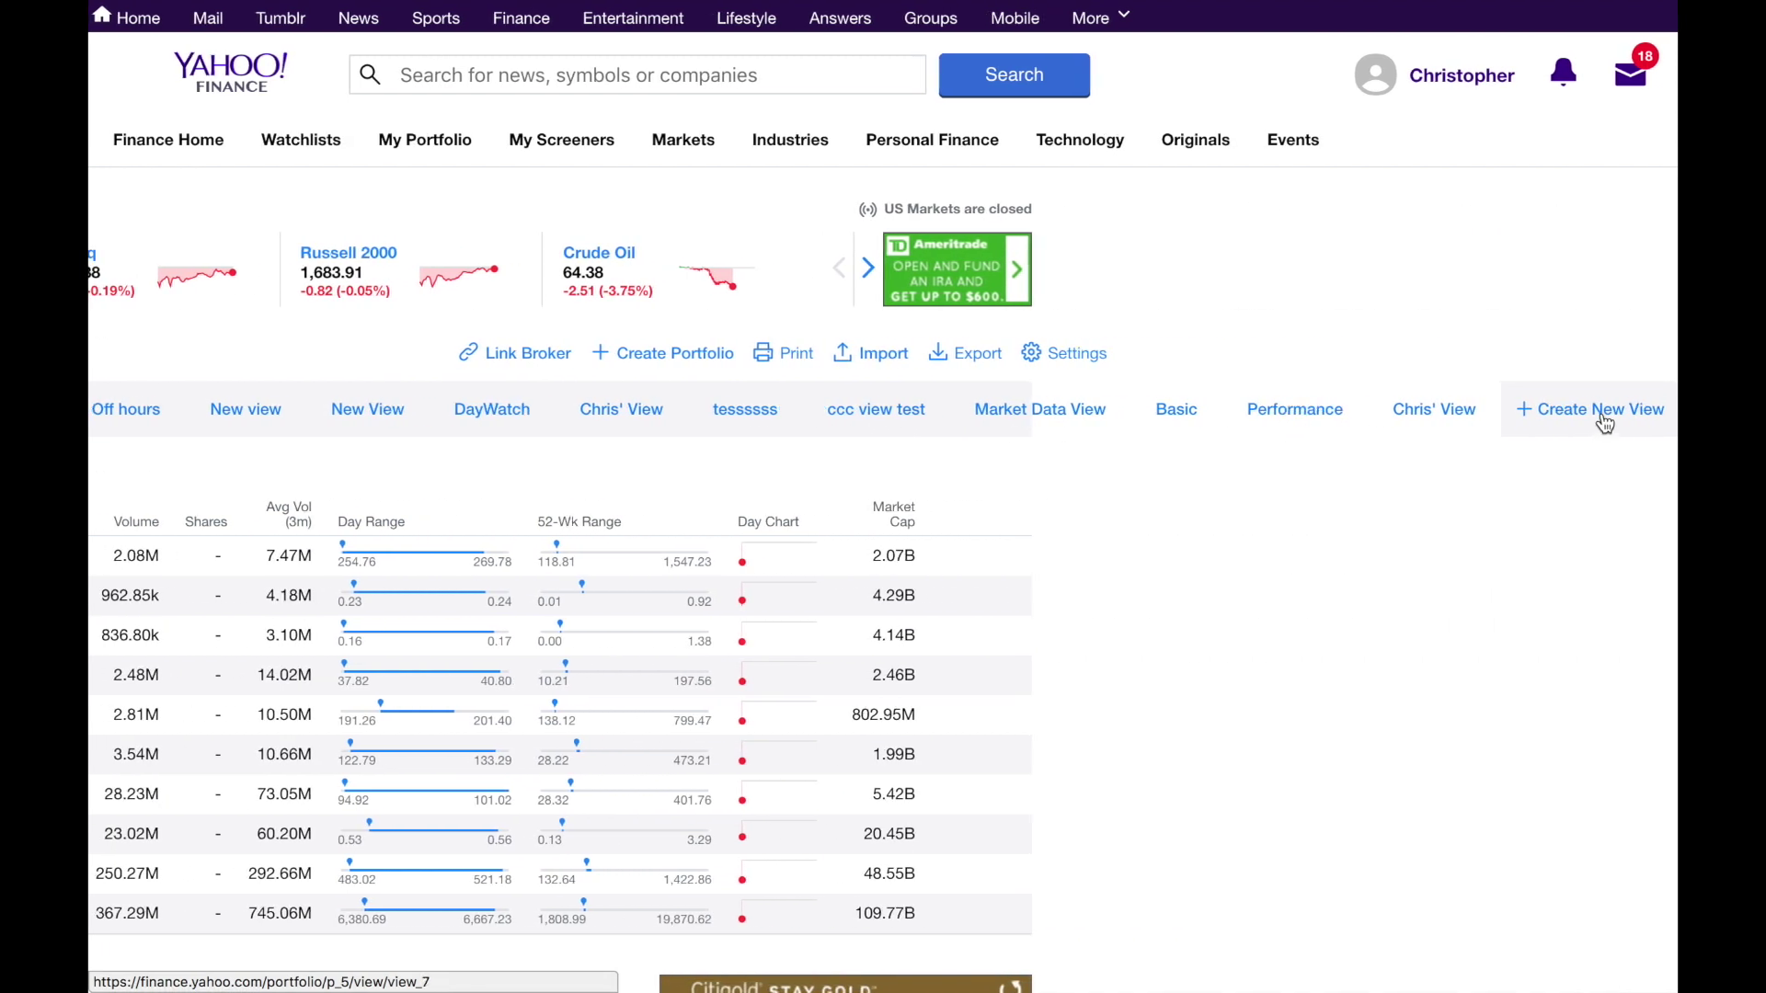
click(1595, 423)
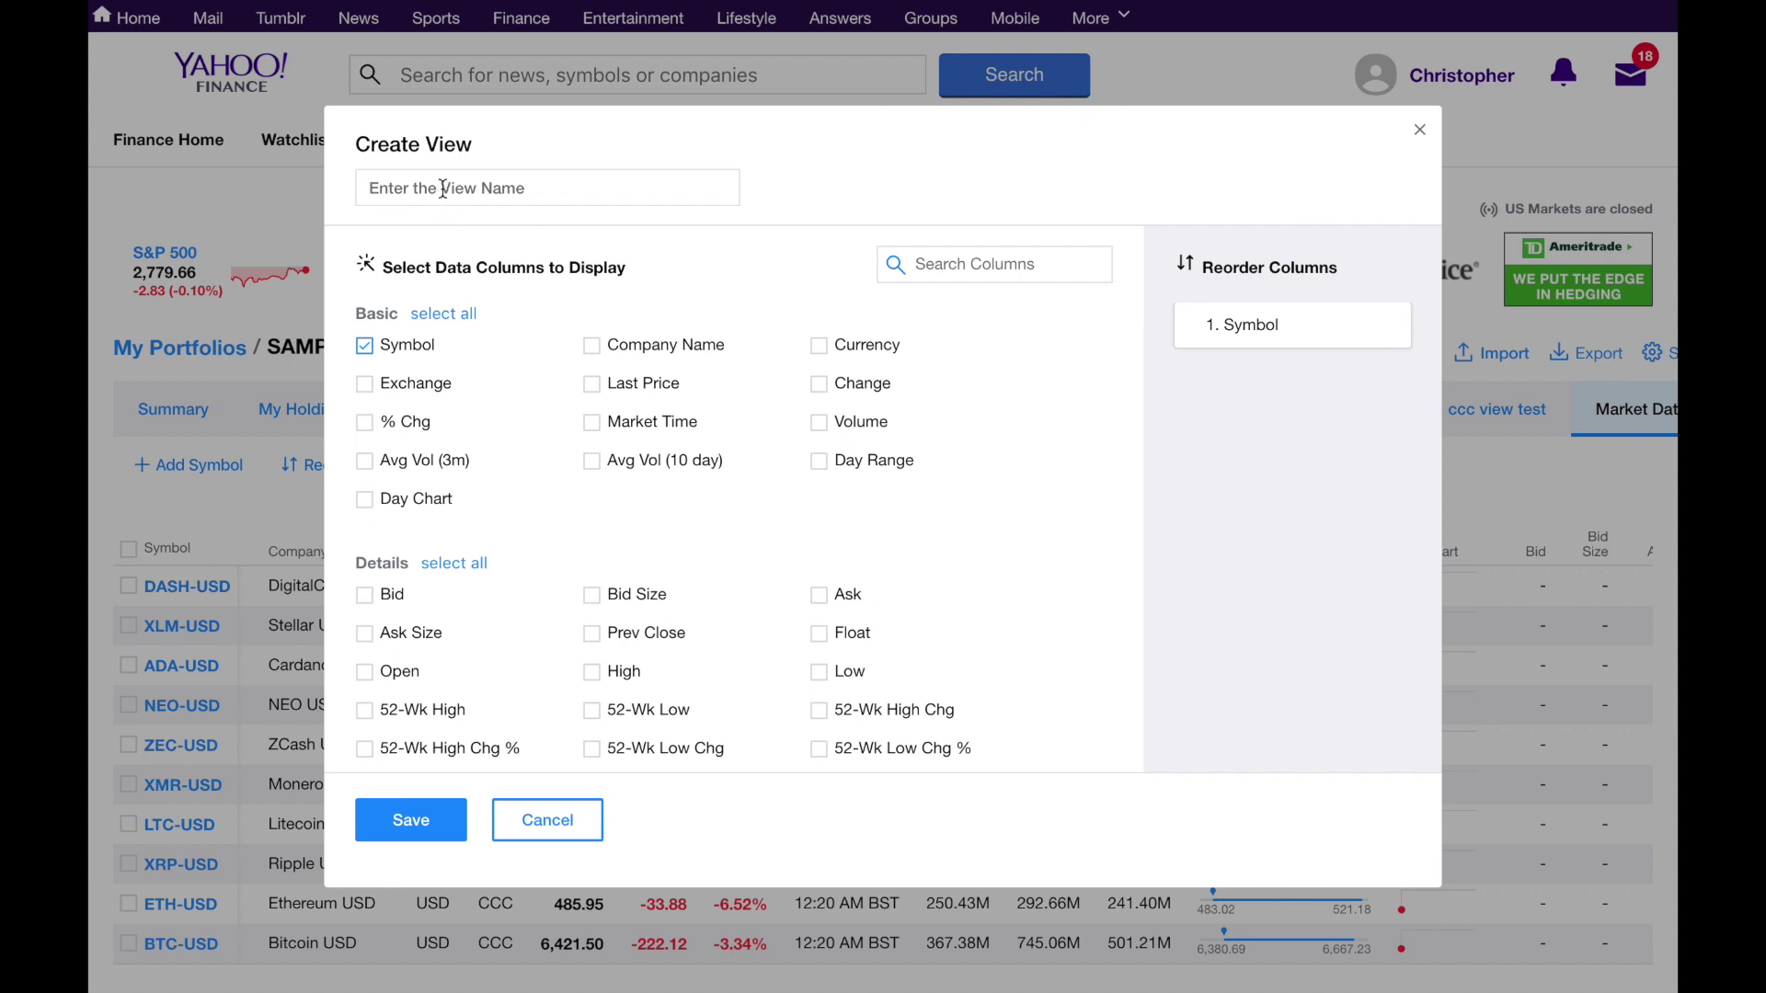
text(SAMPLE VIEW)
click(450, 315)
click(452, 563)
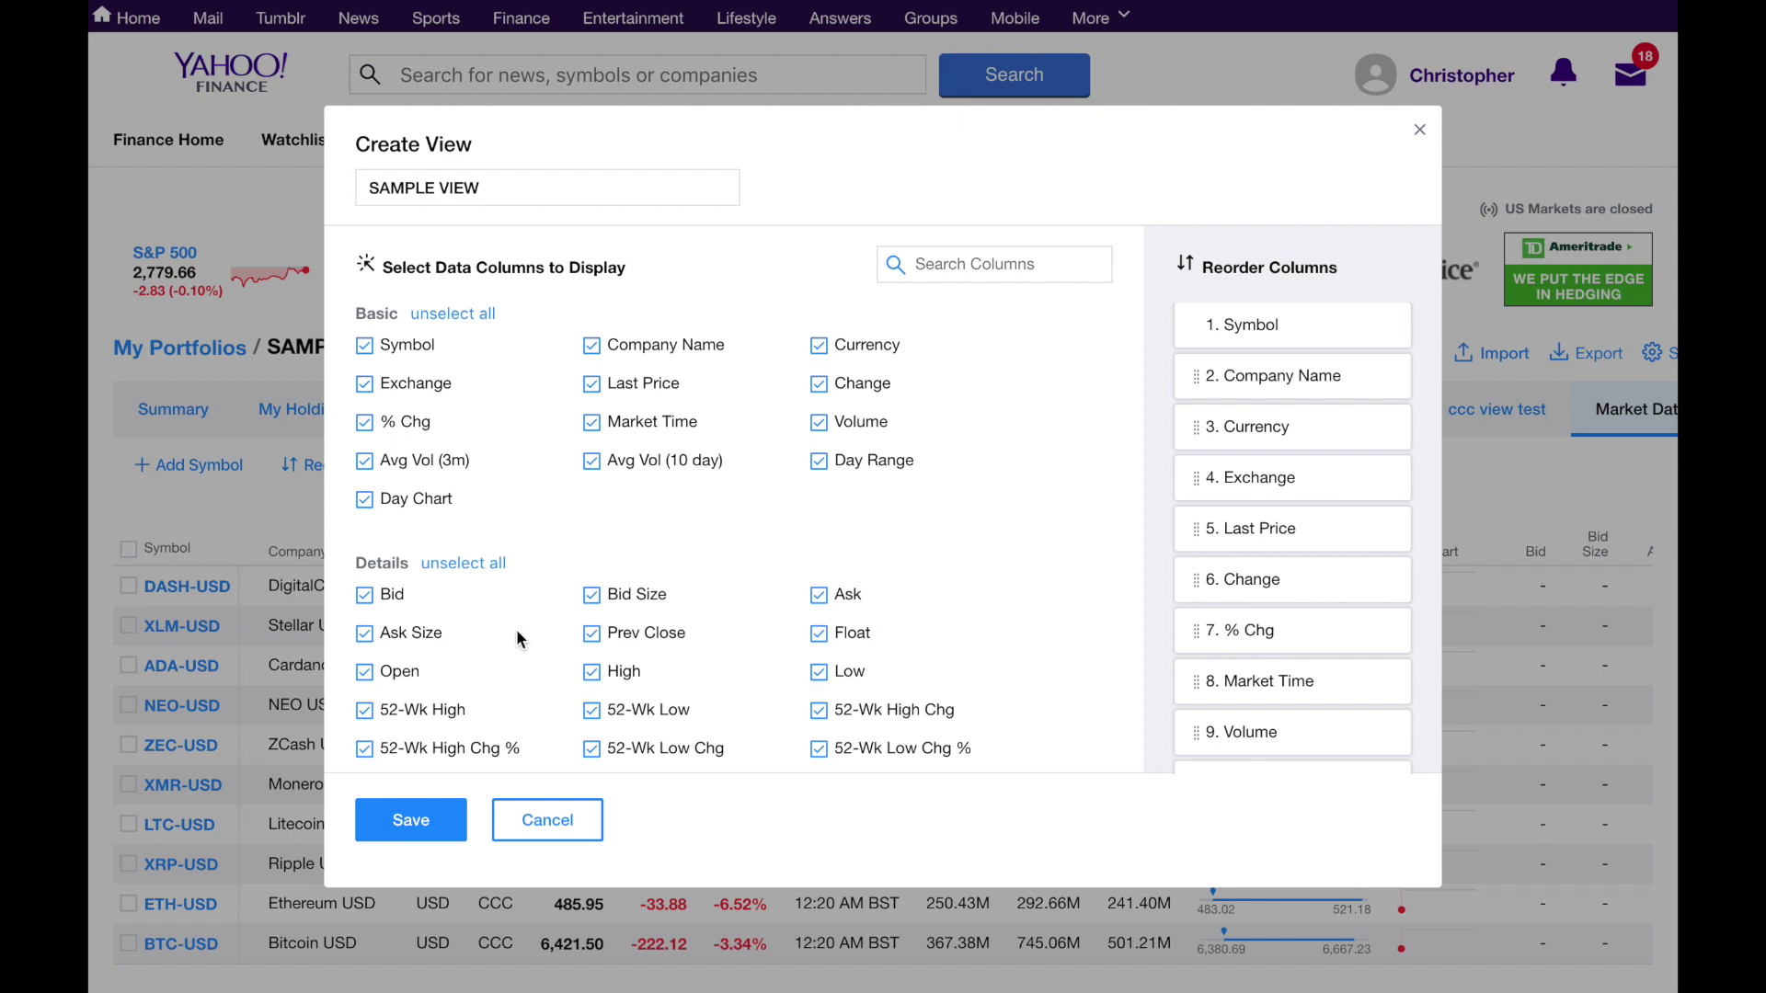
Add all Extended Hours, Fundamentals, Moving Averages, Estimates and Portfolios columns, then save the view.
scroll(516, 629, down, 3)
click(534, 602)
scroll(538, 596, down, 3)
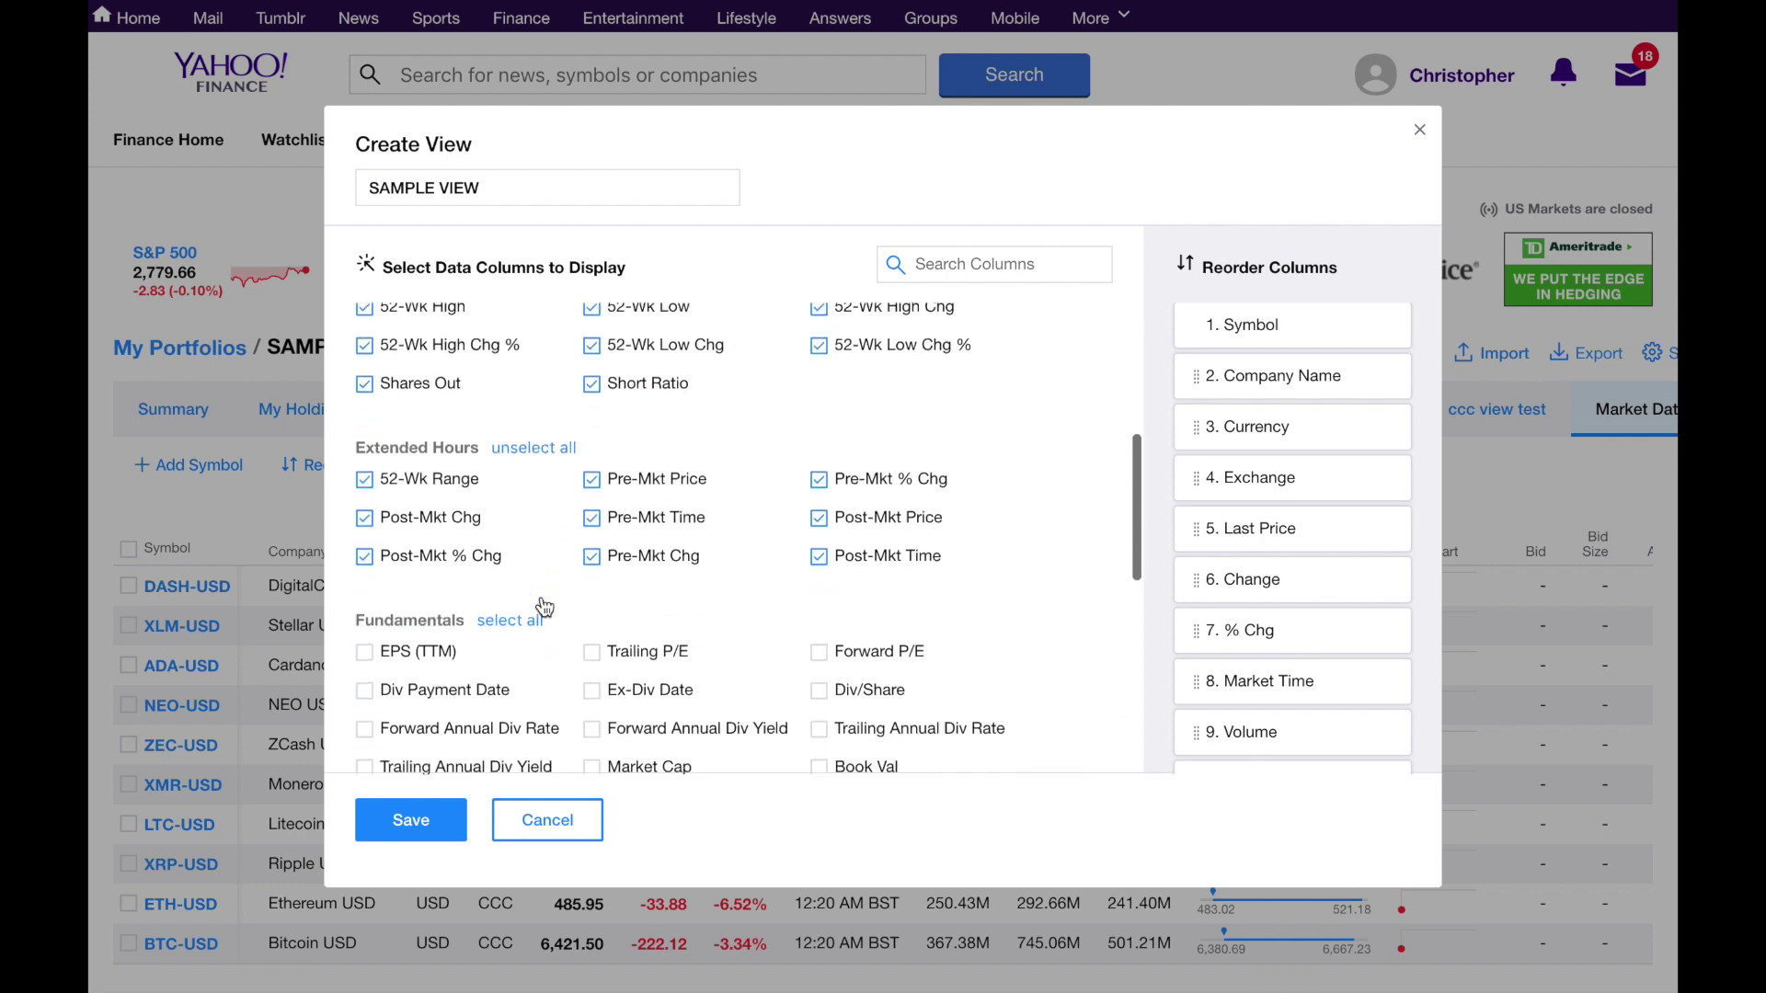
click(535, 588)
scroll(537, 596, down, 3)
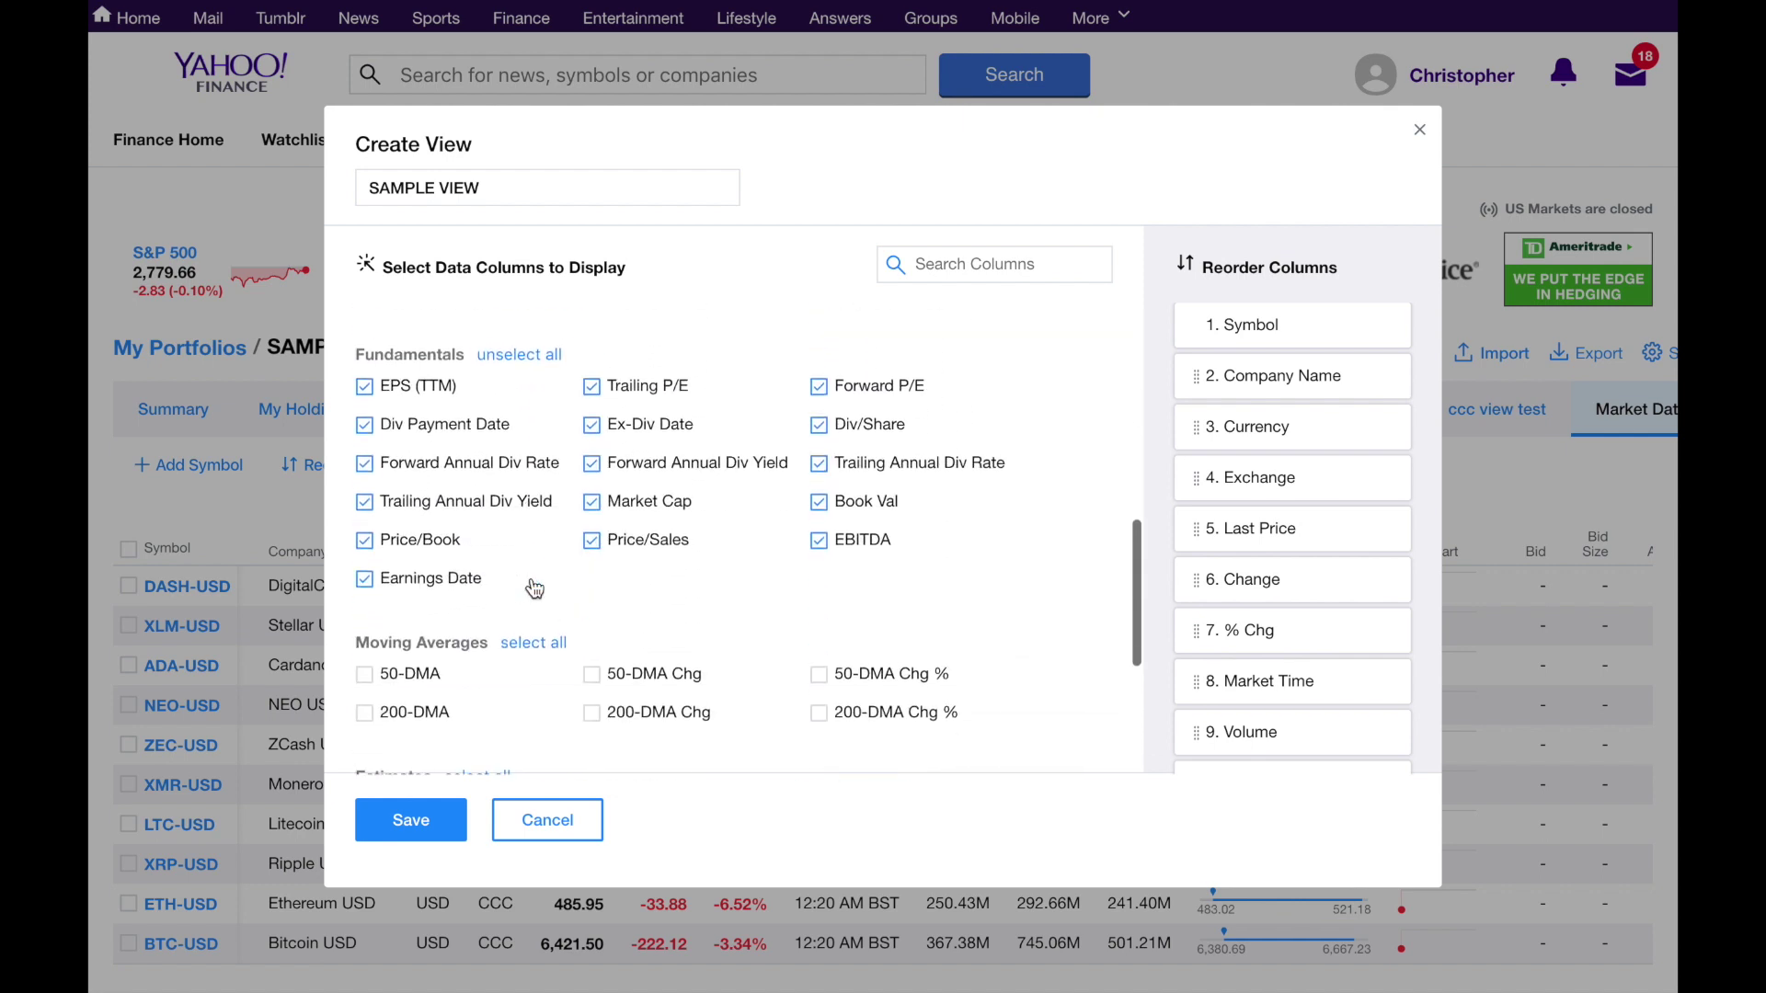
click(540, 636)
scroll(539, 634, down, 3)
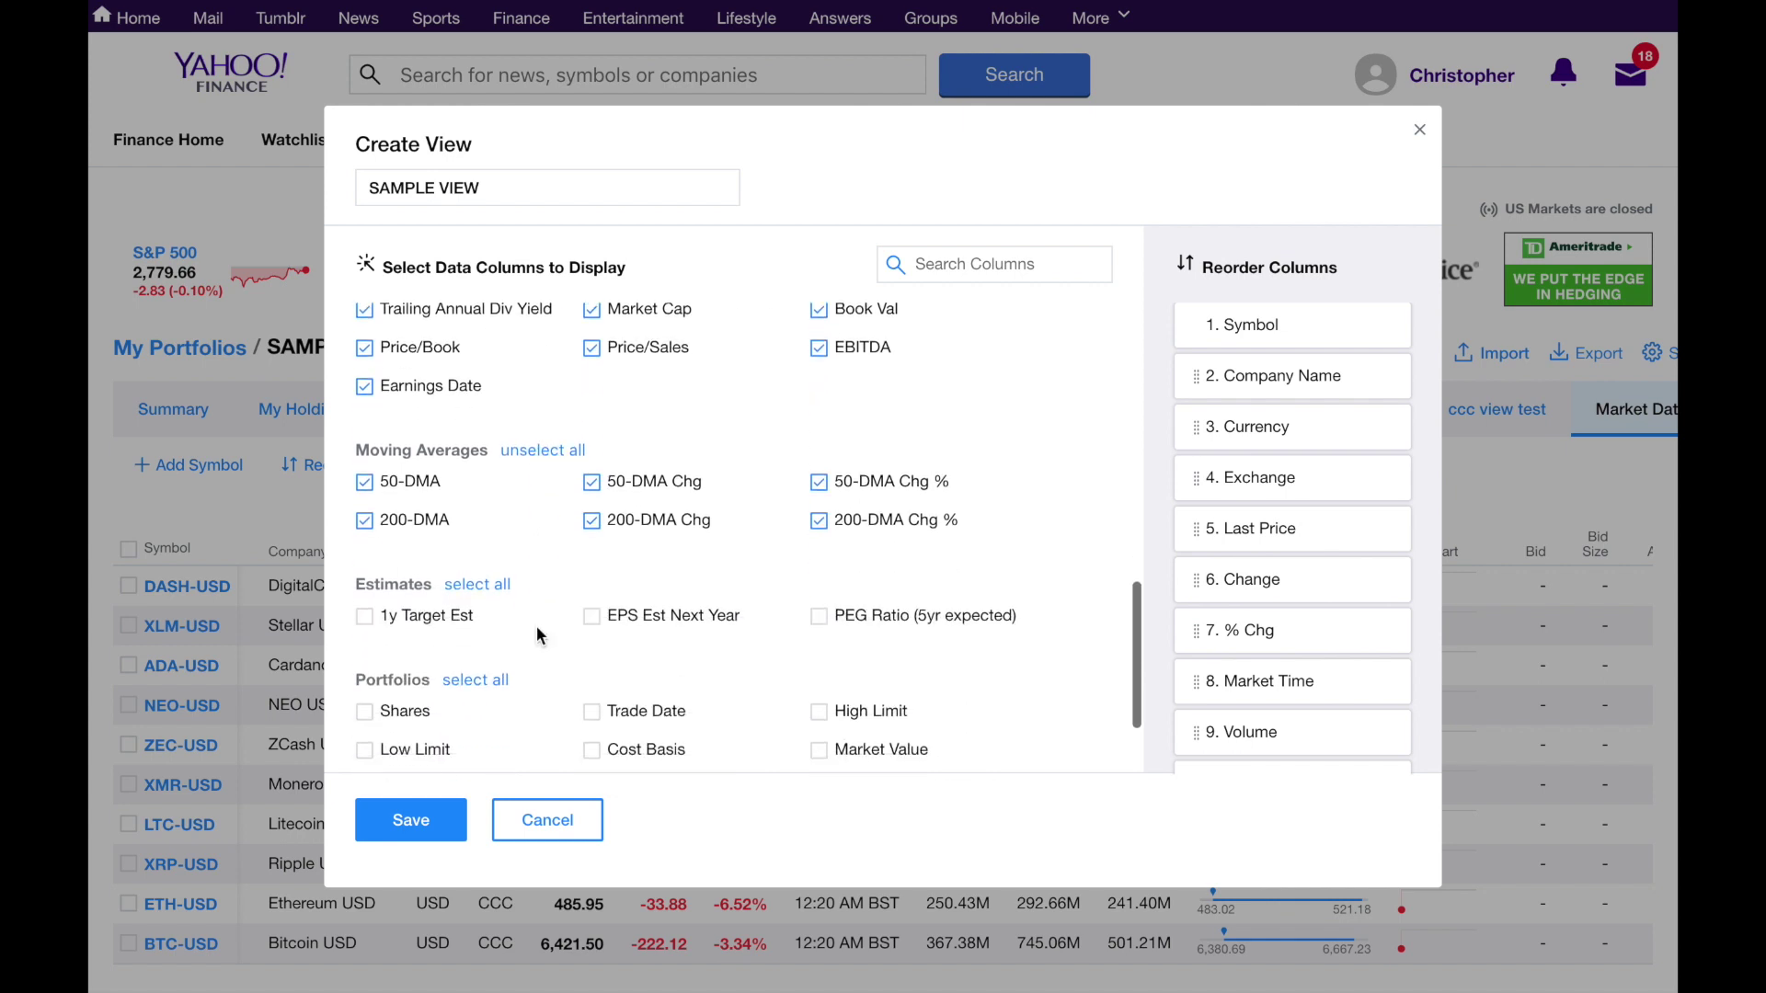
click(497, 588)
scroll(497, 591, down, 2)
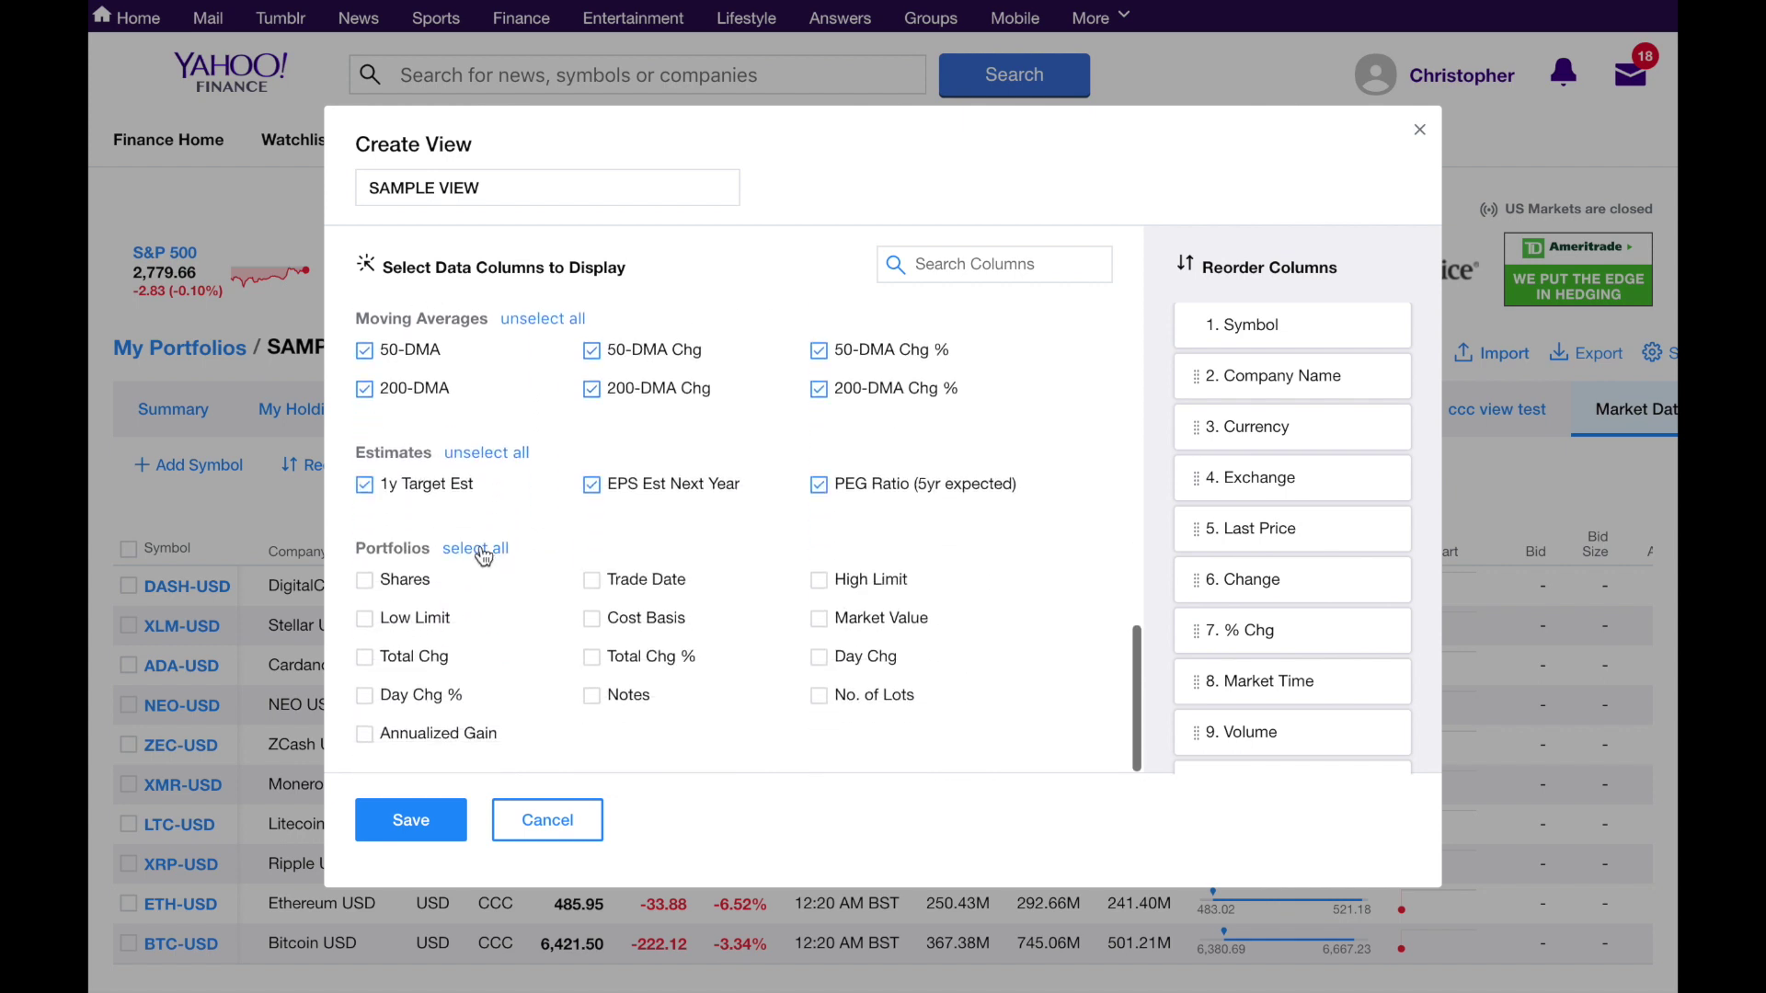
click(485, 558)
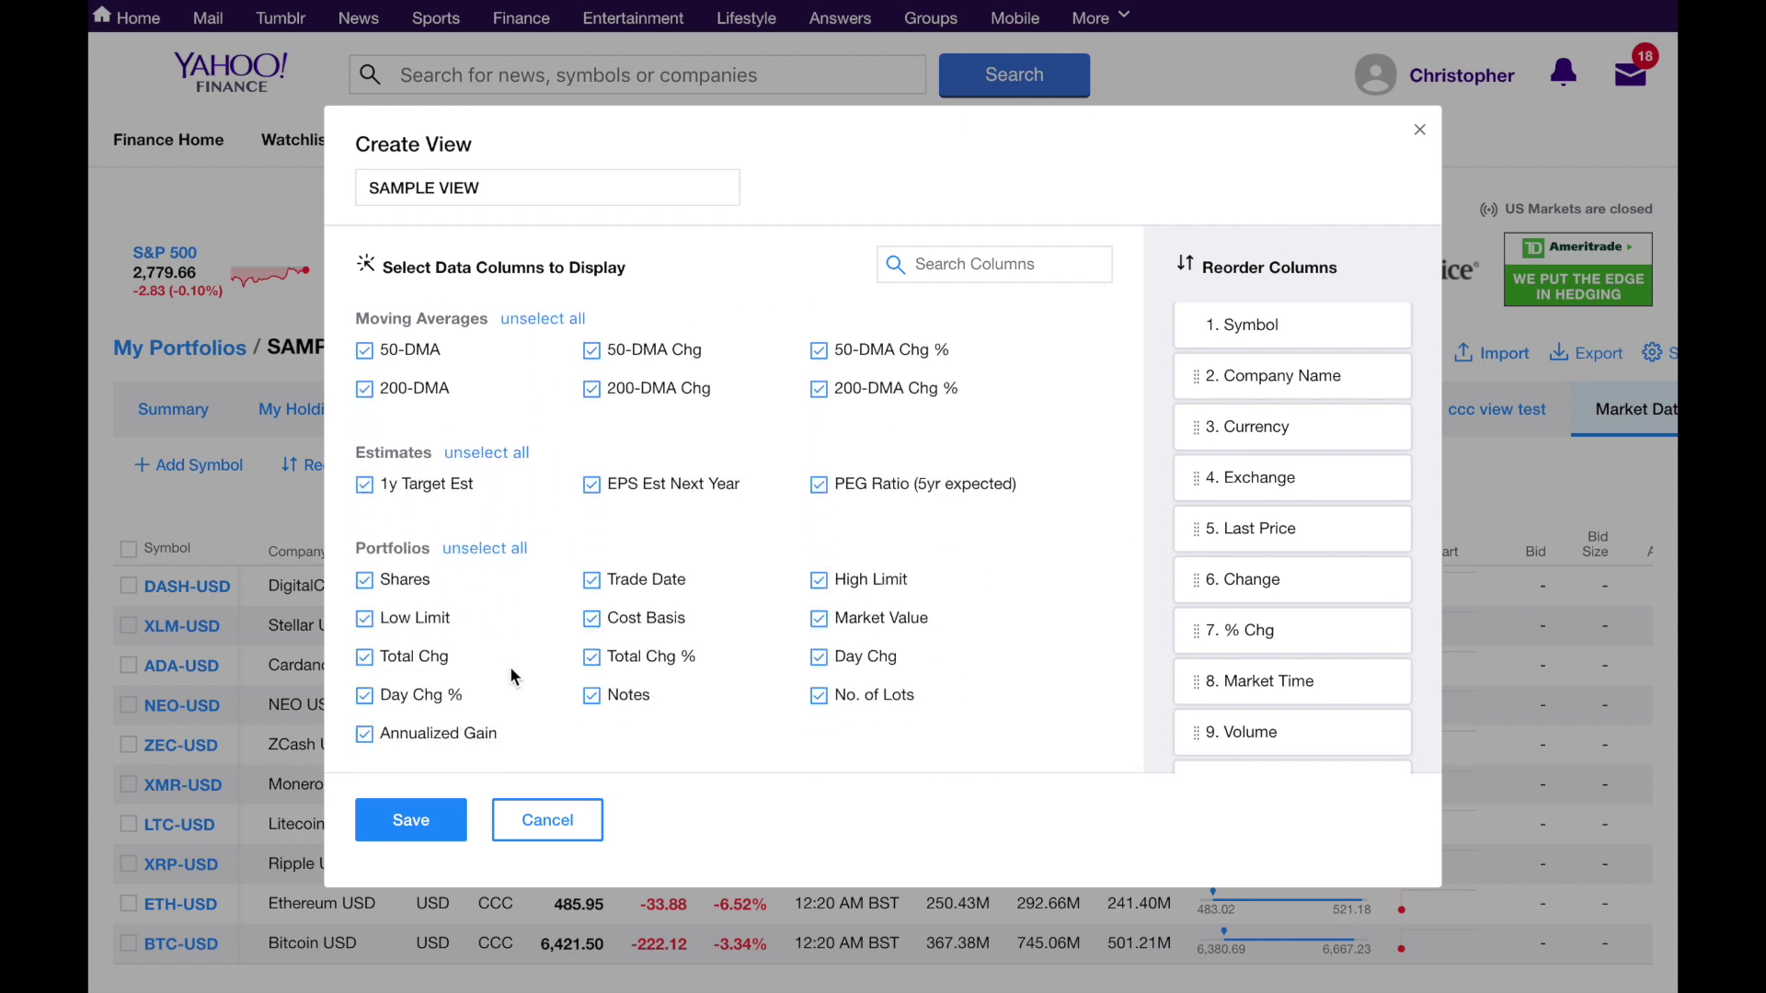
click(425, 820)
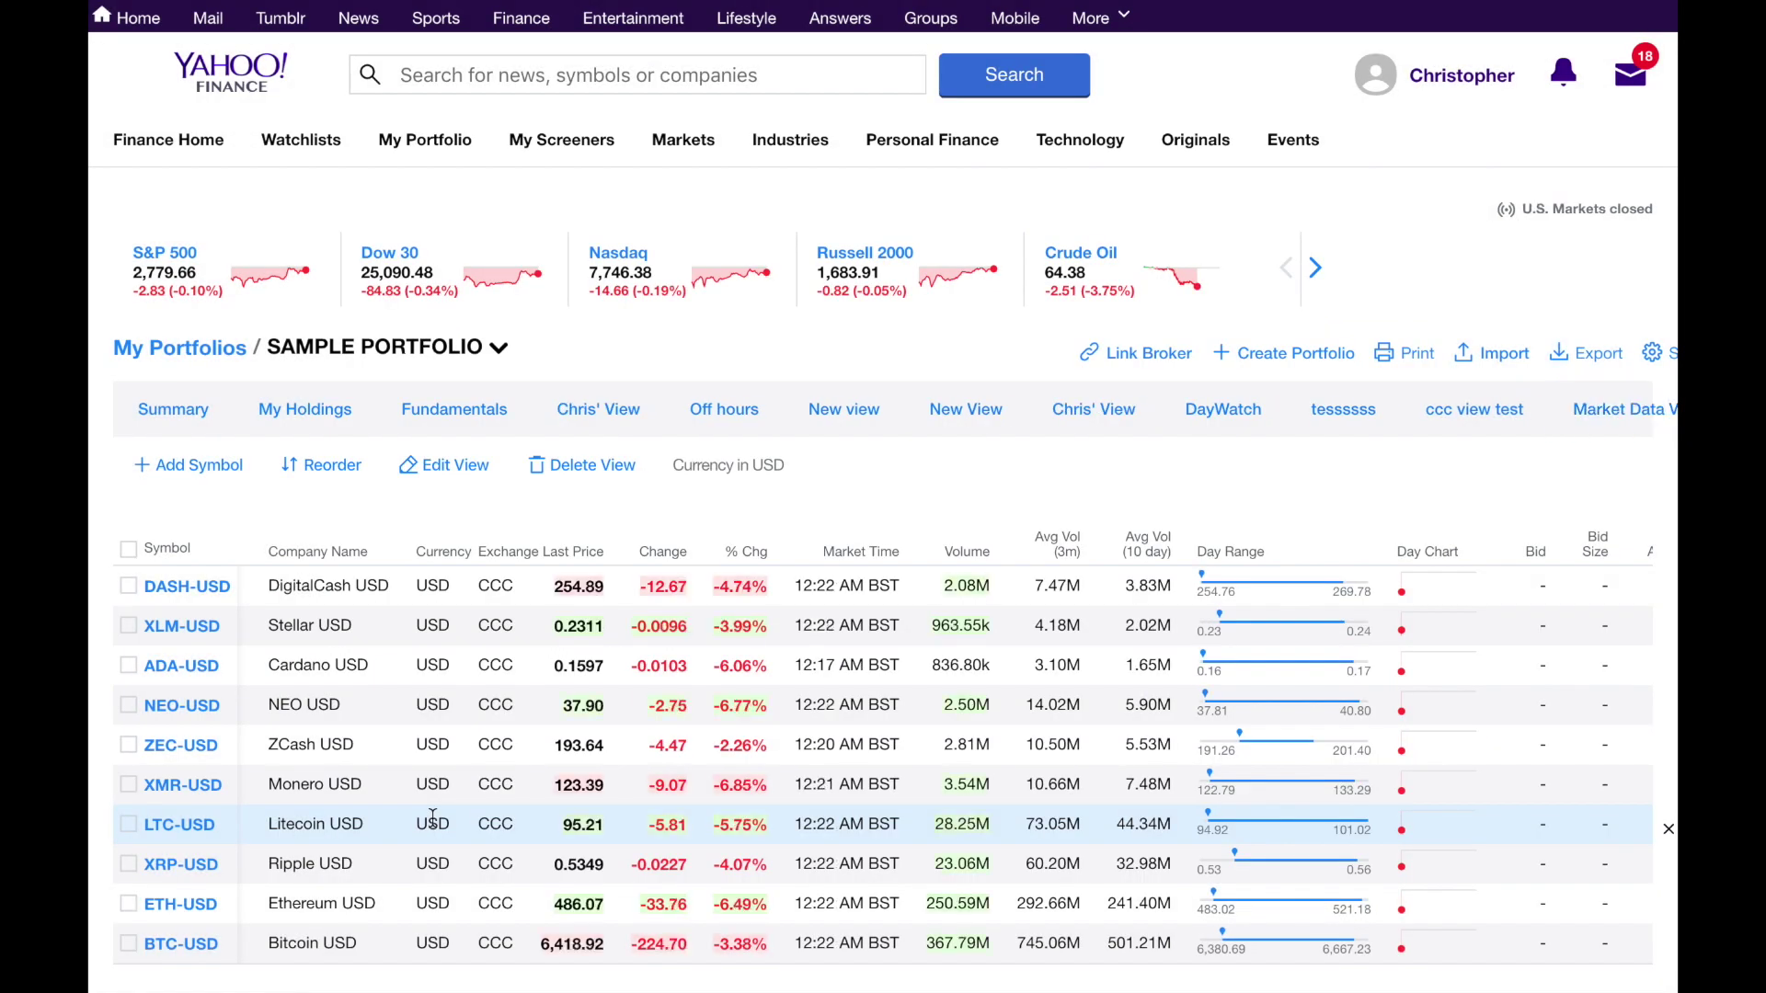
In Excel, read Steps 6 and 7 on copying the full table with Symbol headings, then return to Yahoo Finance.
key(super+Tab)
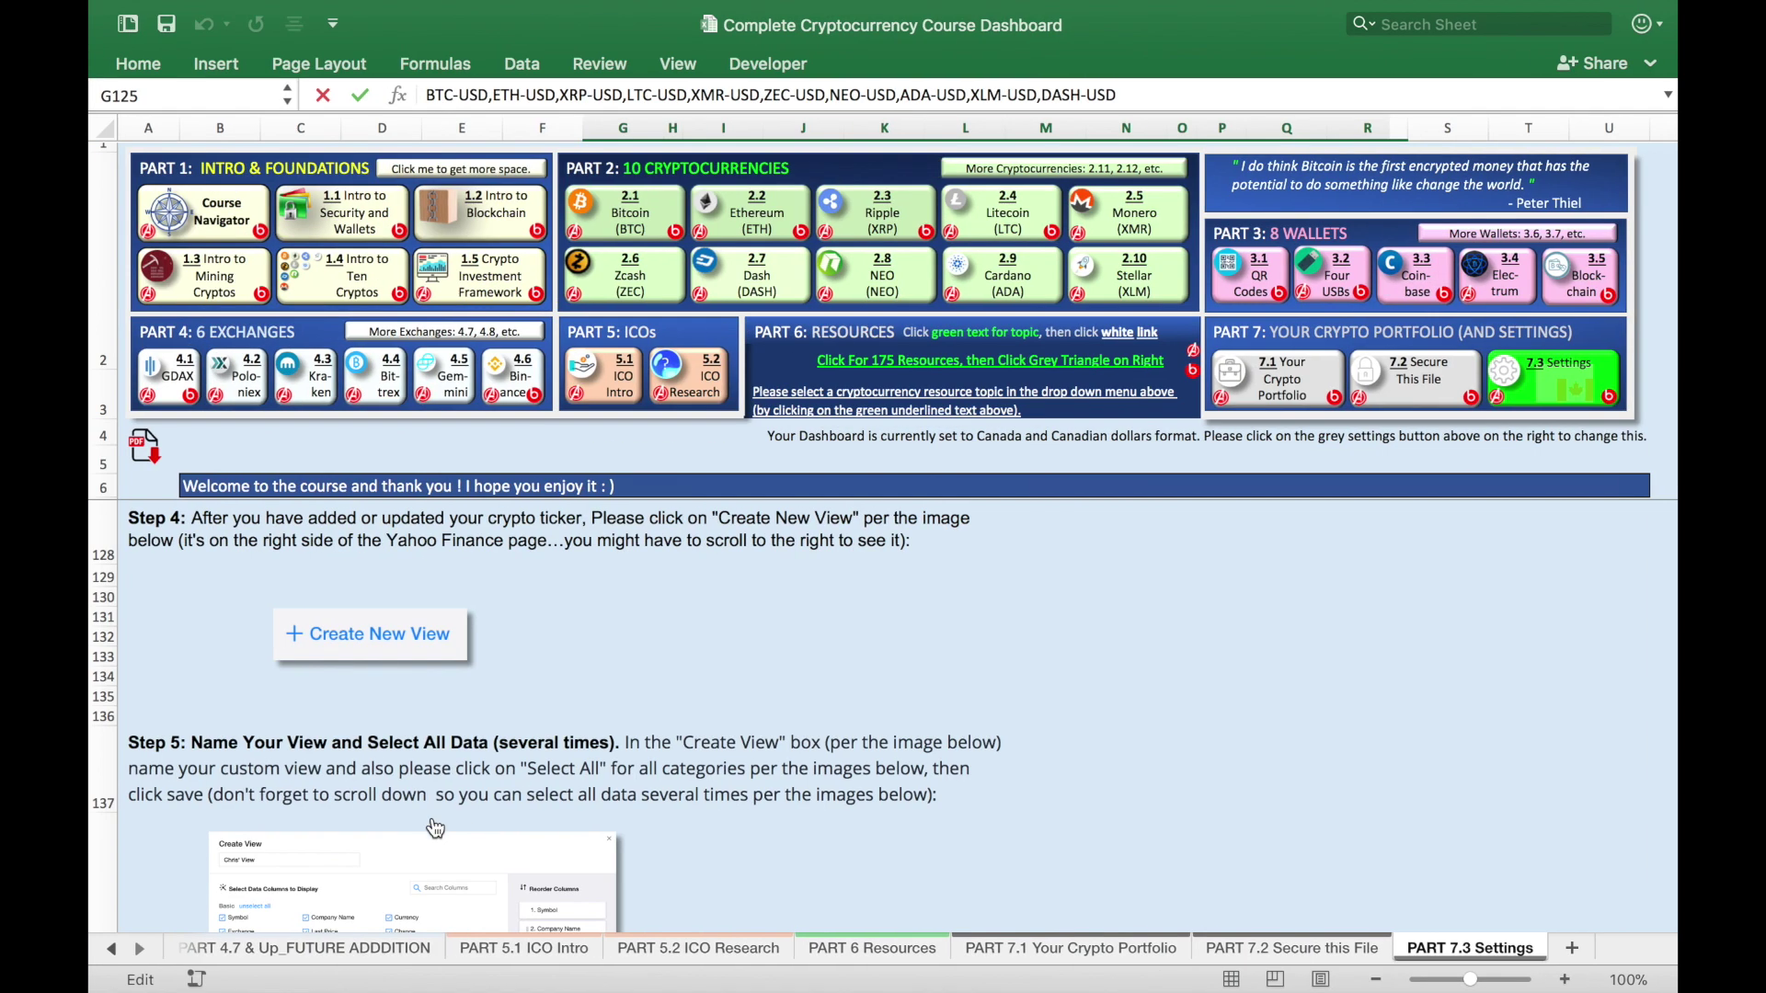
scroll(723, 752, down, 10)
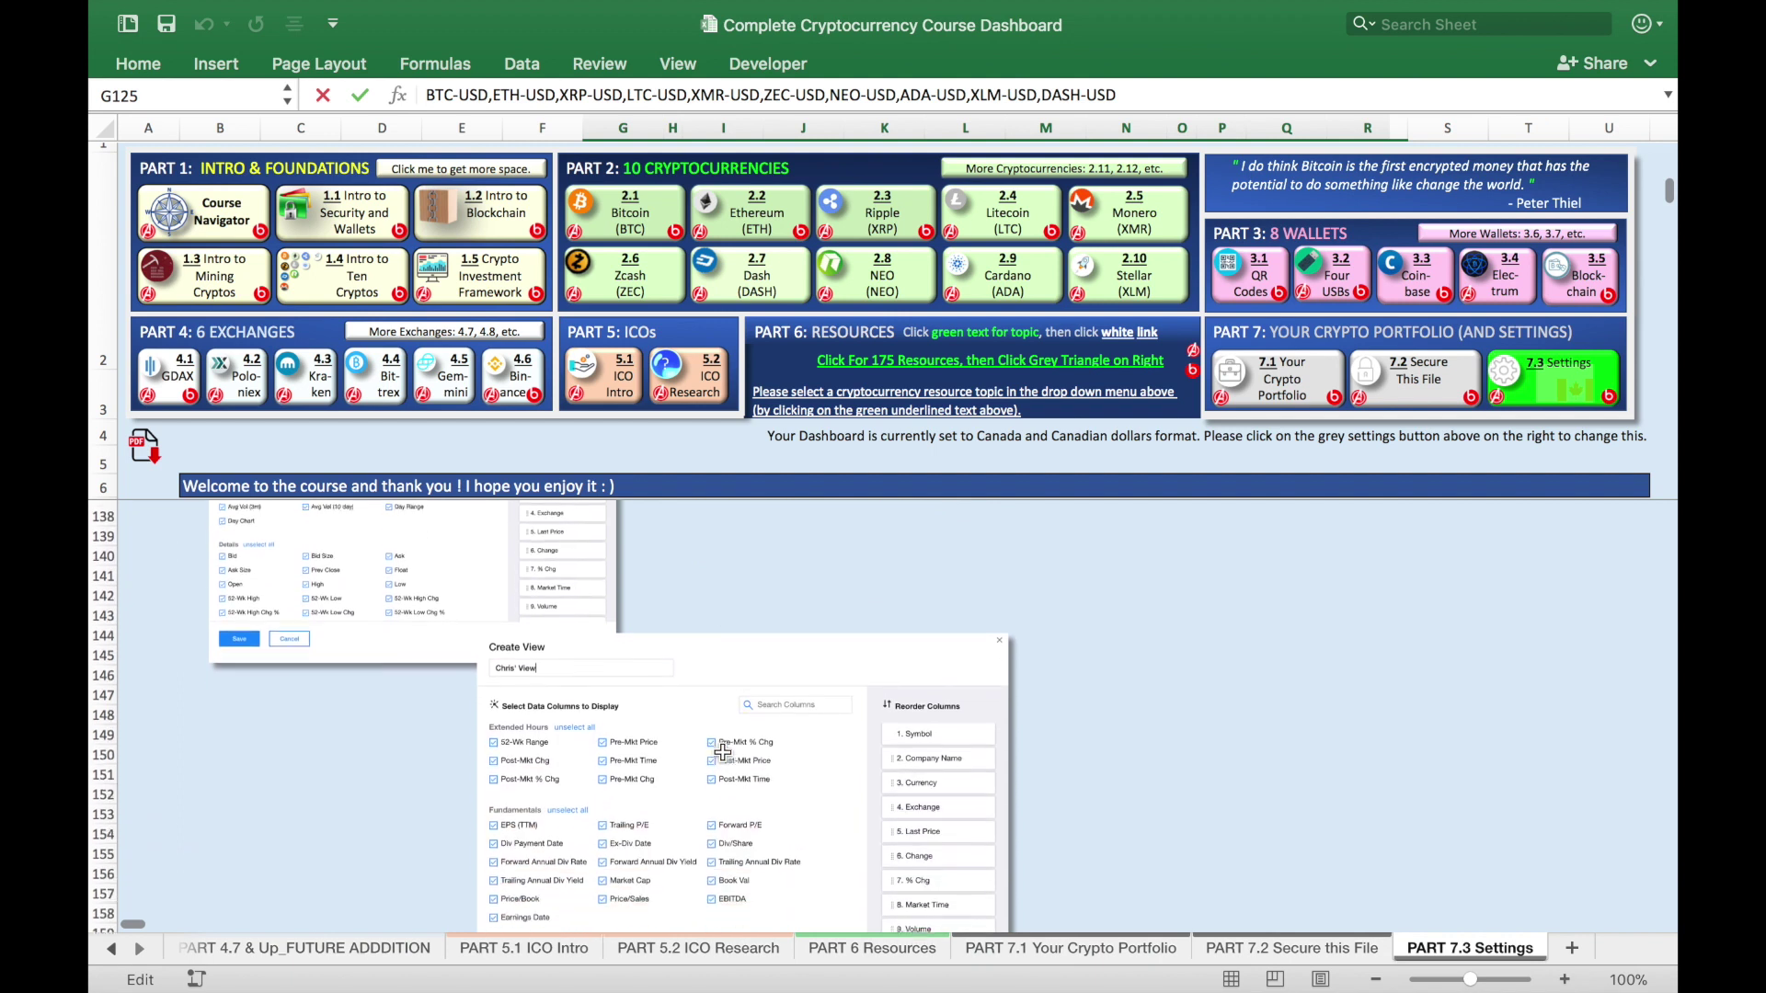
scroll(723, 752, down, 15)
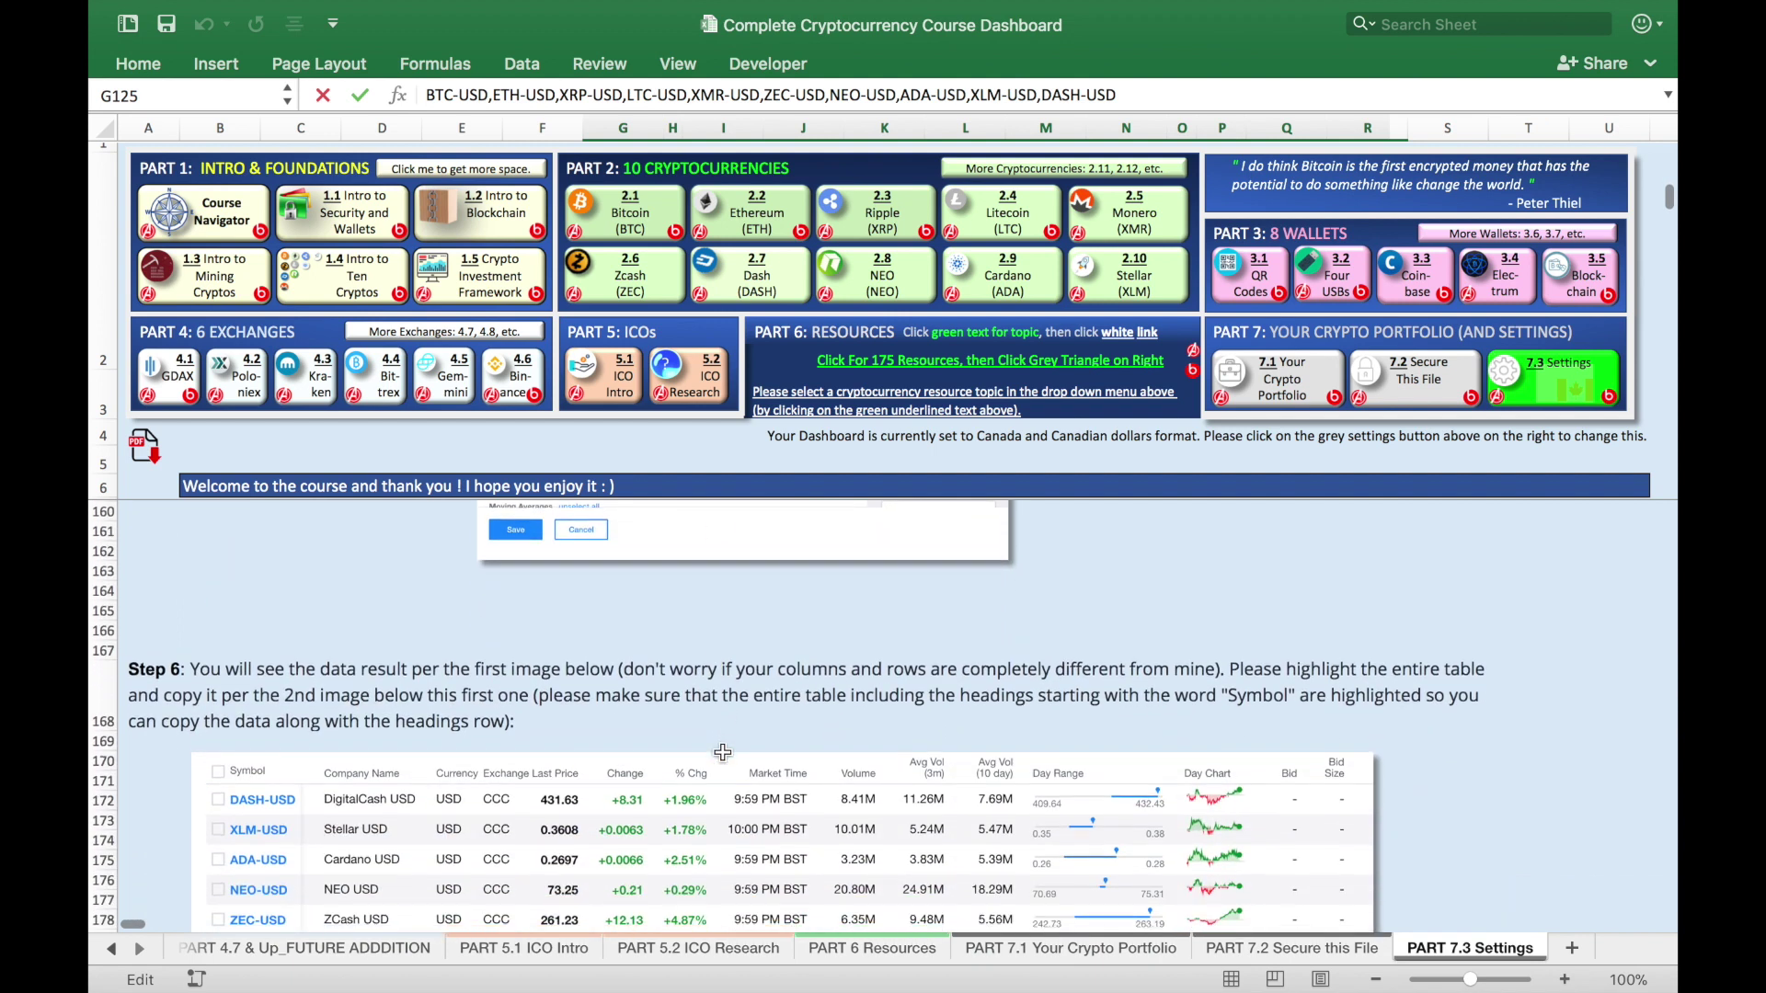
scroll(723, 752, down, 5)
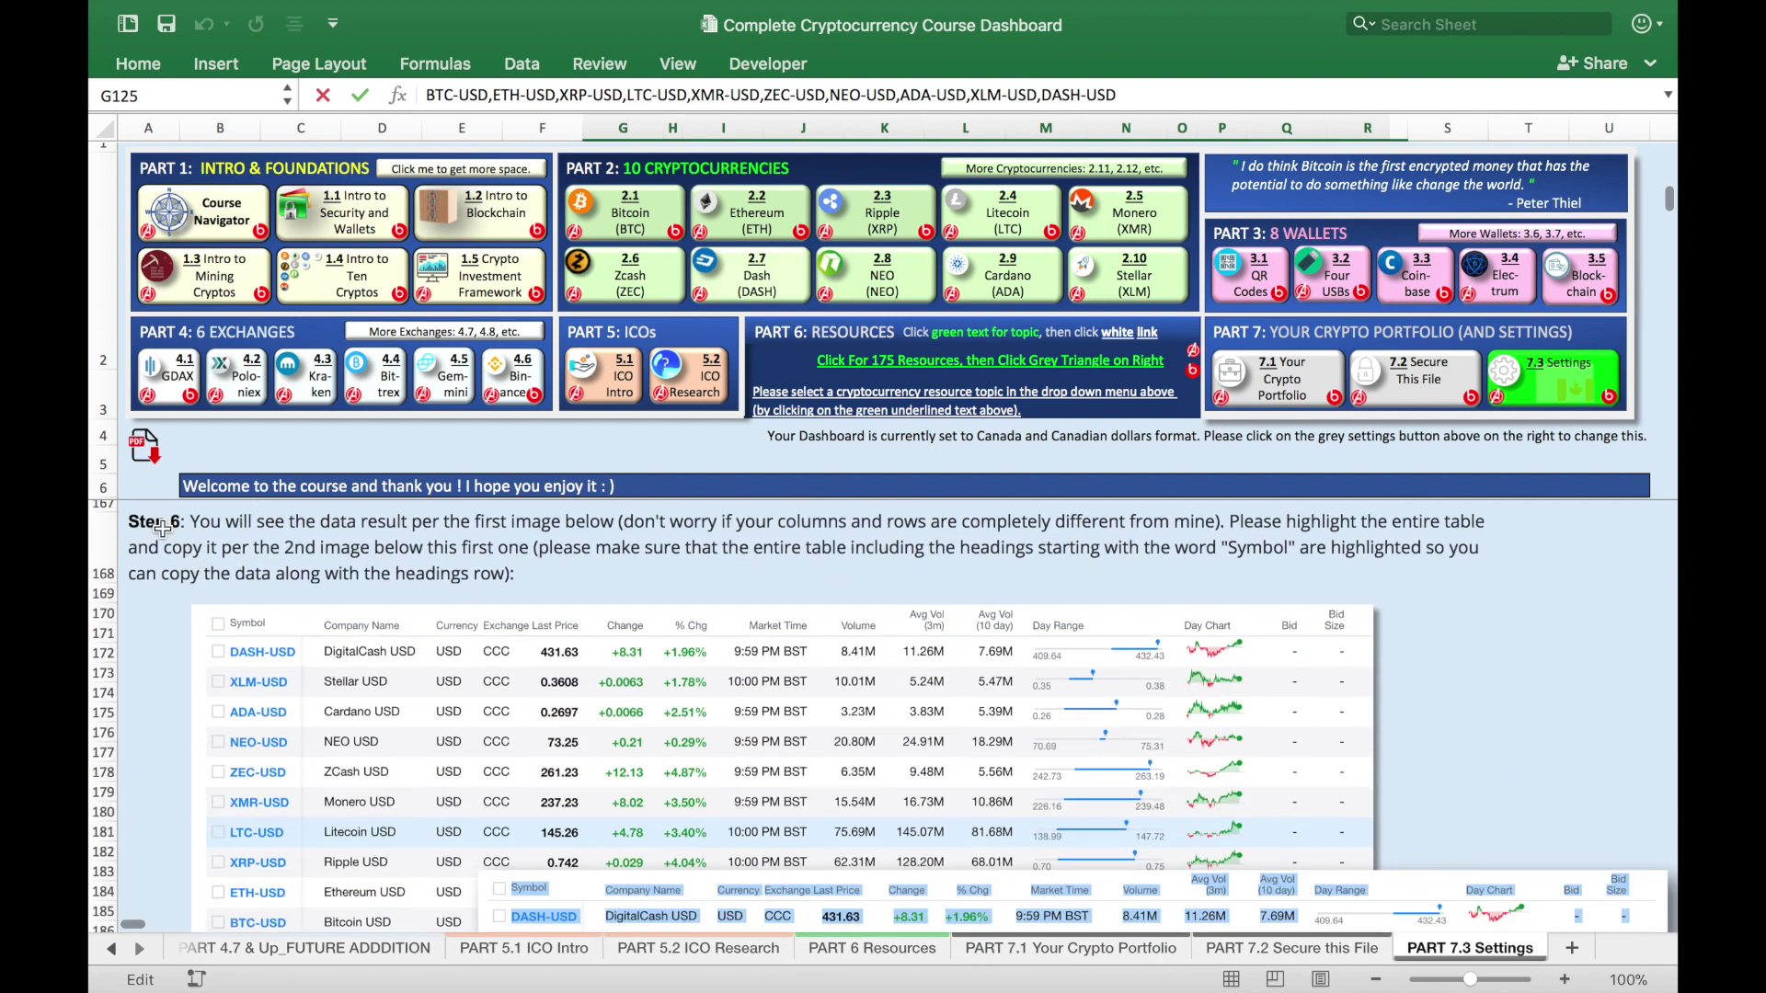
scroll(612, 807, down, 1)
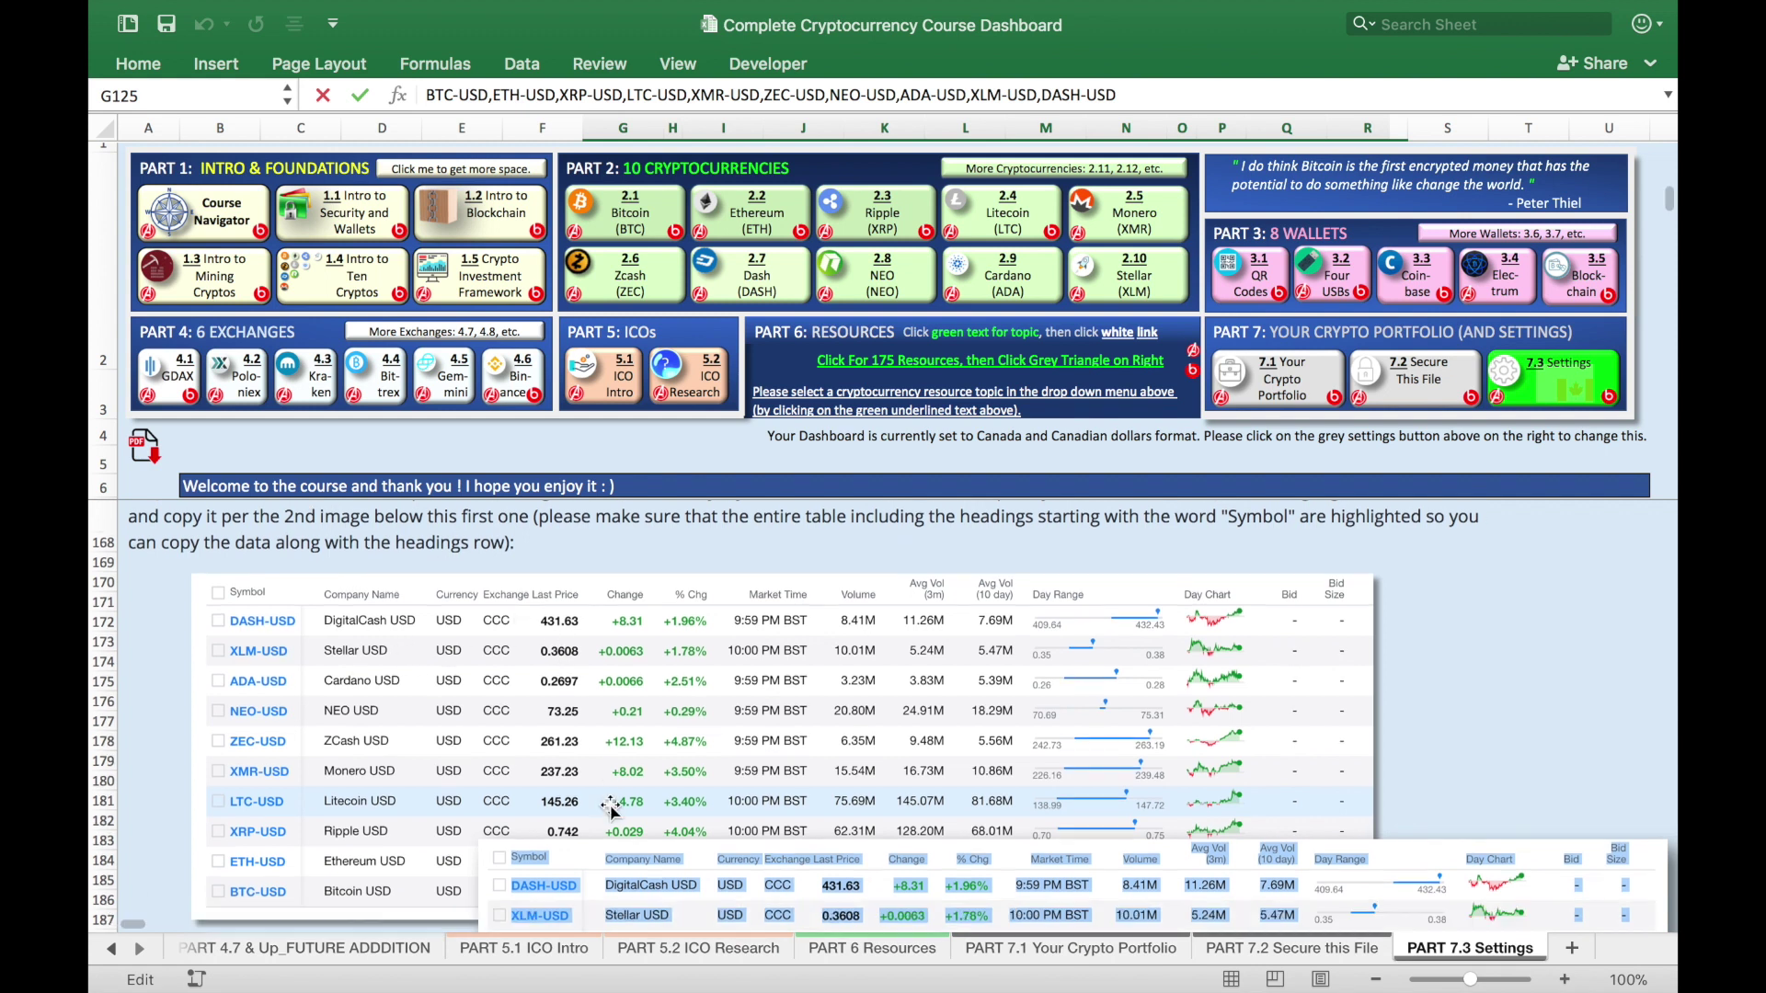
scroll(612, 807, down, 5)
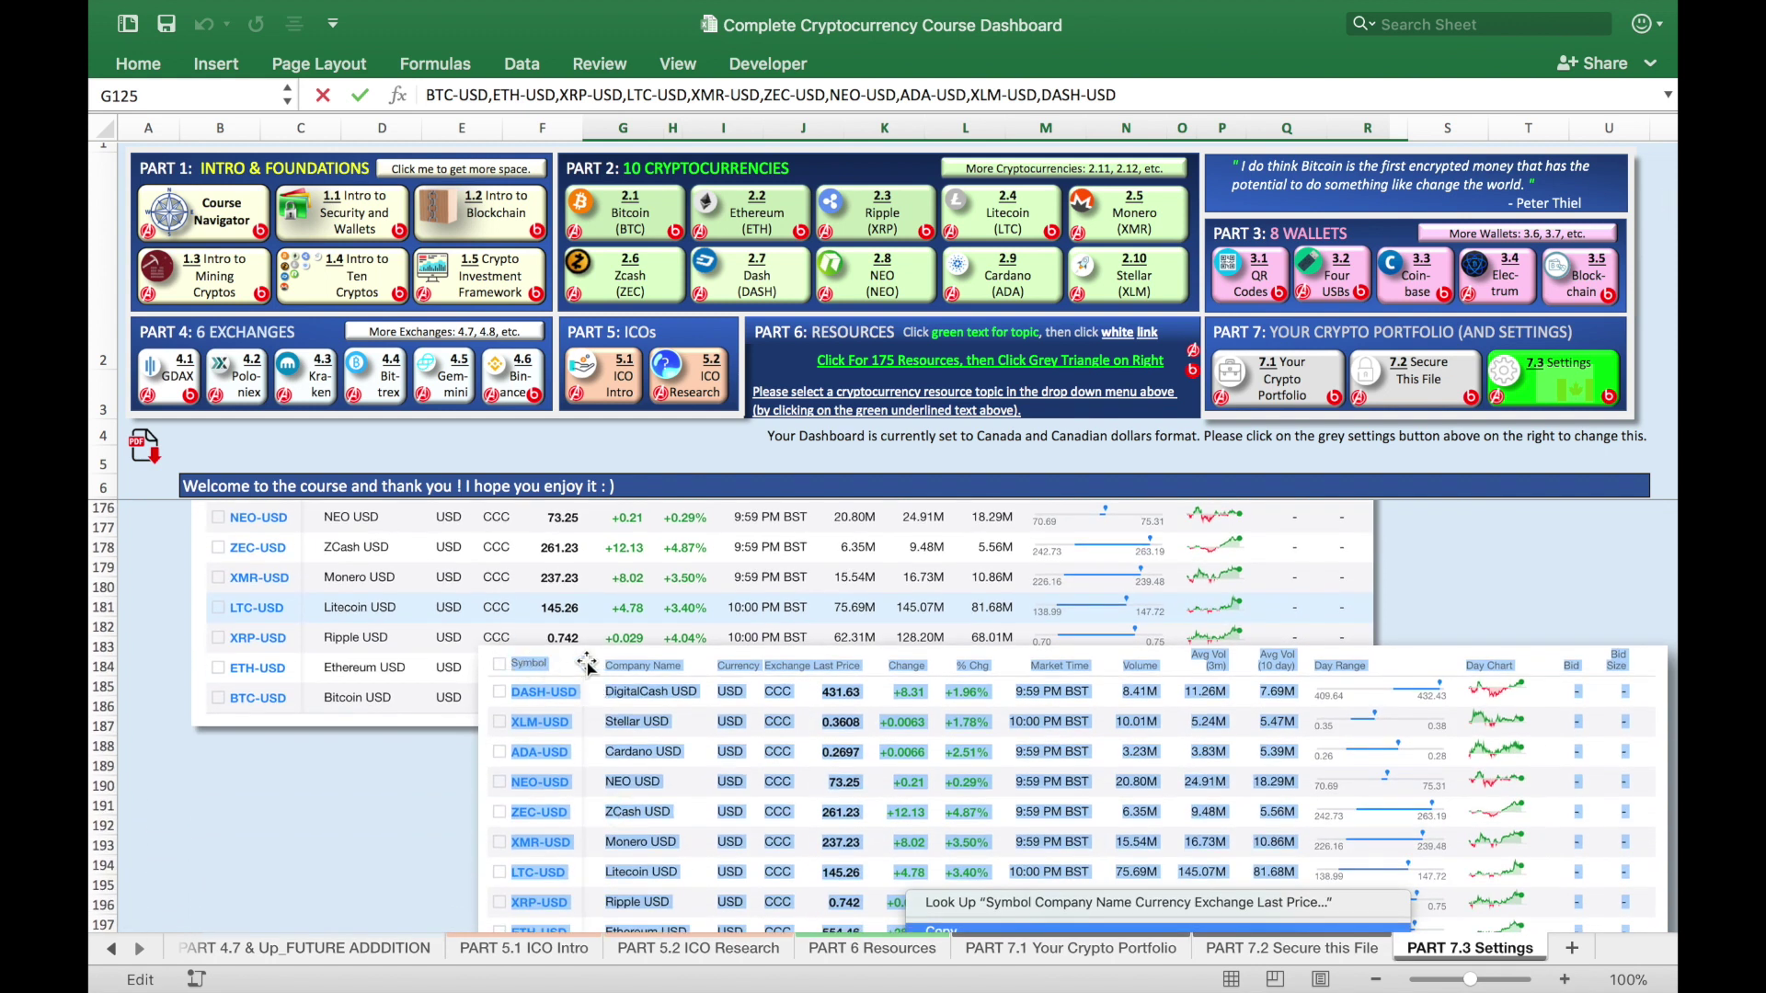
scroll(594, 750, down, 3)
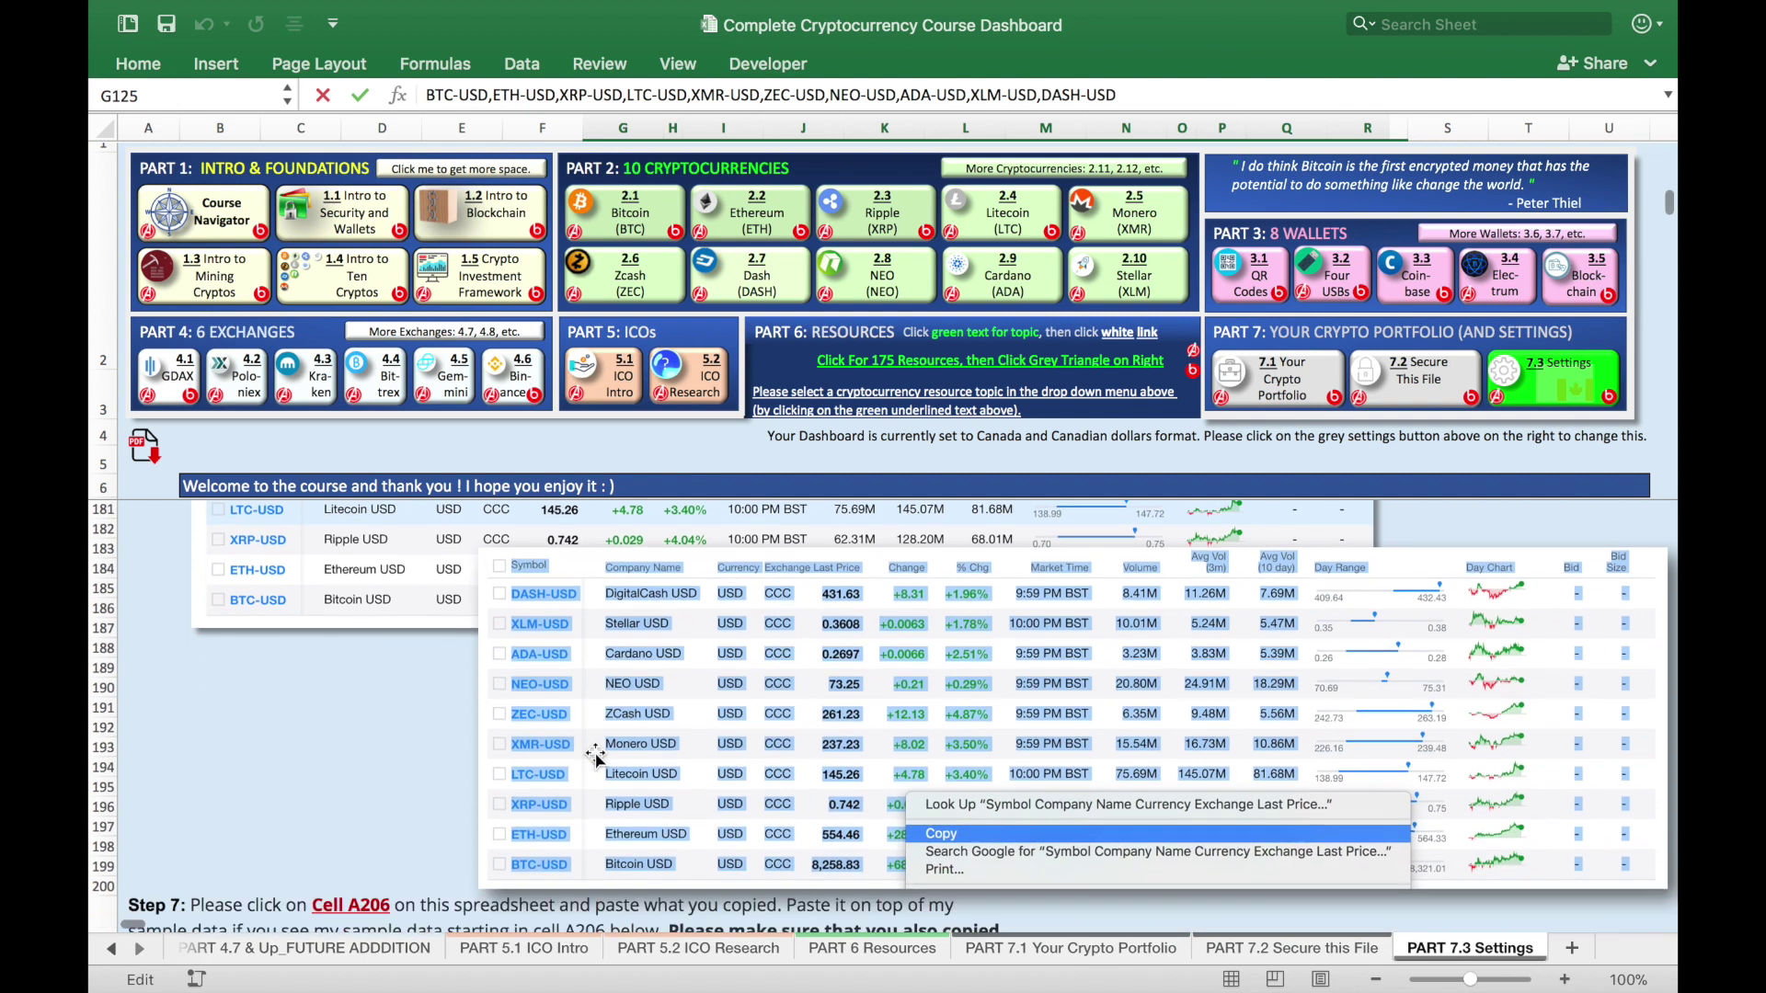
key(super+Tab)
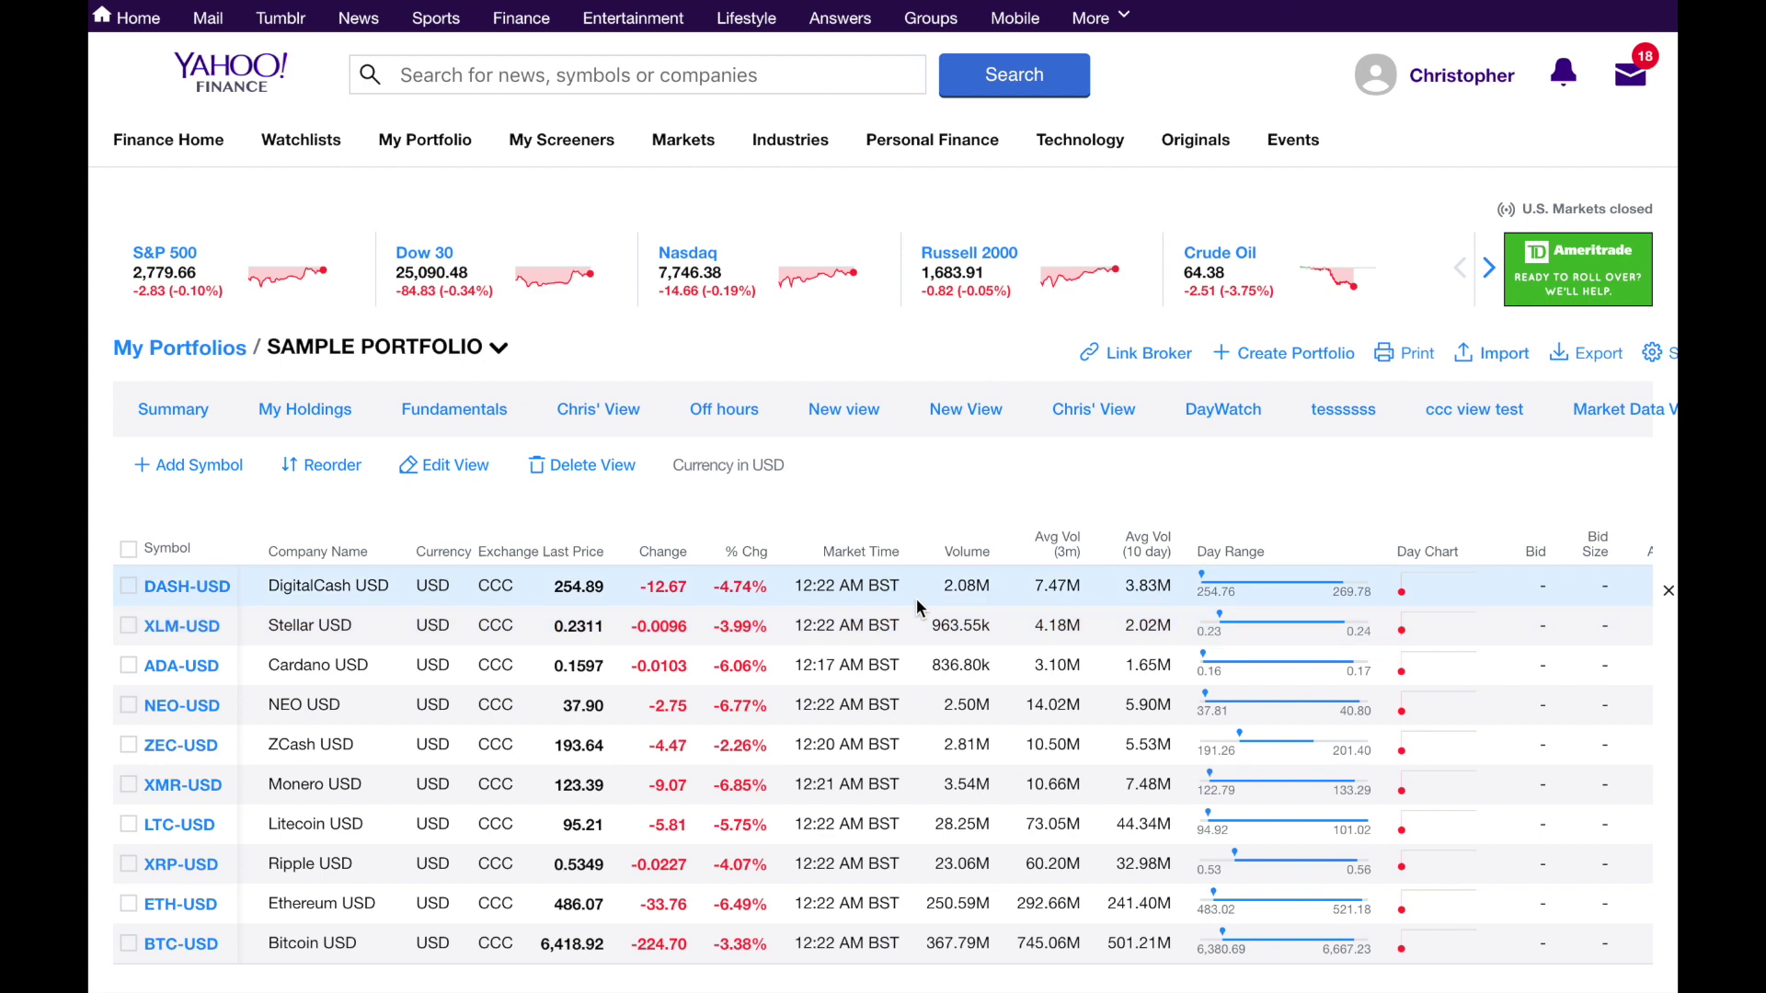
Copy the Yahoo Finance SAMPLE PORTFOLIO table from the Symbol header through all ten crypto rows.
scroll(920, 609, right, 10)
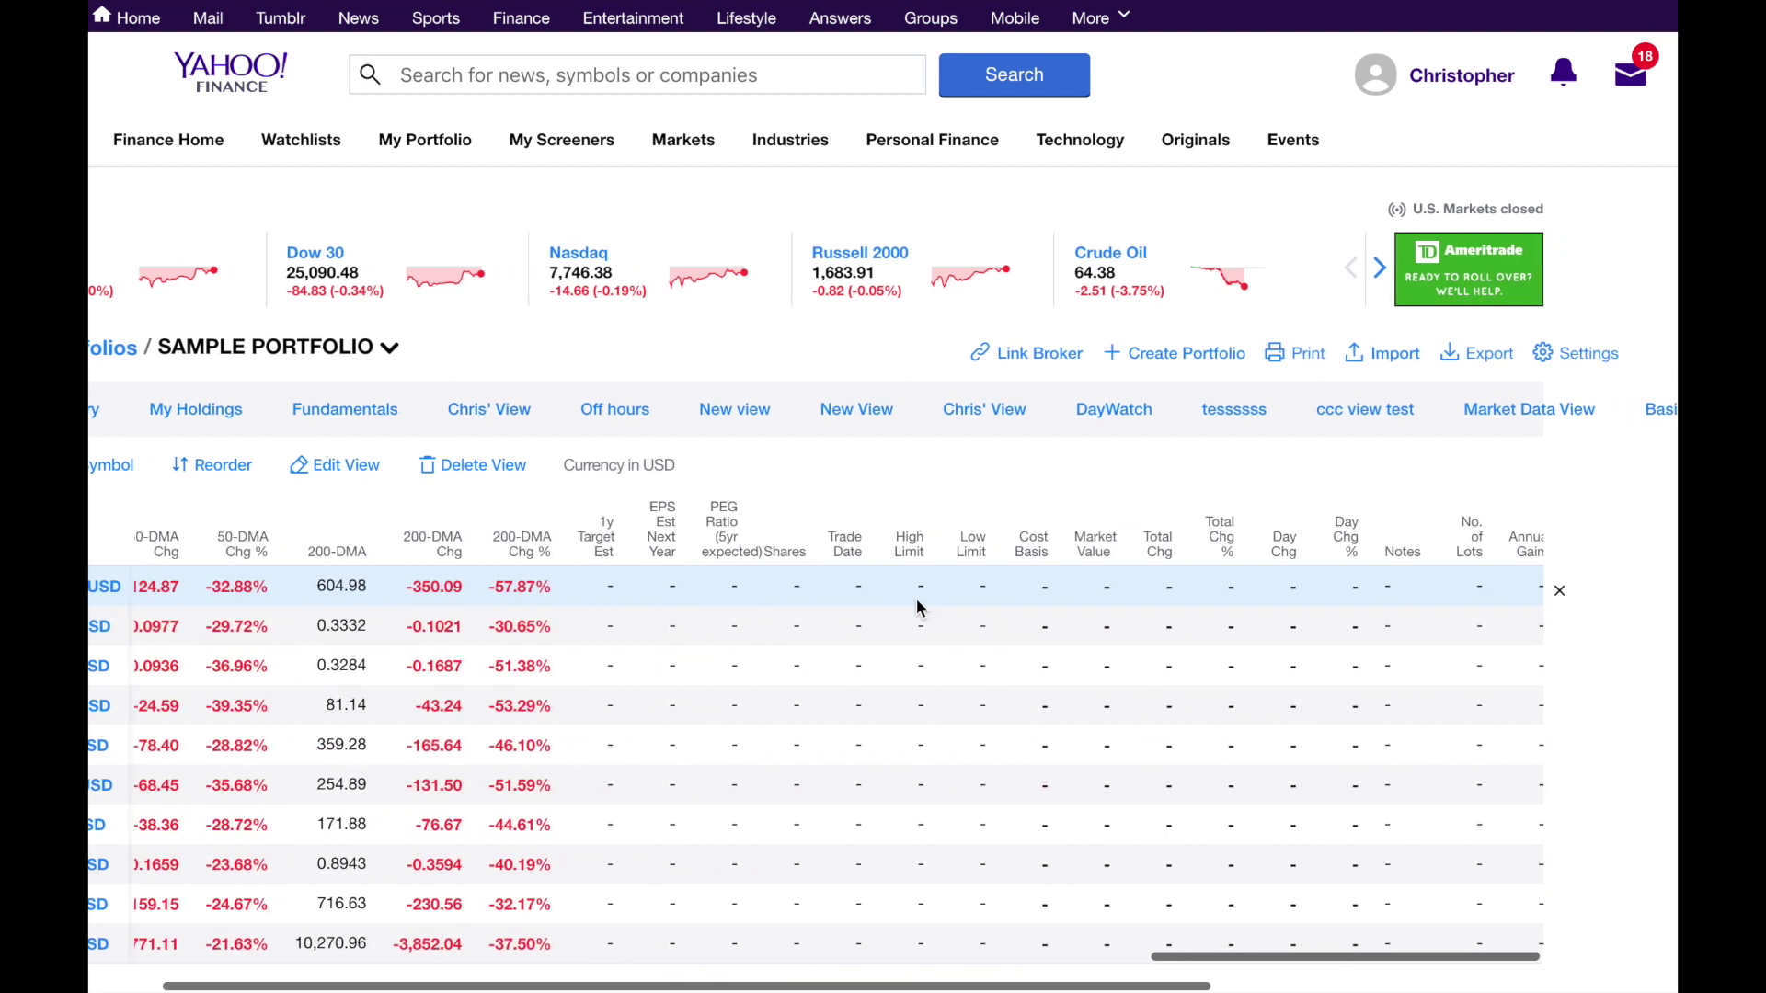
scroll(920, 609, left, 10)
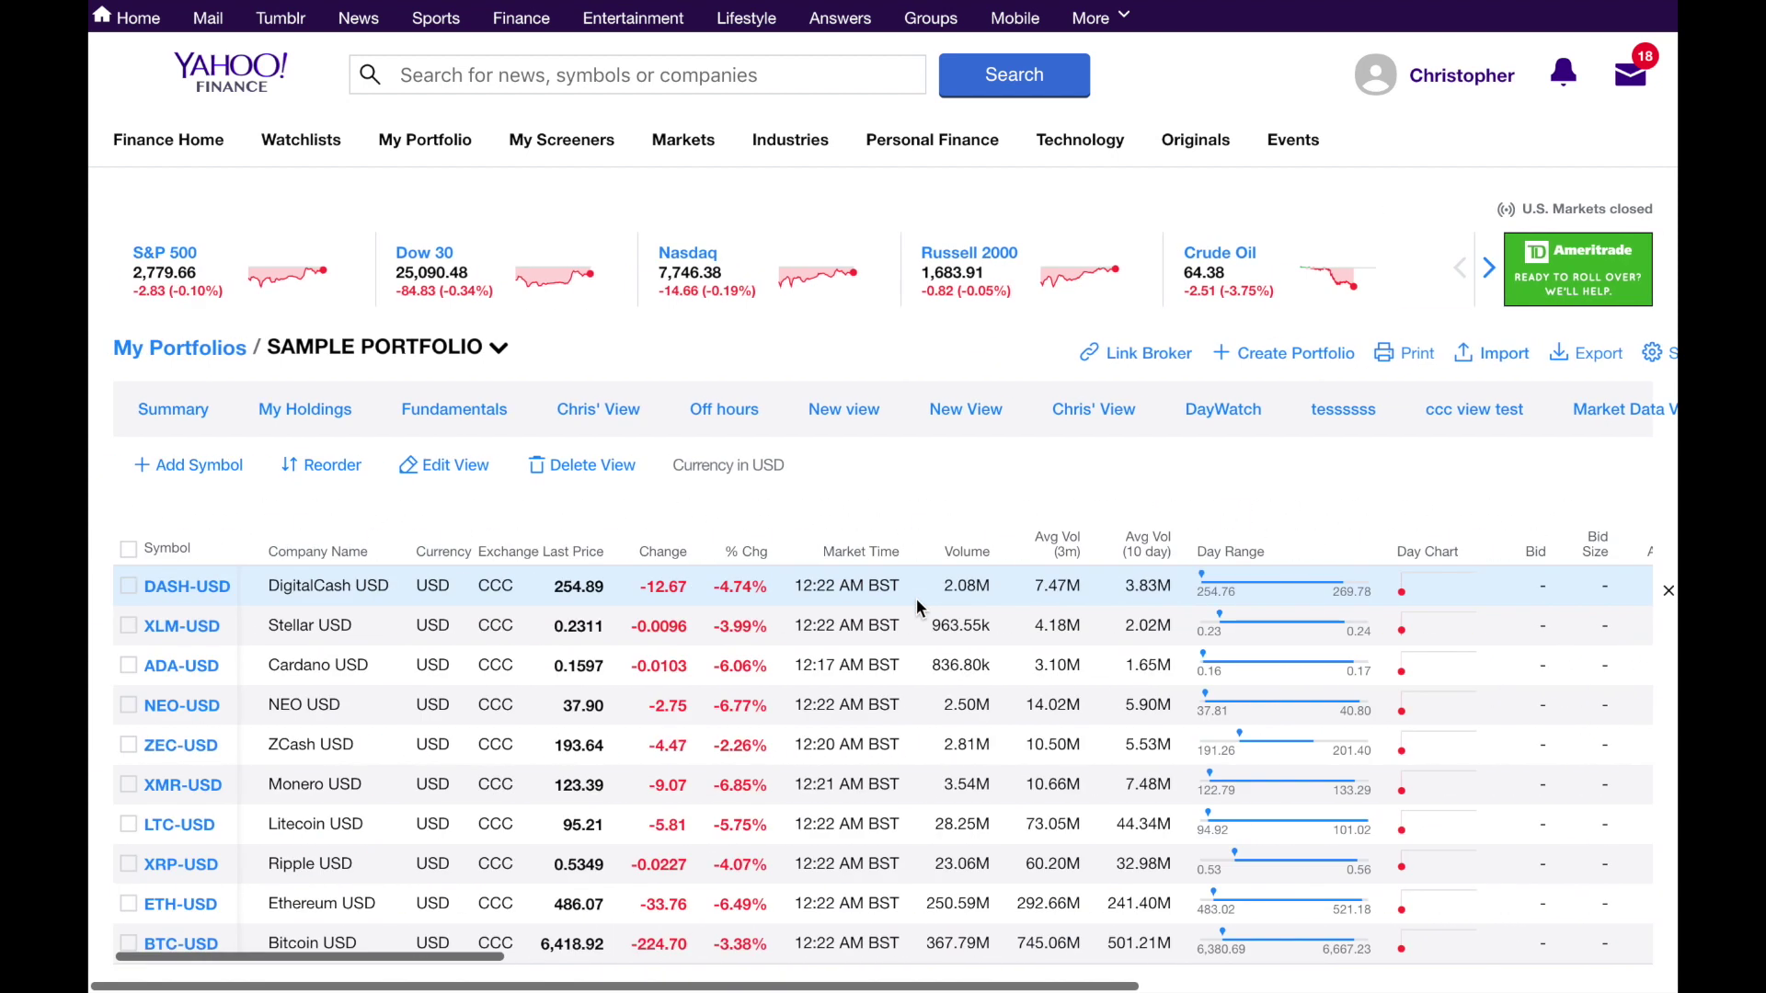
click(149, 553)
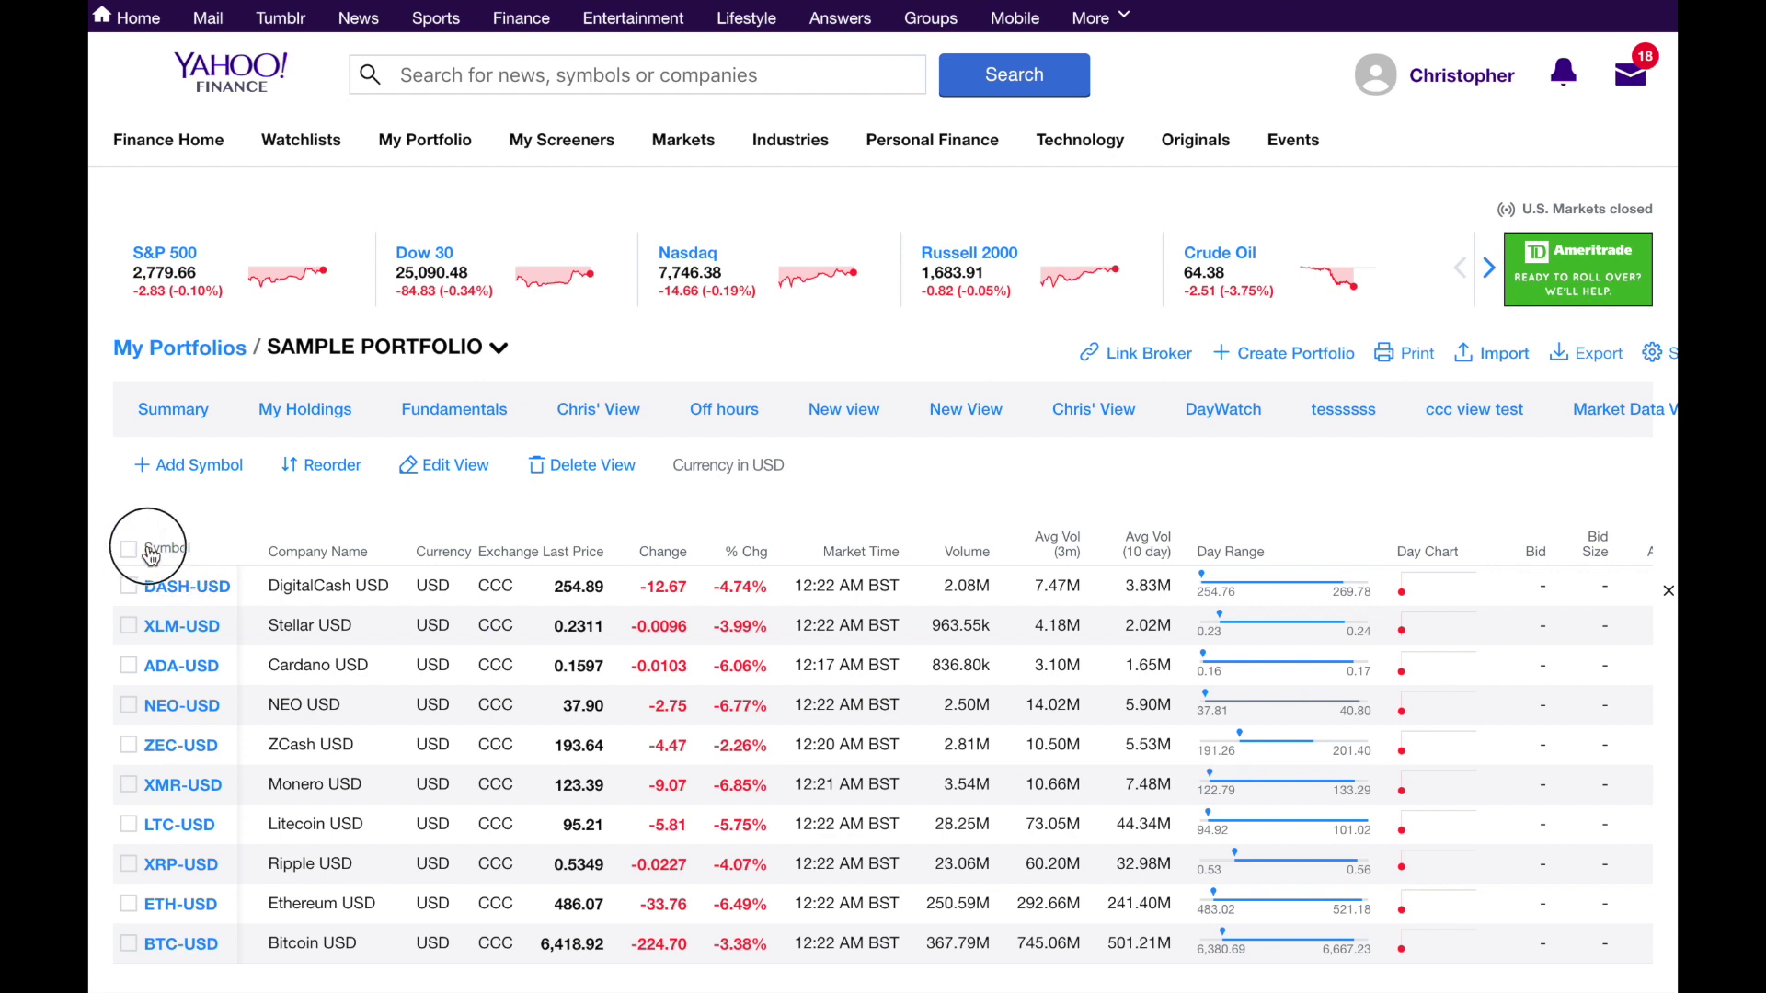
drag(150, 555, 104, 769)
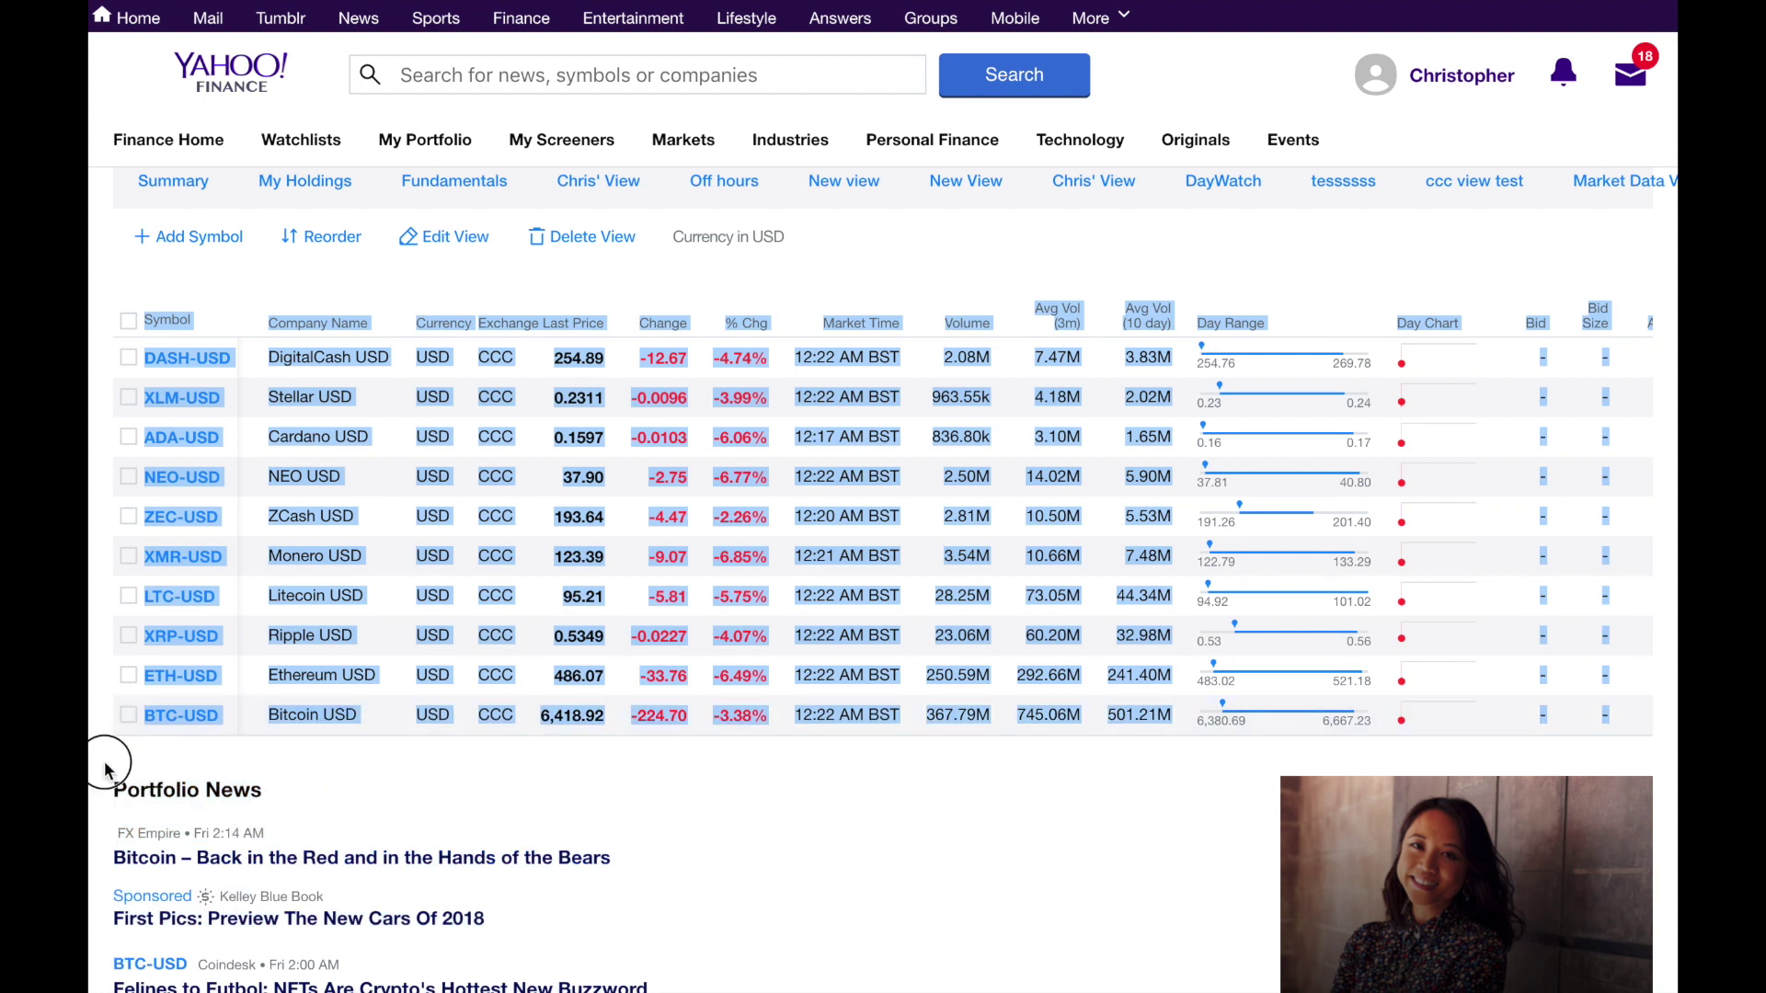
right_click(833, 719)
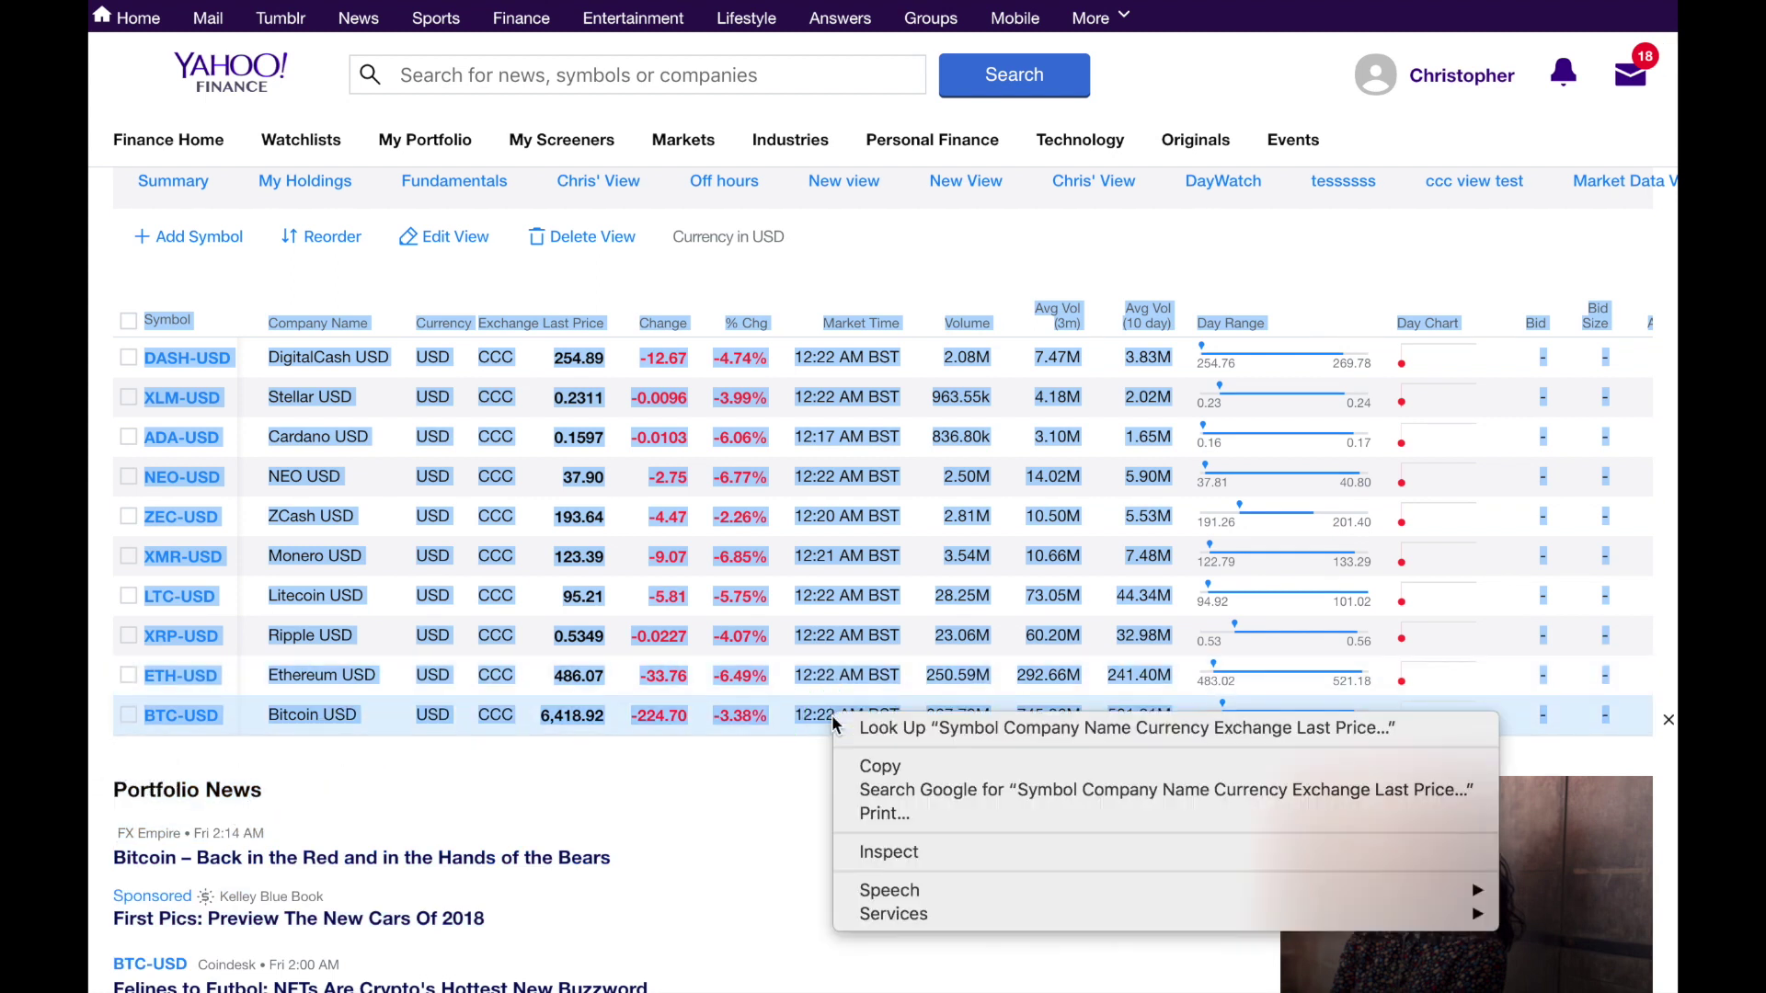
click(864, 767)
Paste the copied portfolio table over the sample data at cell A206 of the Settings sheet.
key(super+Tab)
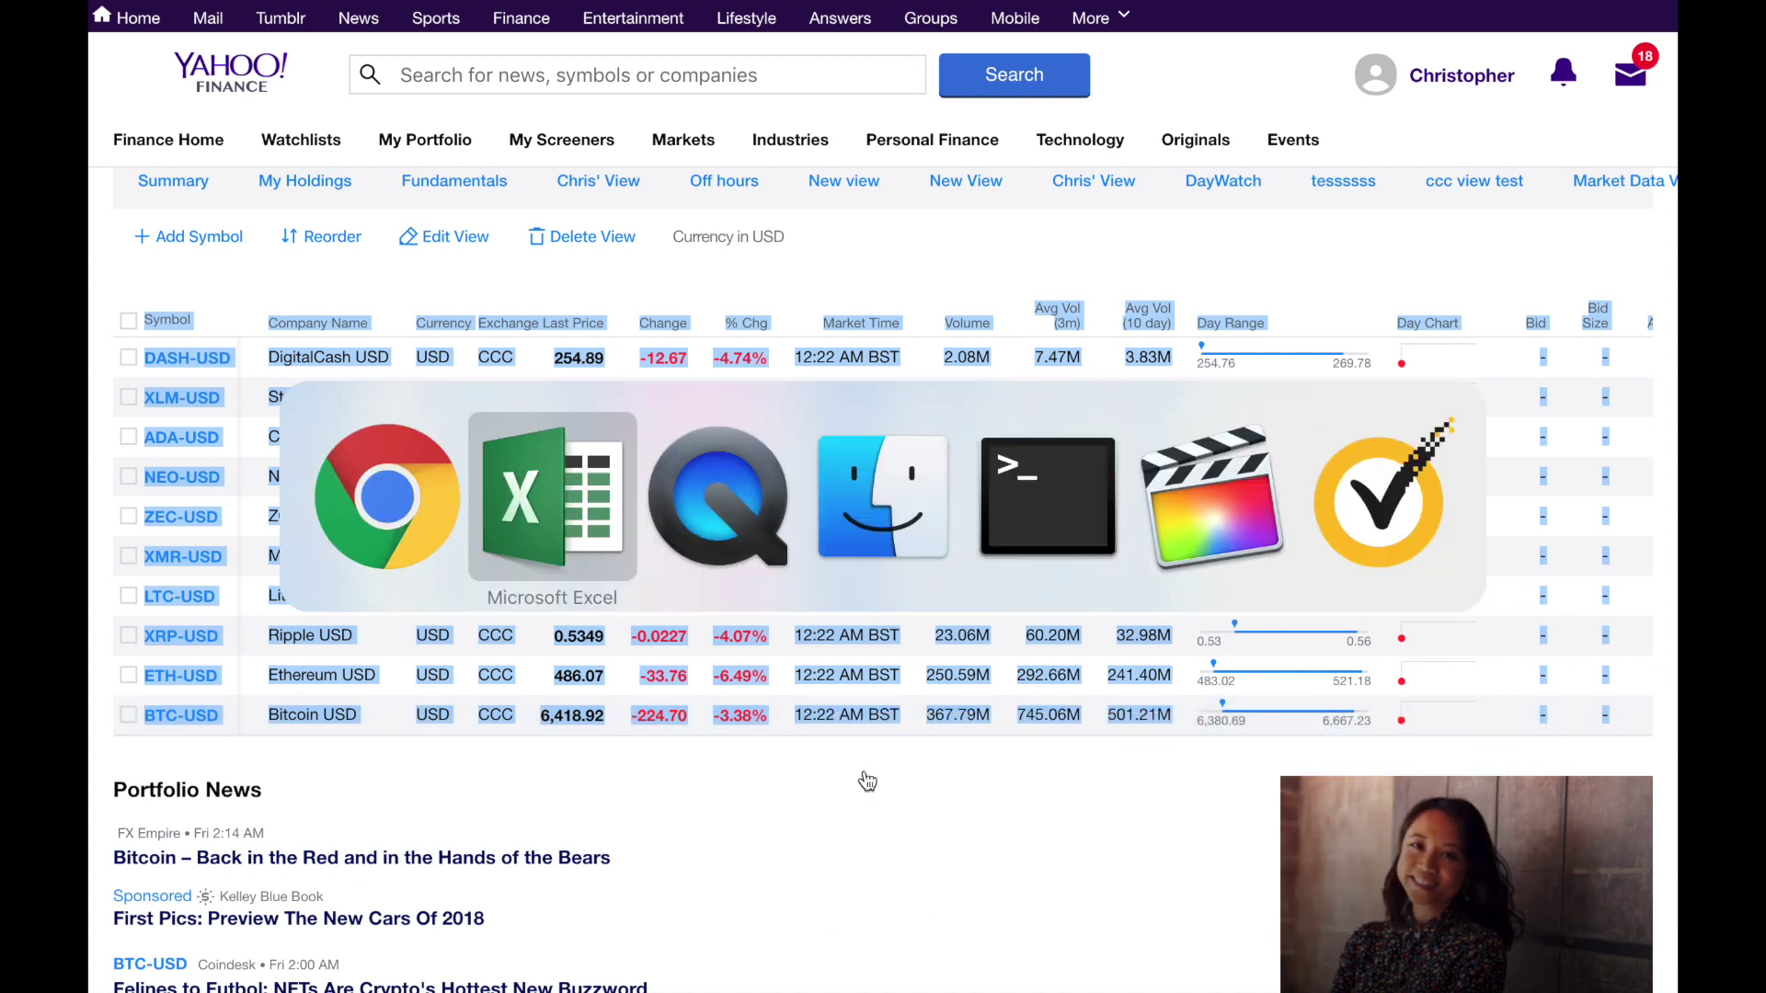
scroll(358, 741, down, 5)
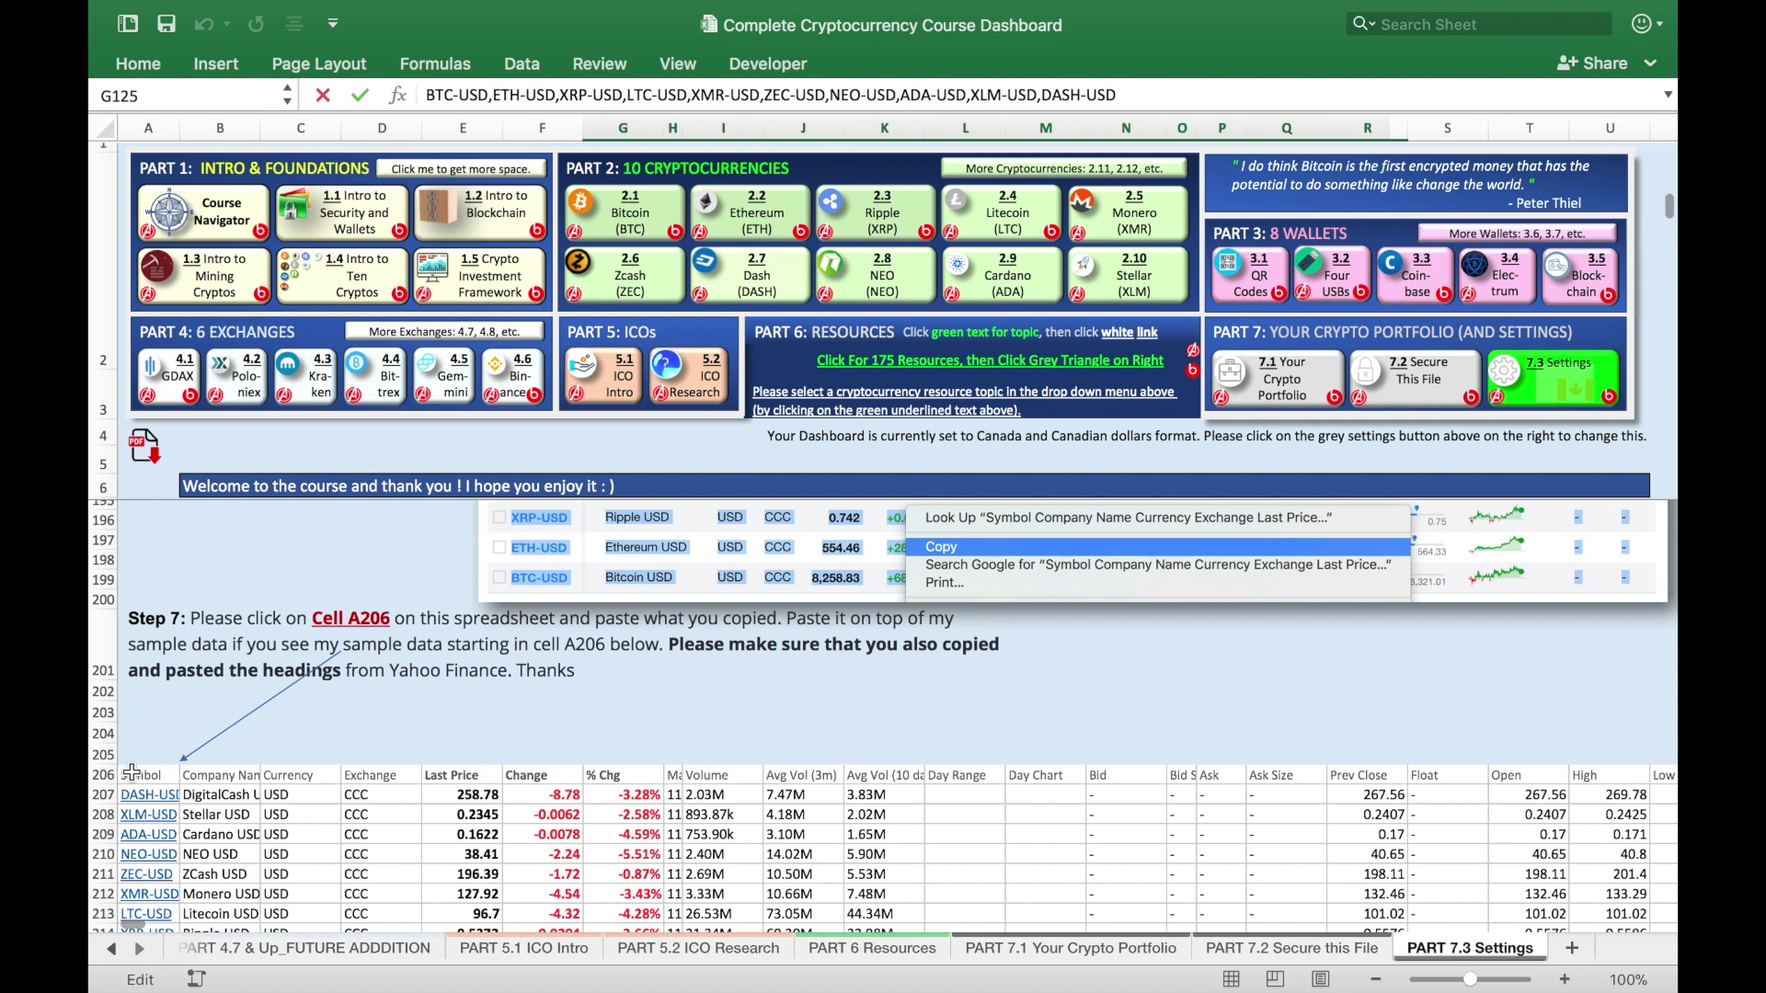
click(132, 772)
click(138, 780)
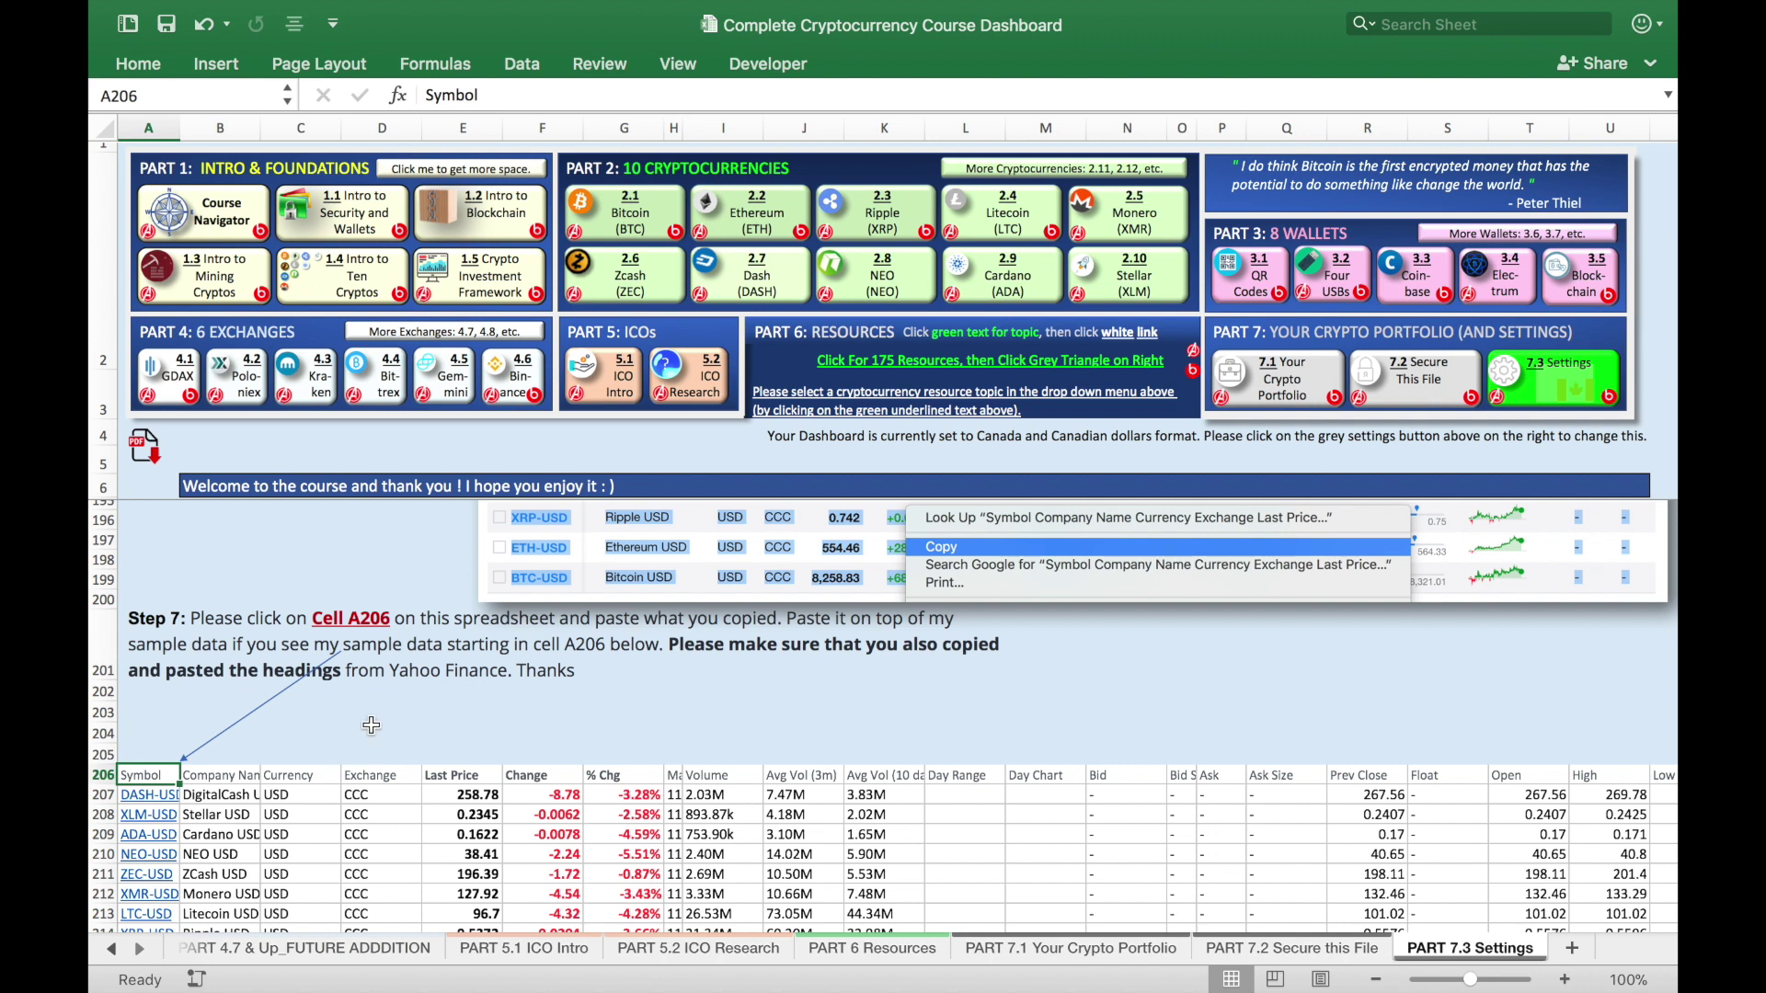
key(super+v)
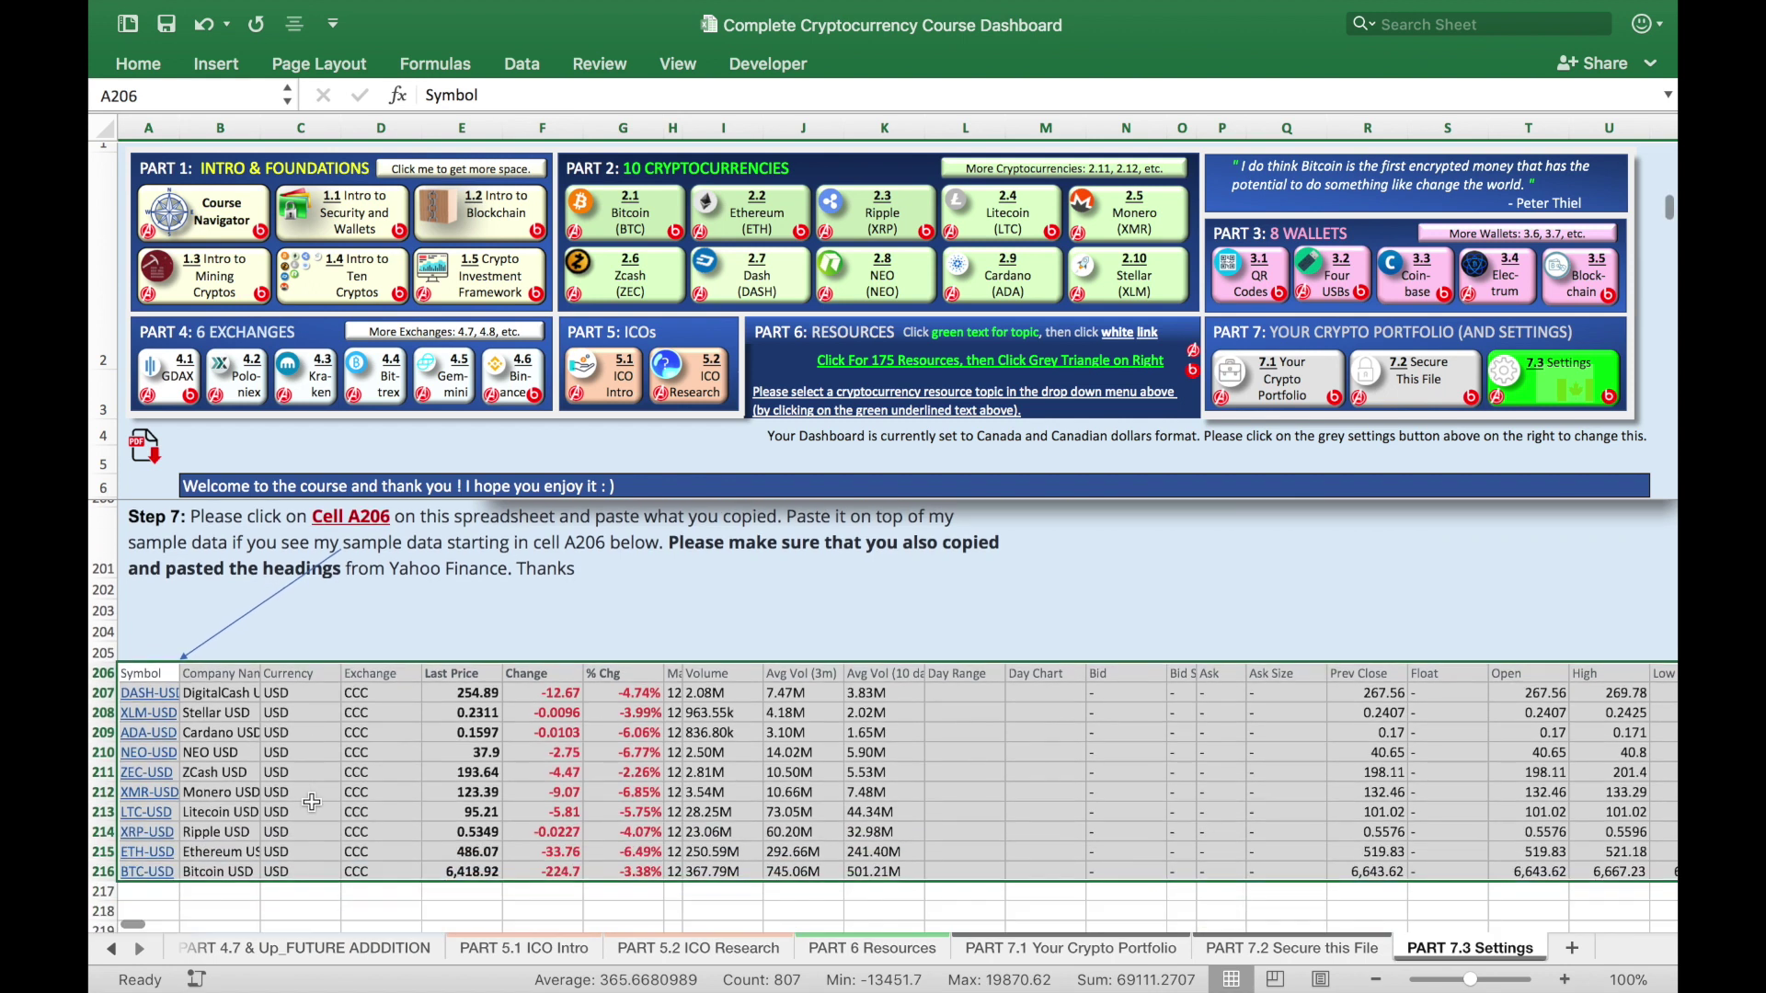
scroll(312, 802, down, 5)
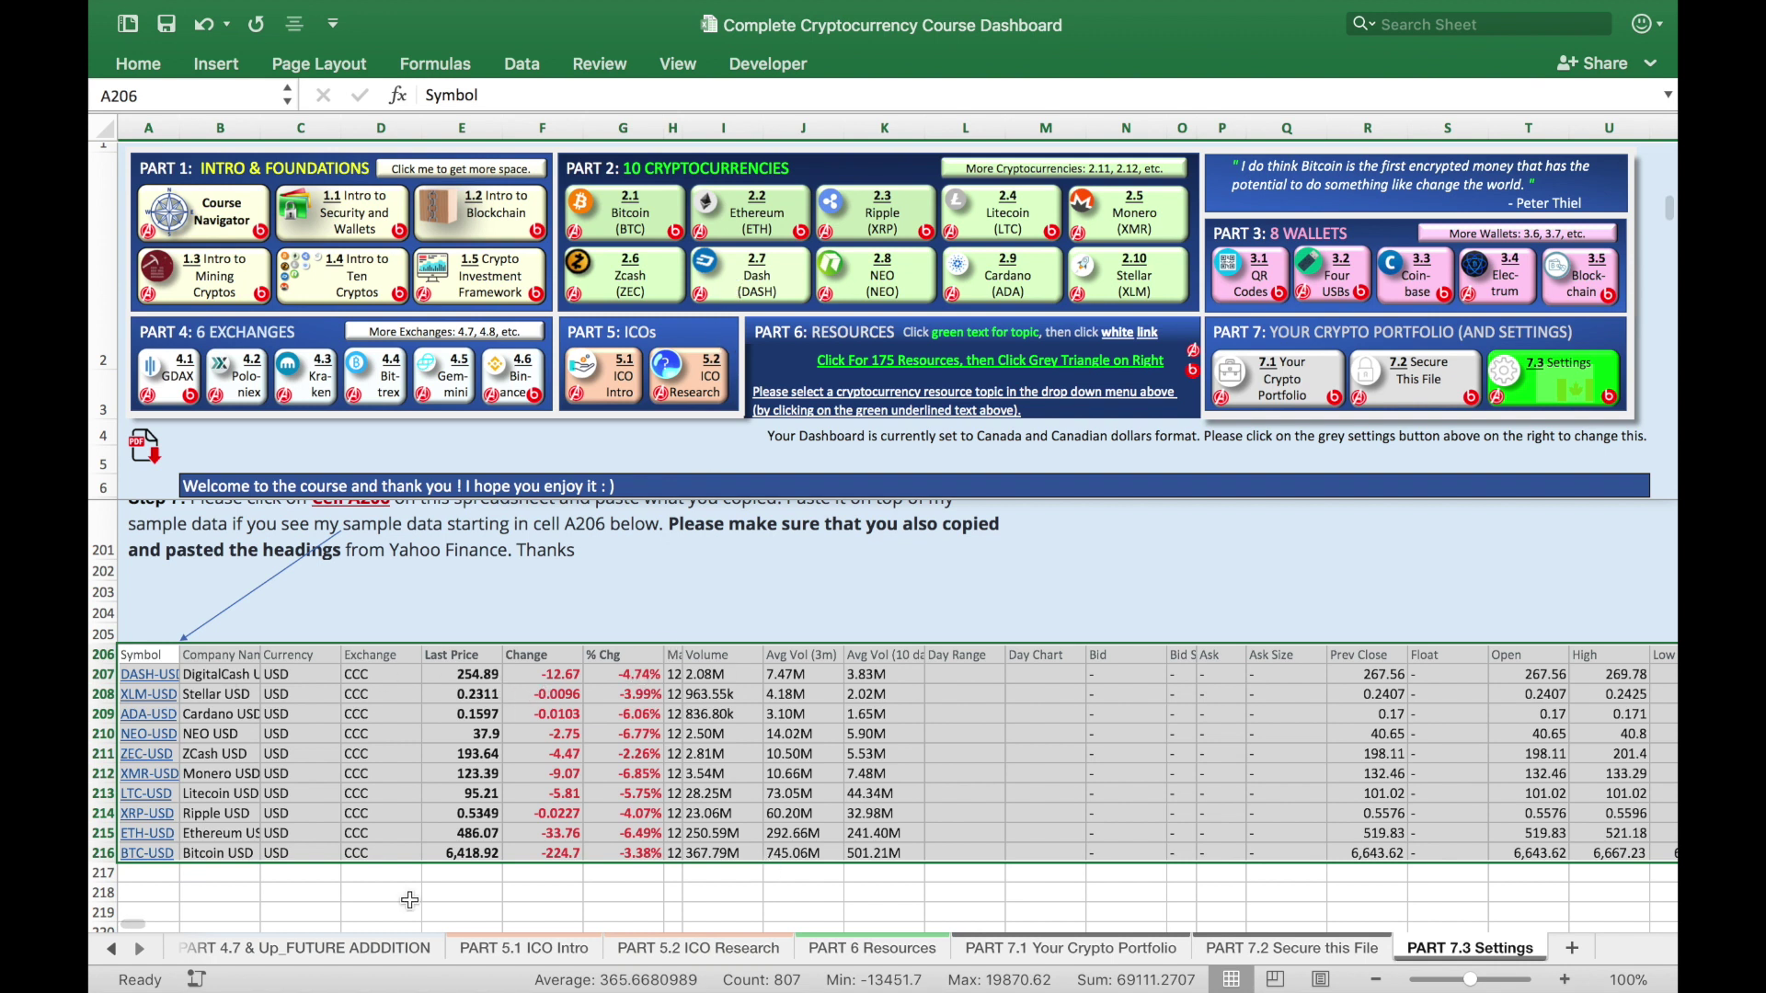
click(632, 219)
Check the Bitcoin sheet's market cap formula in E23, now showing 109.73B.
scroll(627, 602, down, 10)
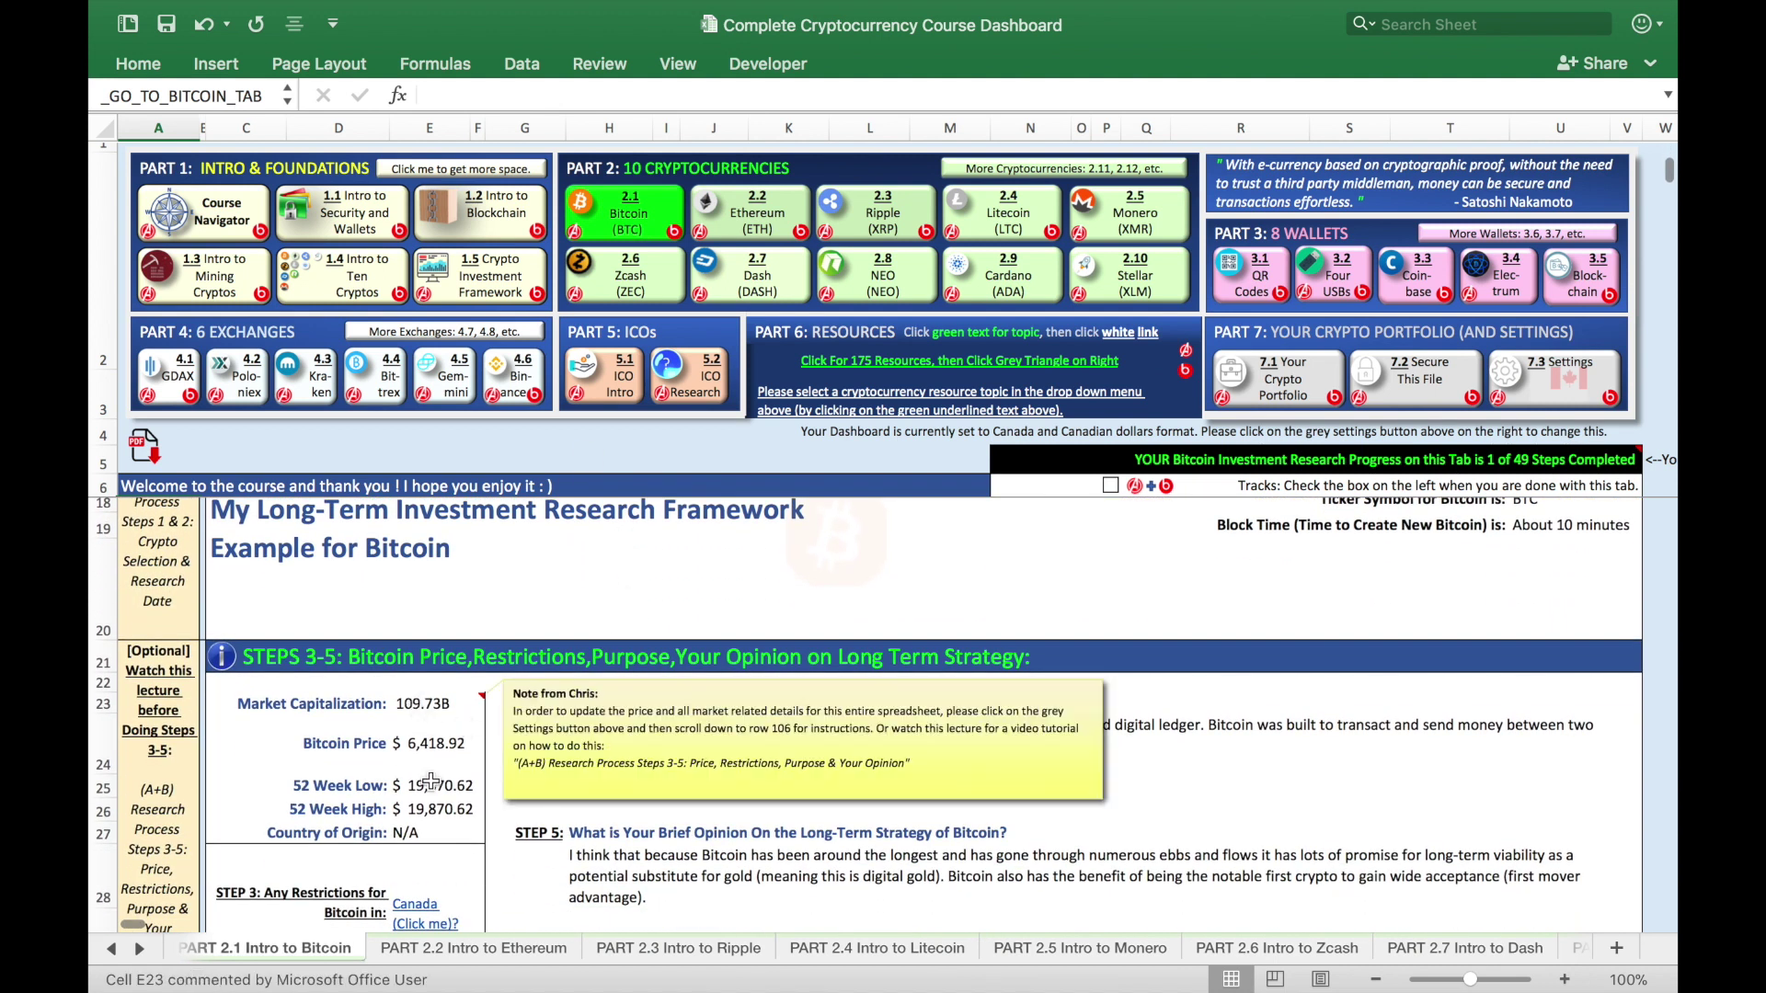
click(434, 702)
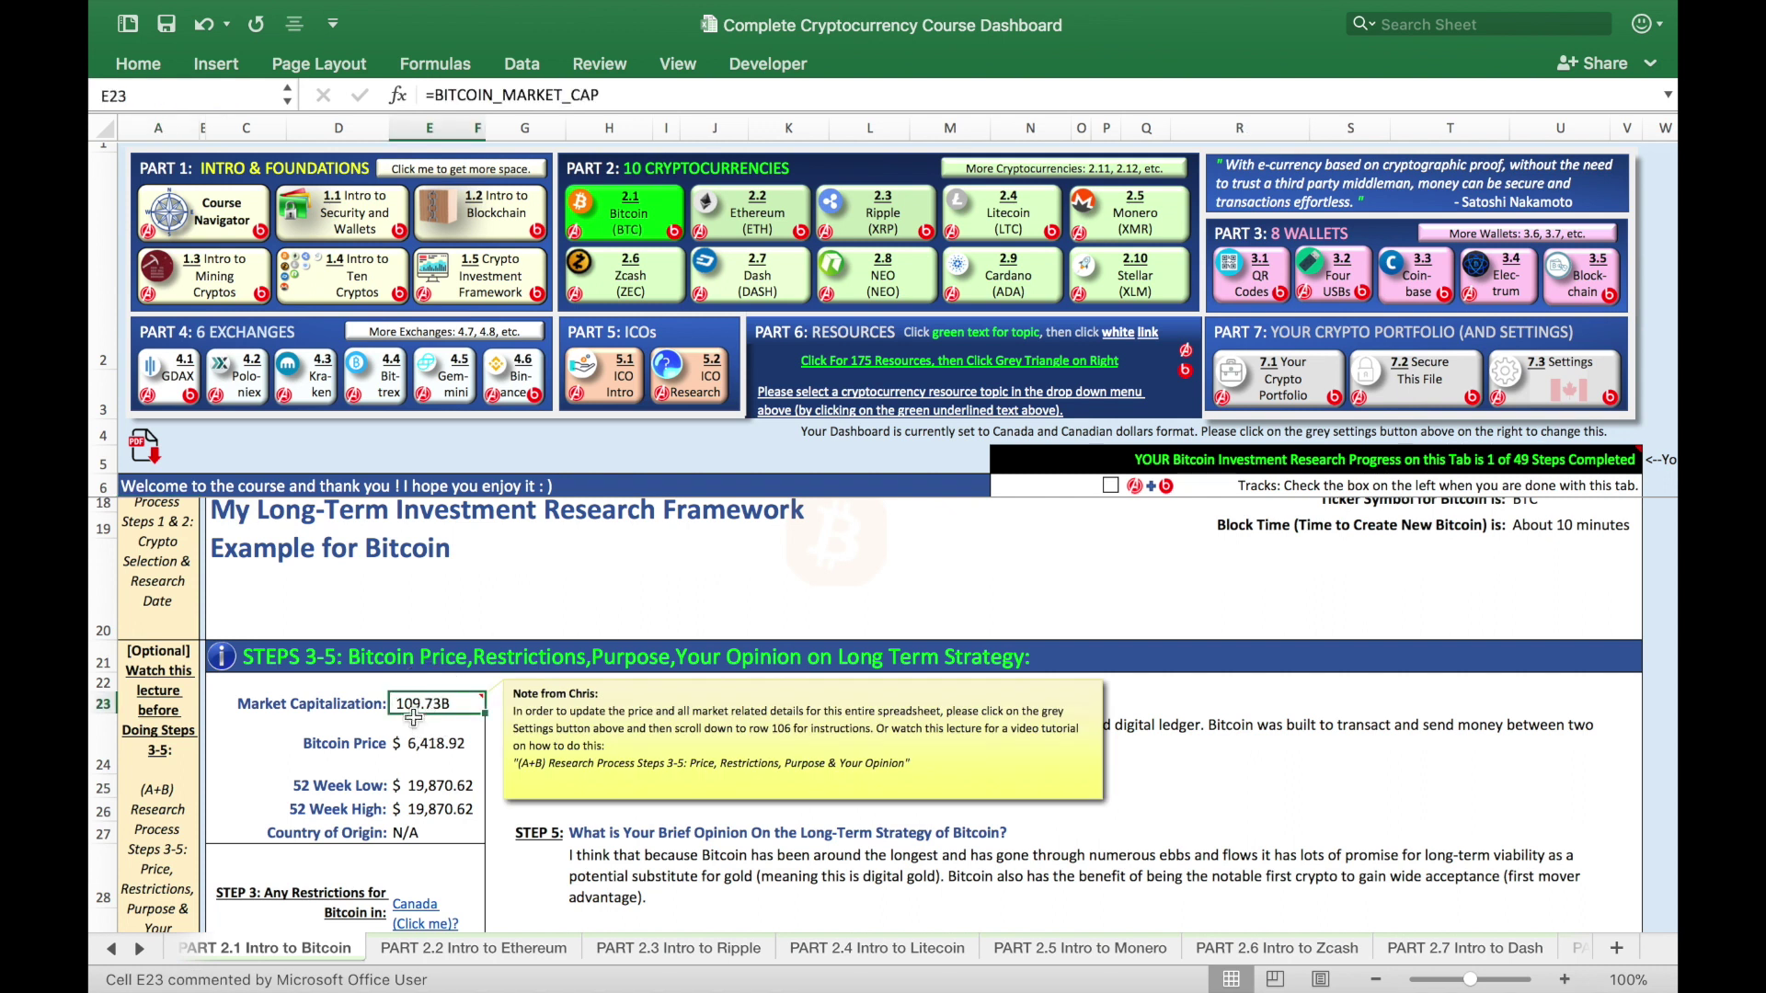
click(1568, 391)
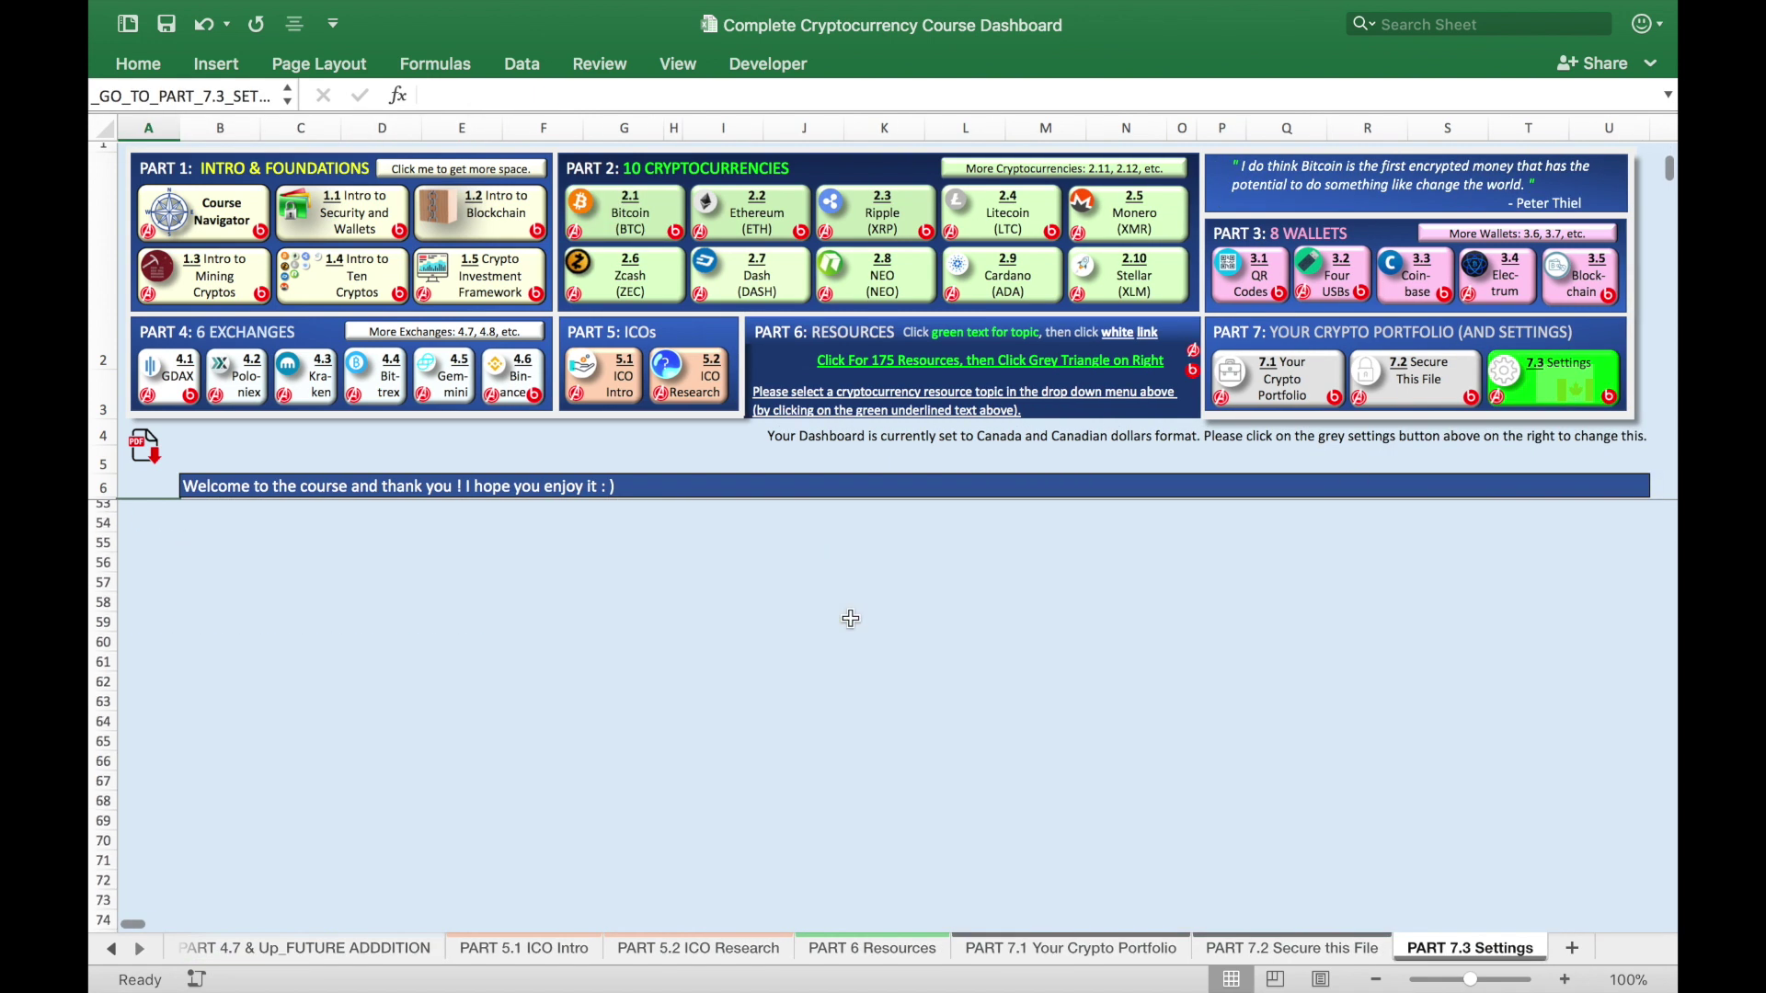
Locate the Bitcoin USD row 216 and its matching 109.73B market cap in cell AX216.
scroll(851, 618, down, 20)
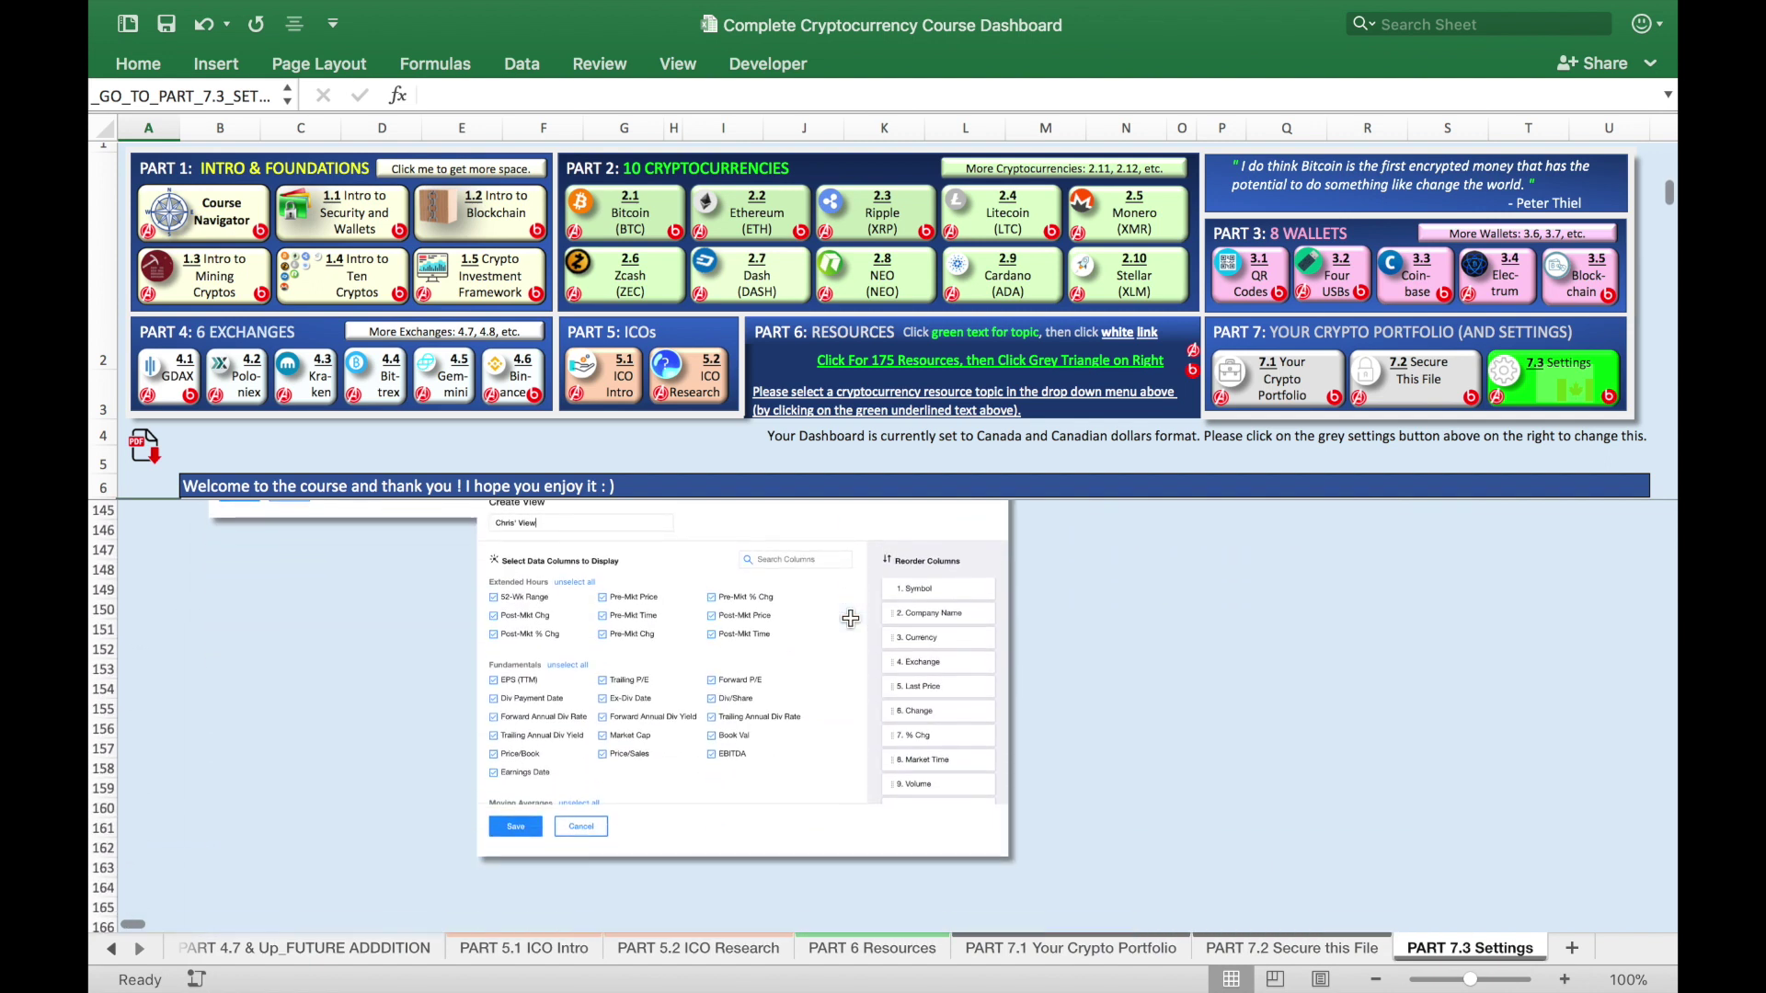
scroll(851, 618, down, 15)
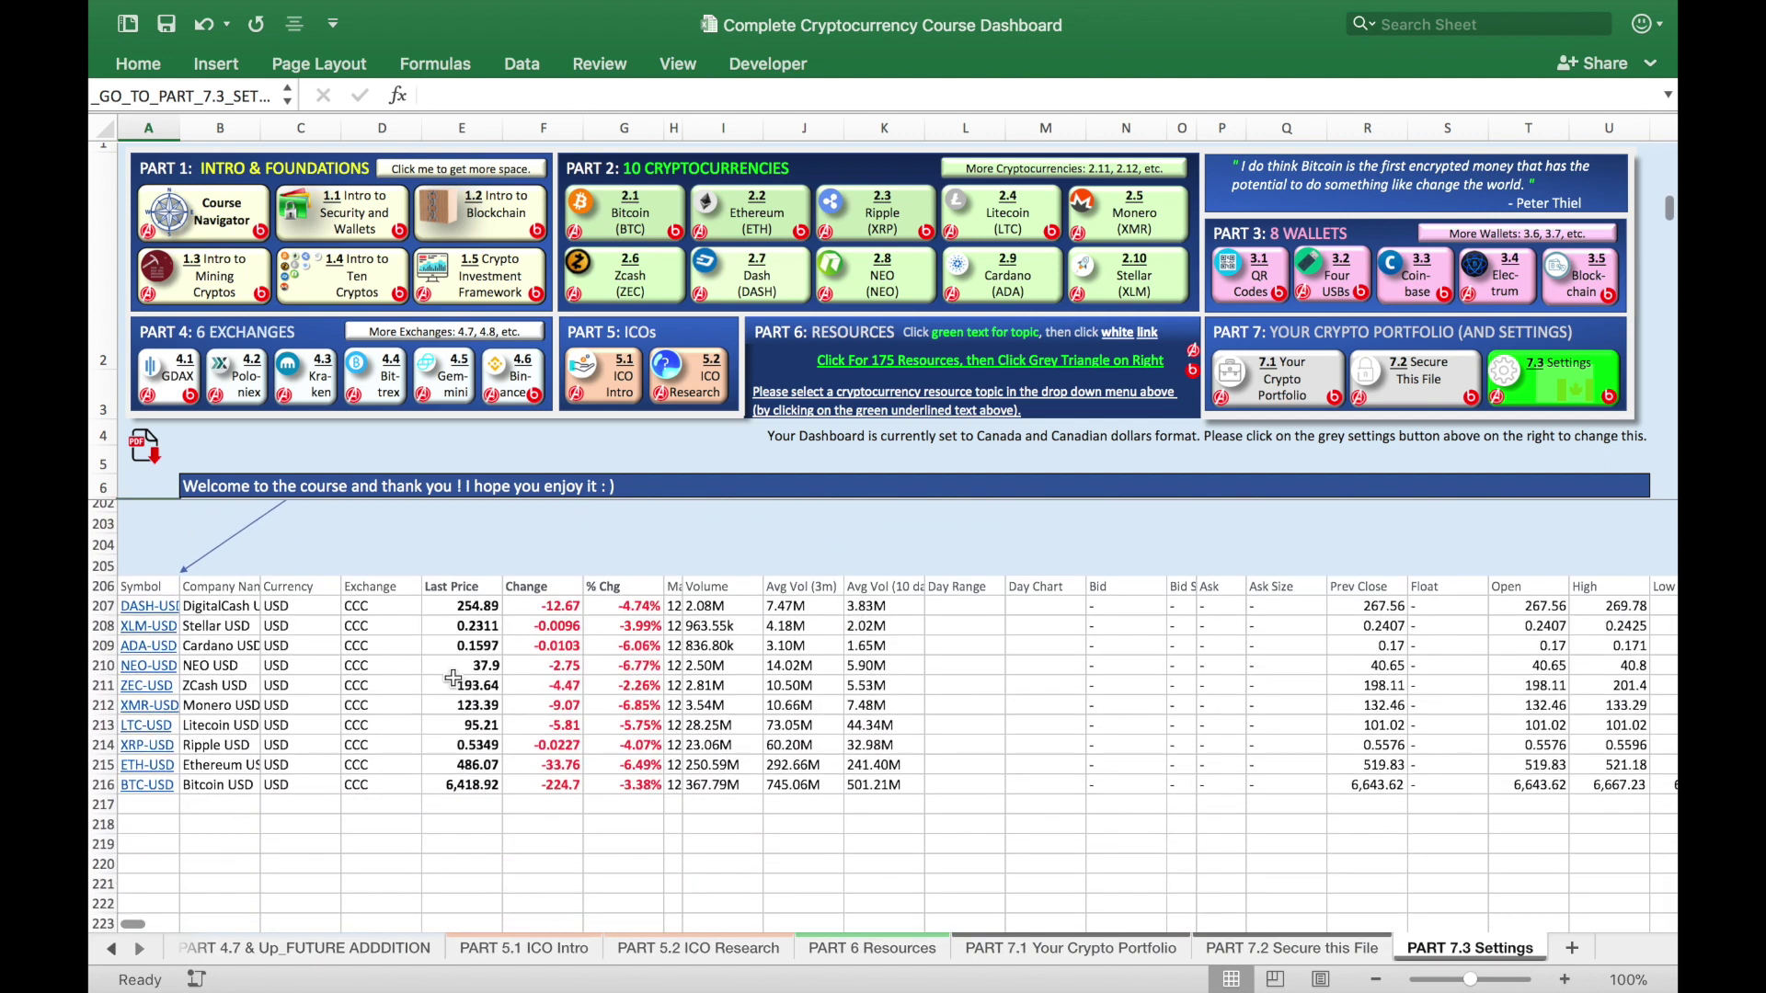
click(219, 783)
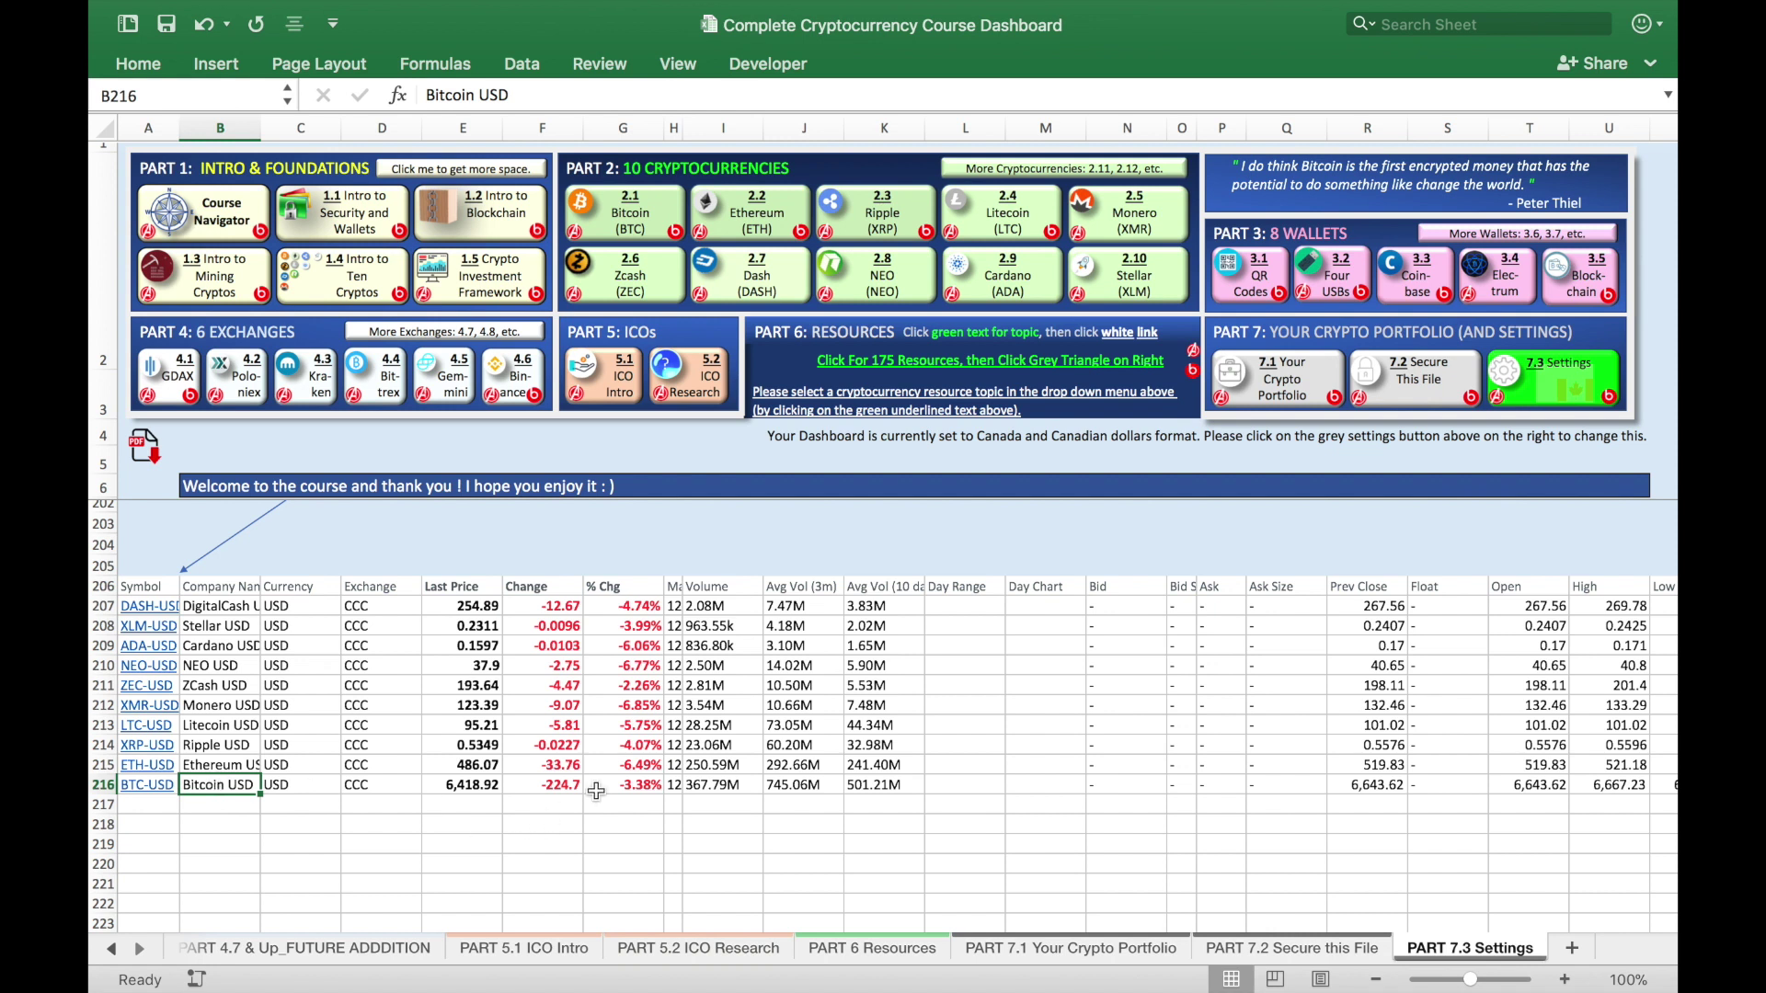
scroll(777, 799, right, 15)
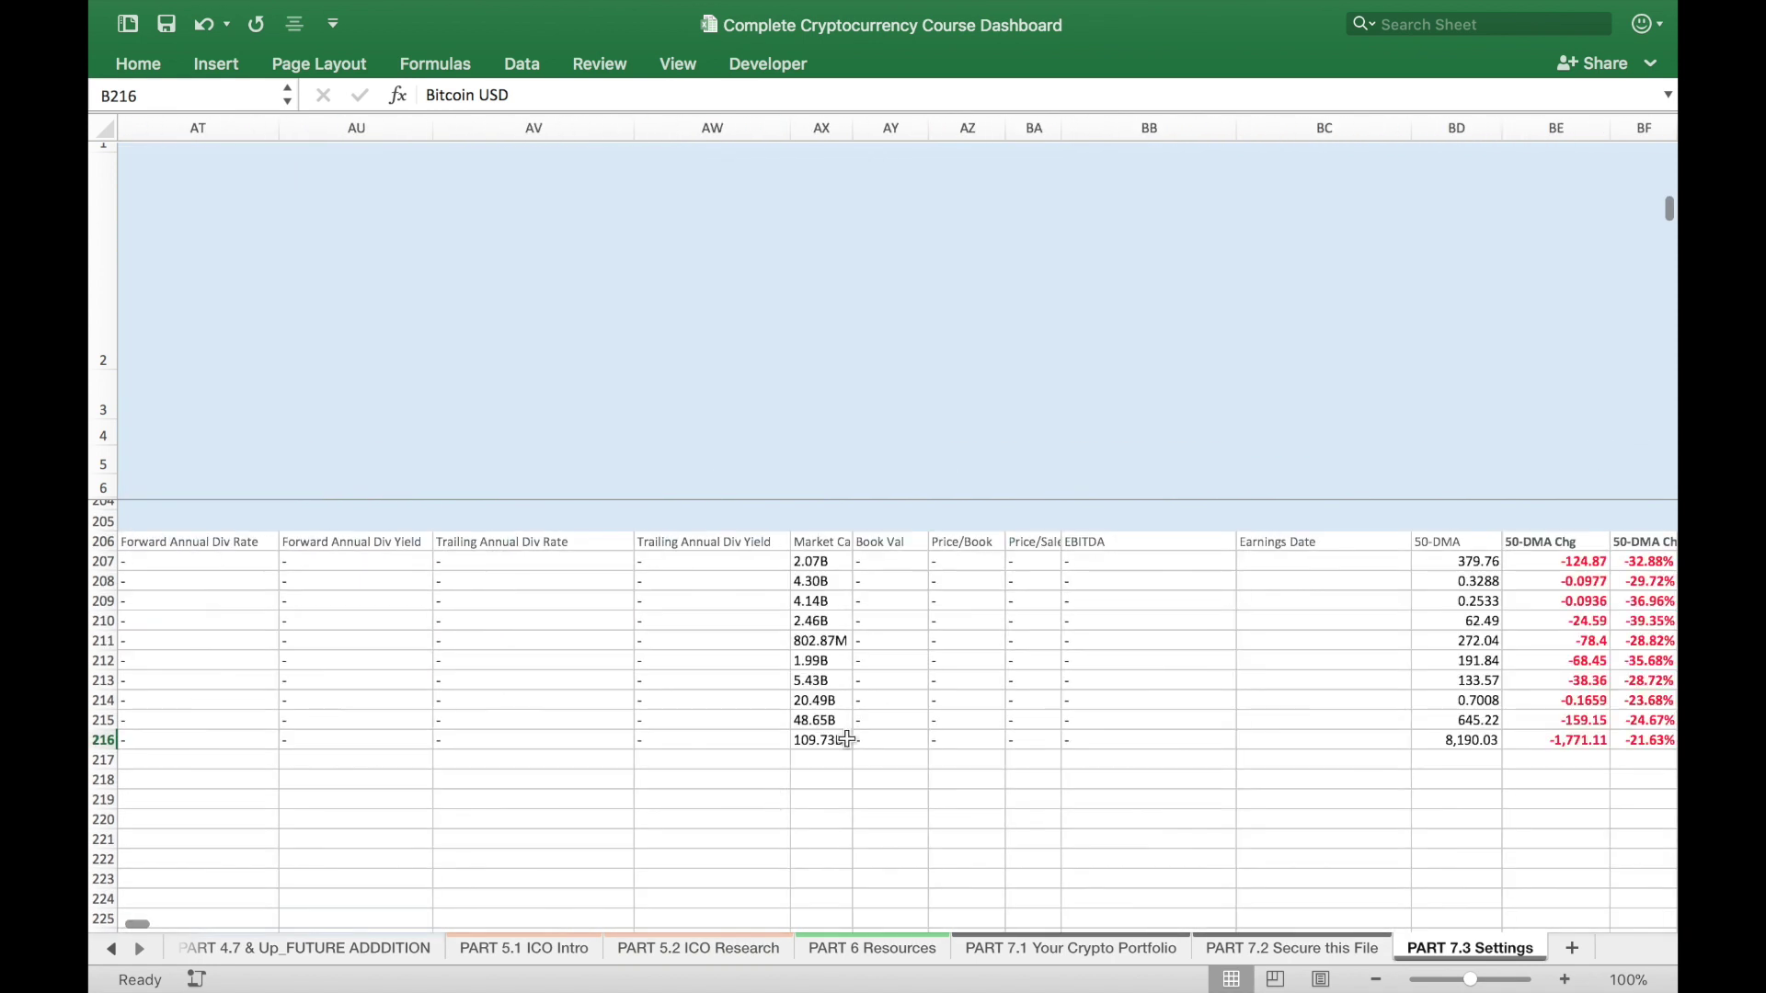
click(848, 738)
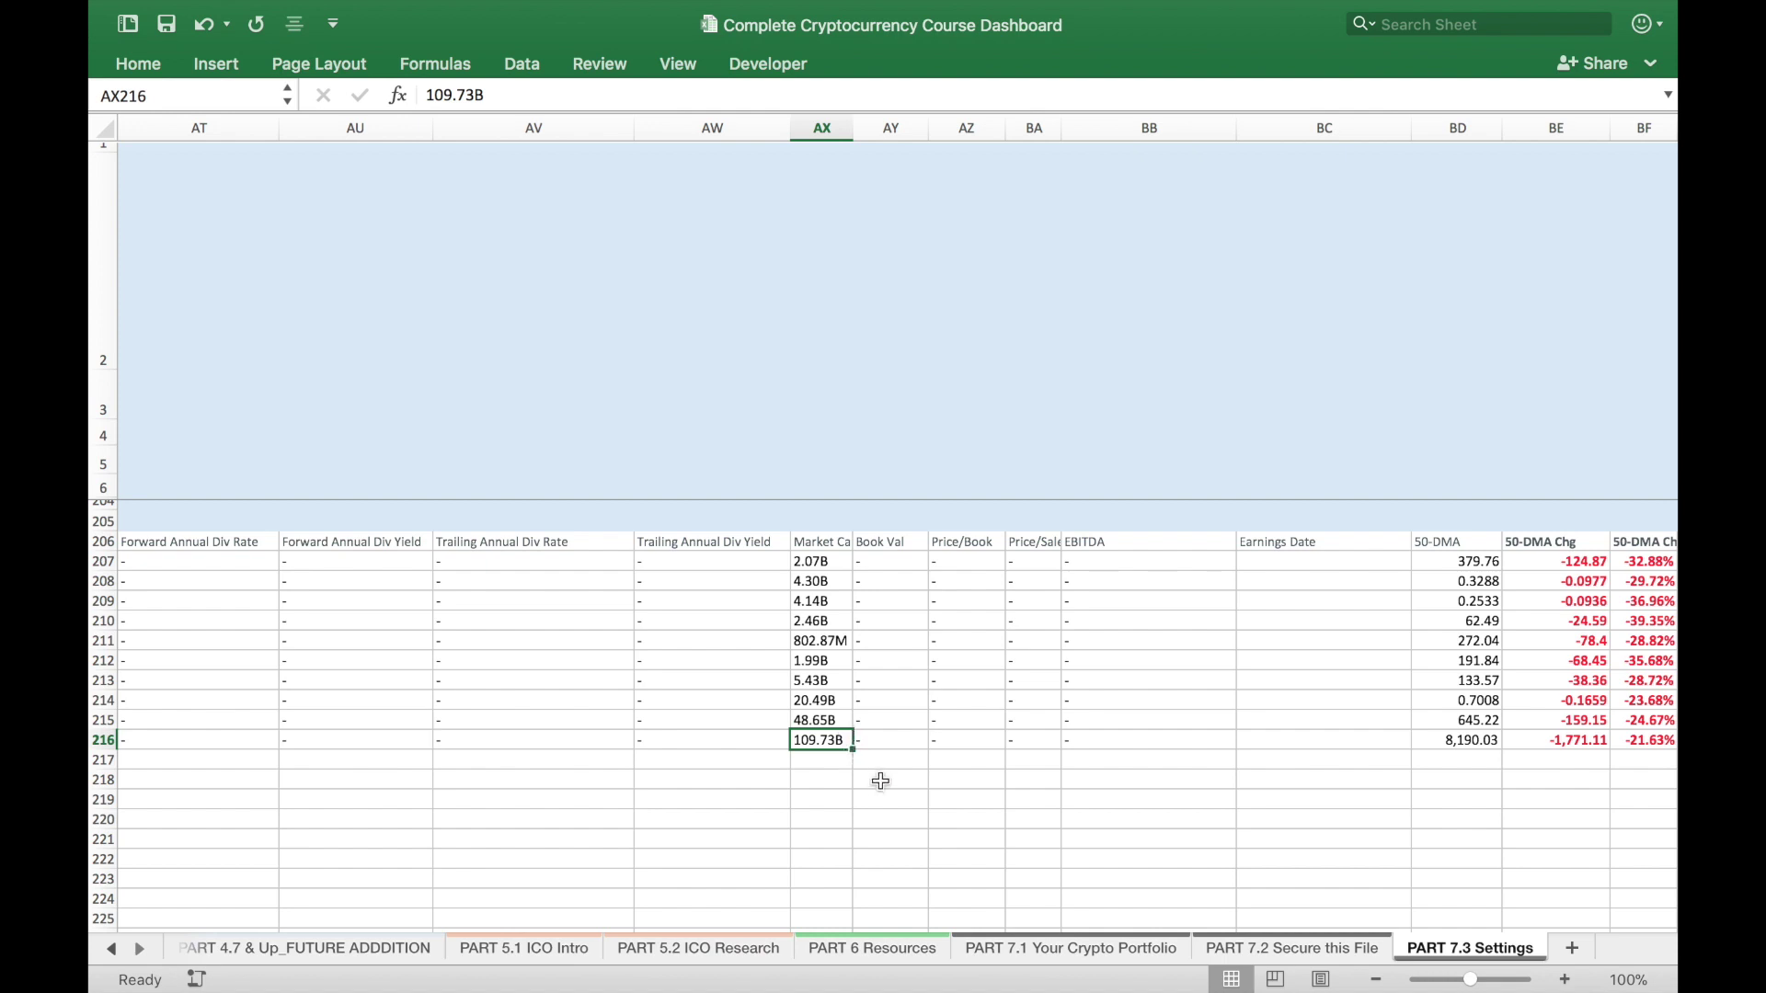
scroll(827, 763, left, 15)
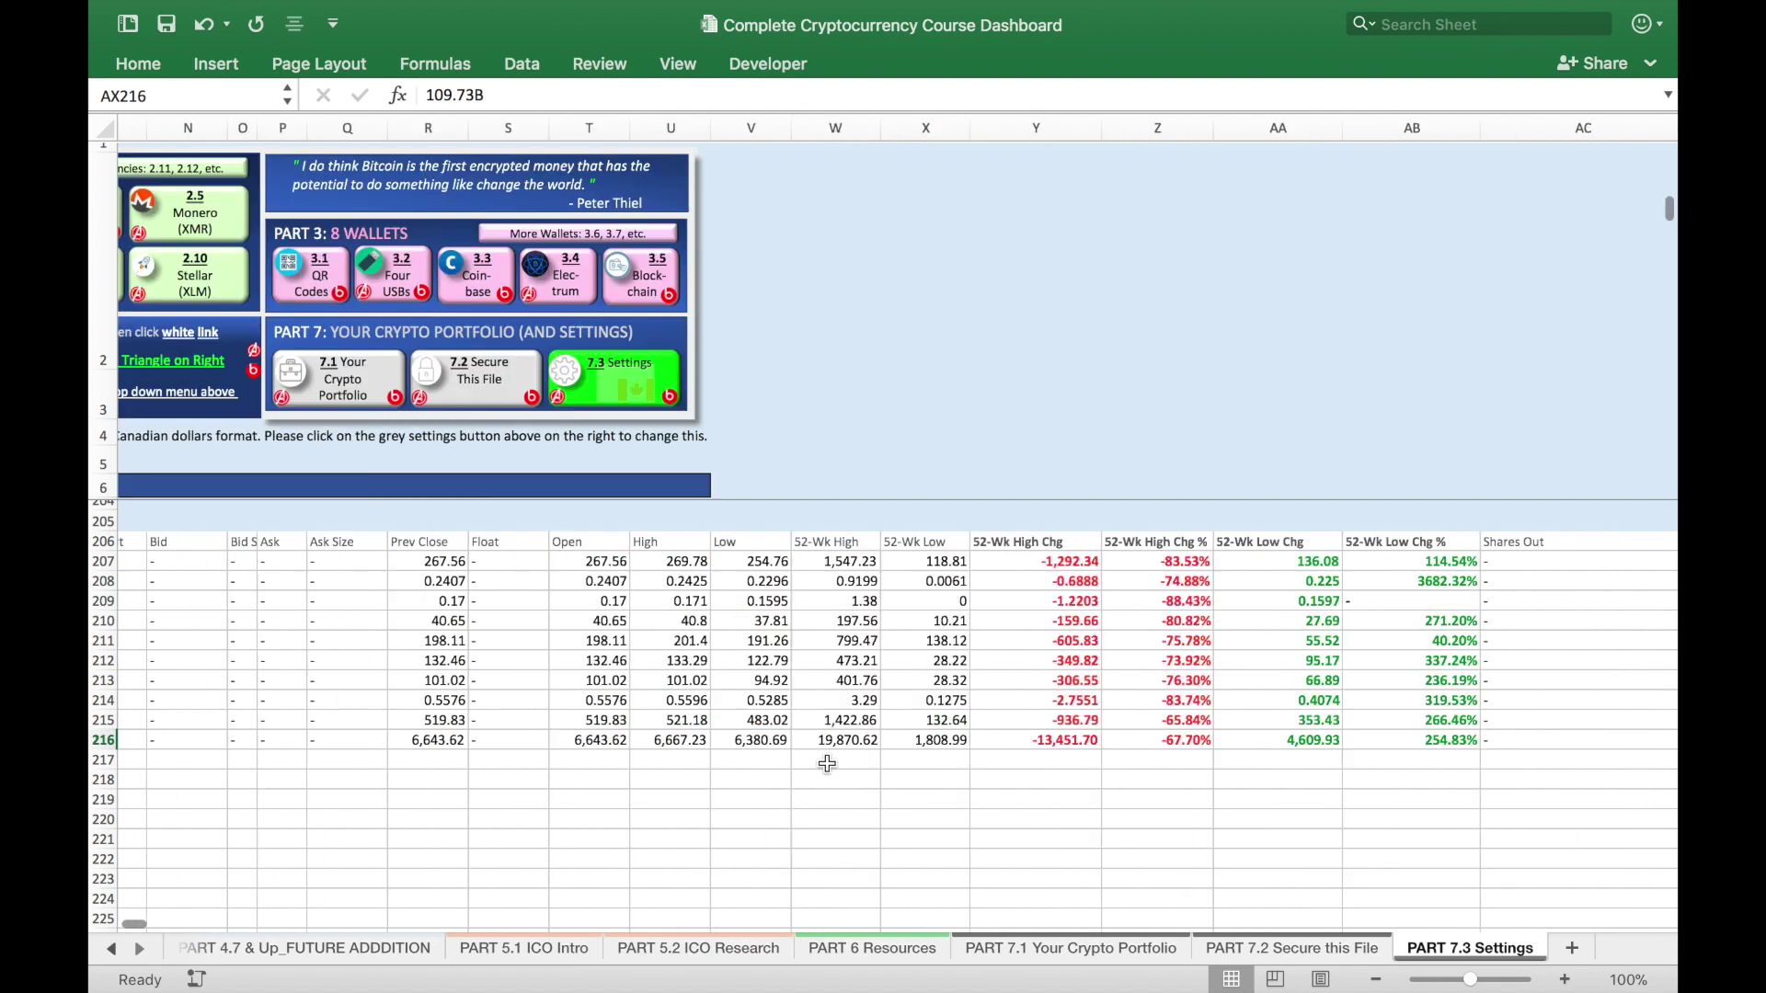
scroll(828, 763, up, 20)
click(1286, 382)
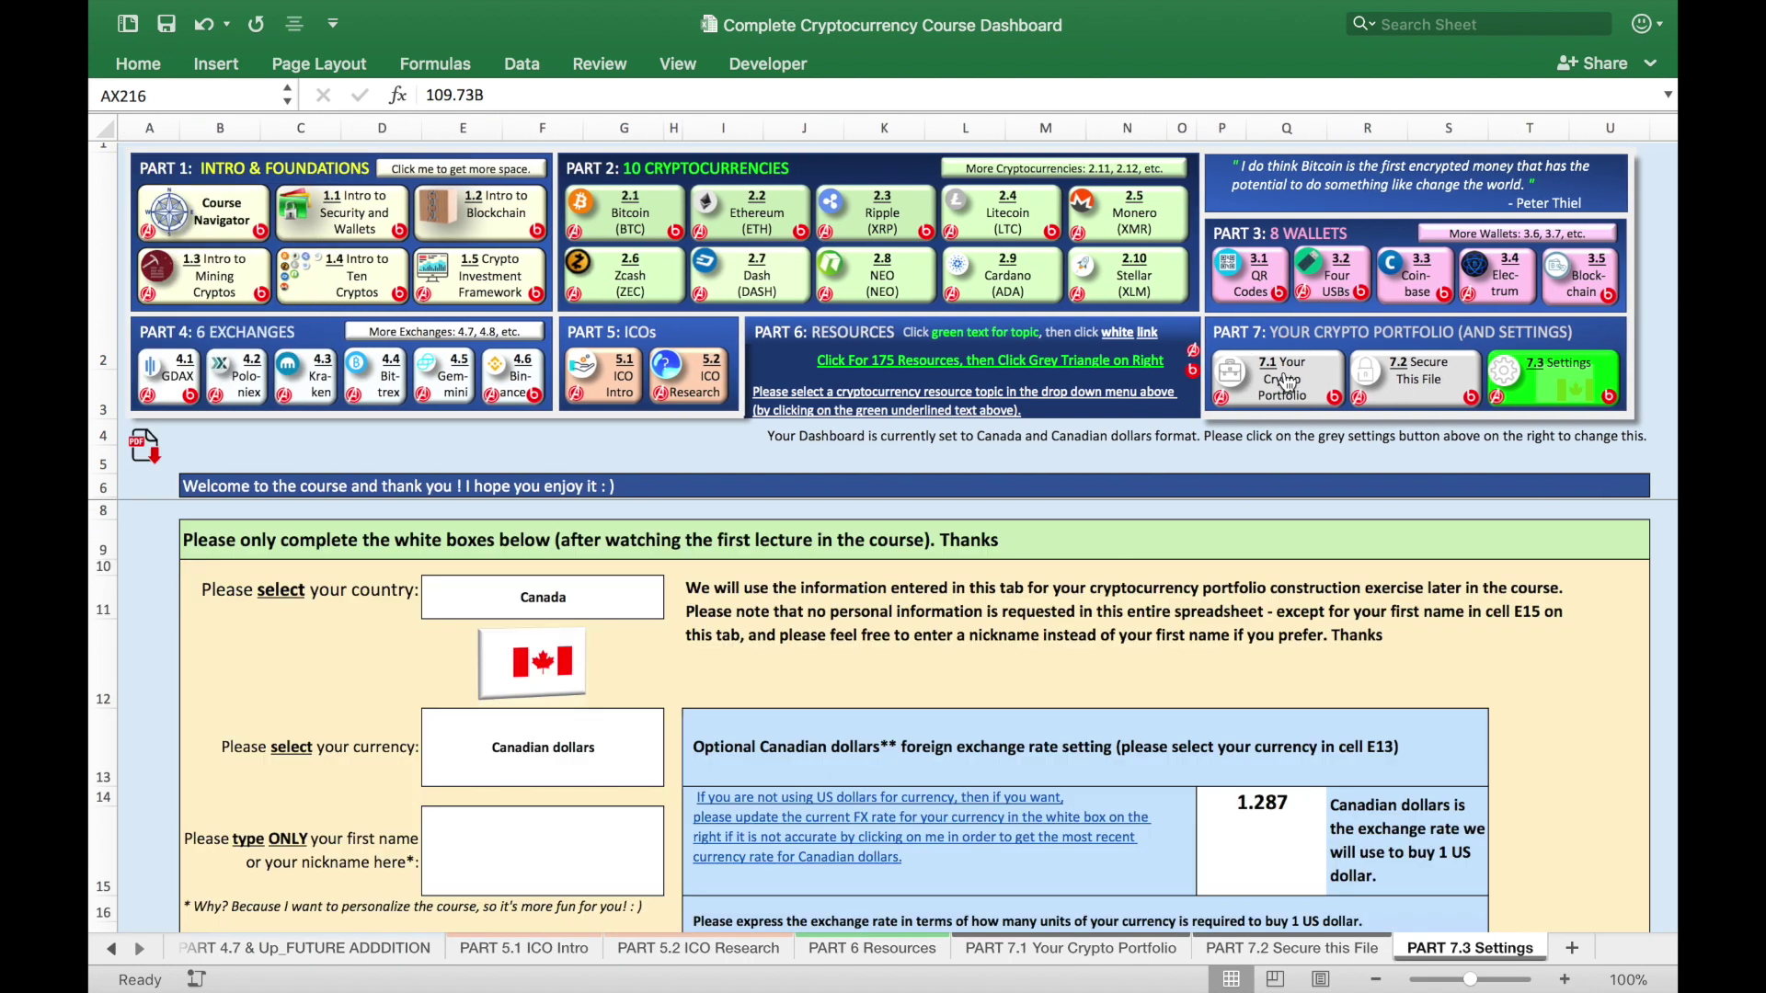
Scroll through Sections A to D of the portfolio sheet, now totalling 3,571 CAD.
scroll(924, 703, down, 5)
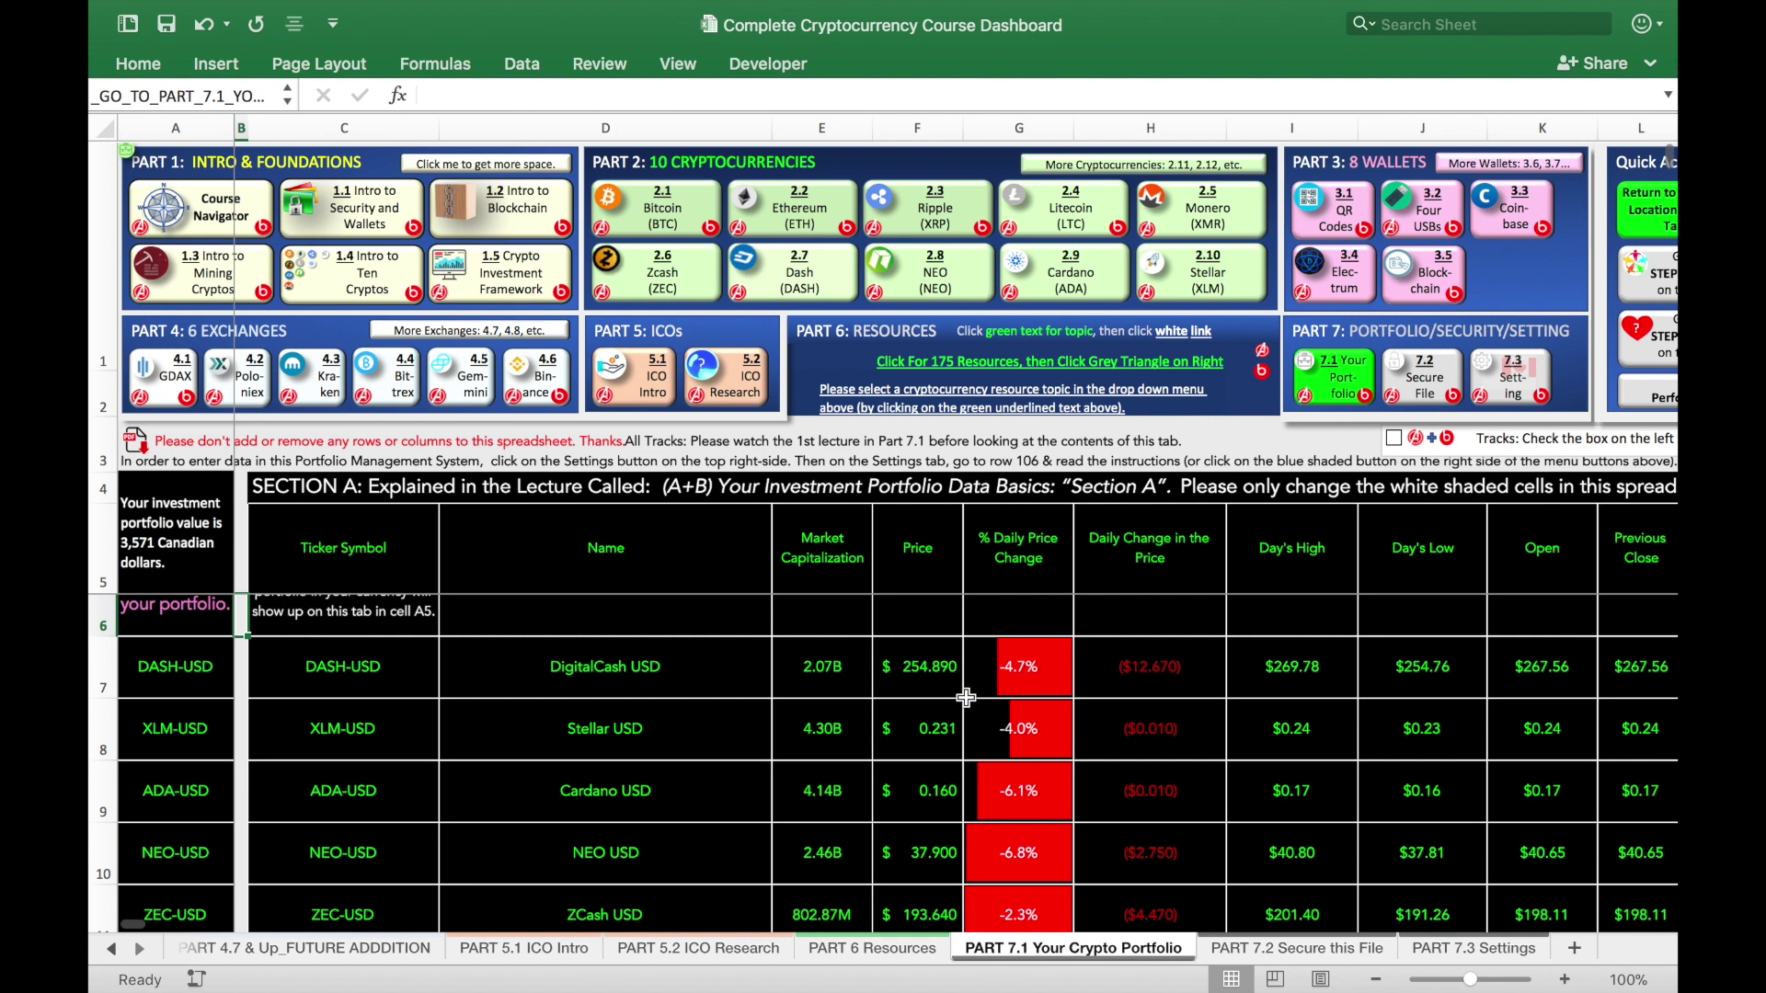
scroll(884, 739, down, 5)
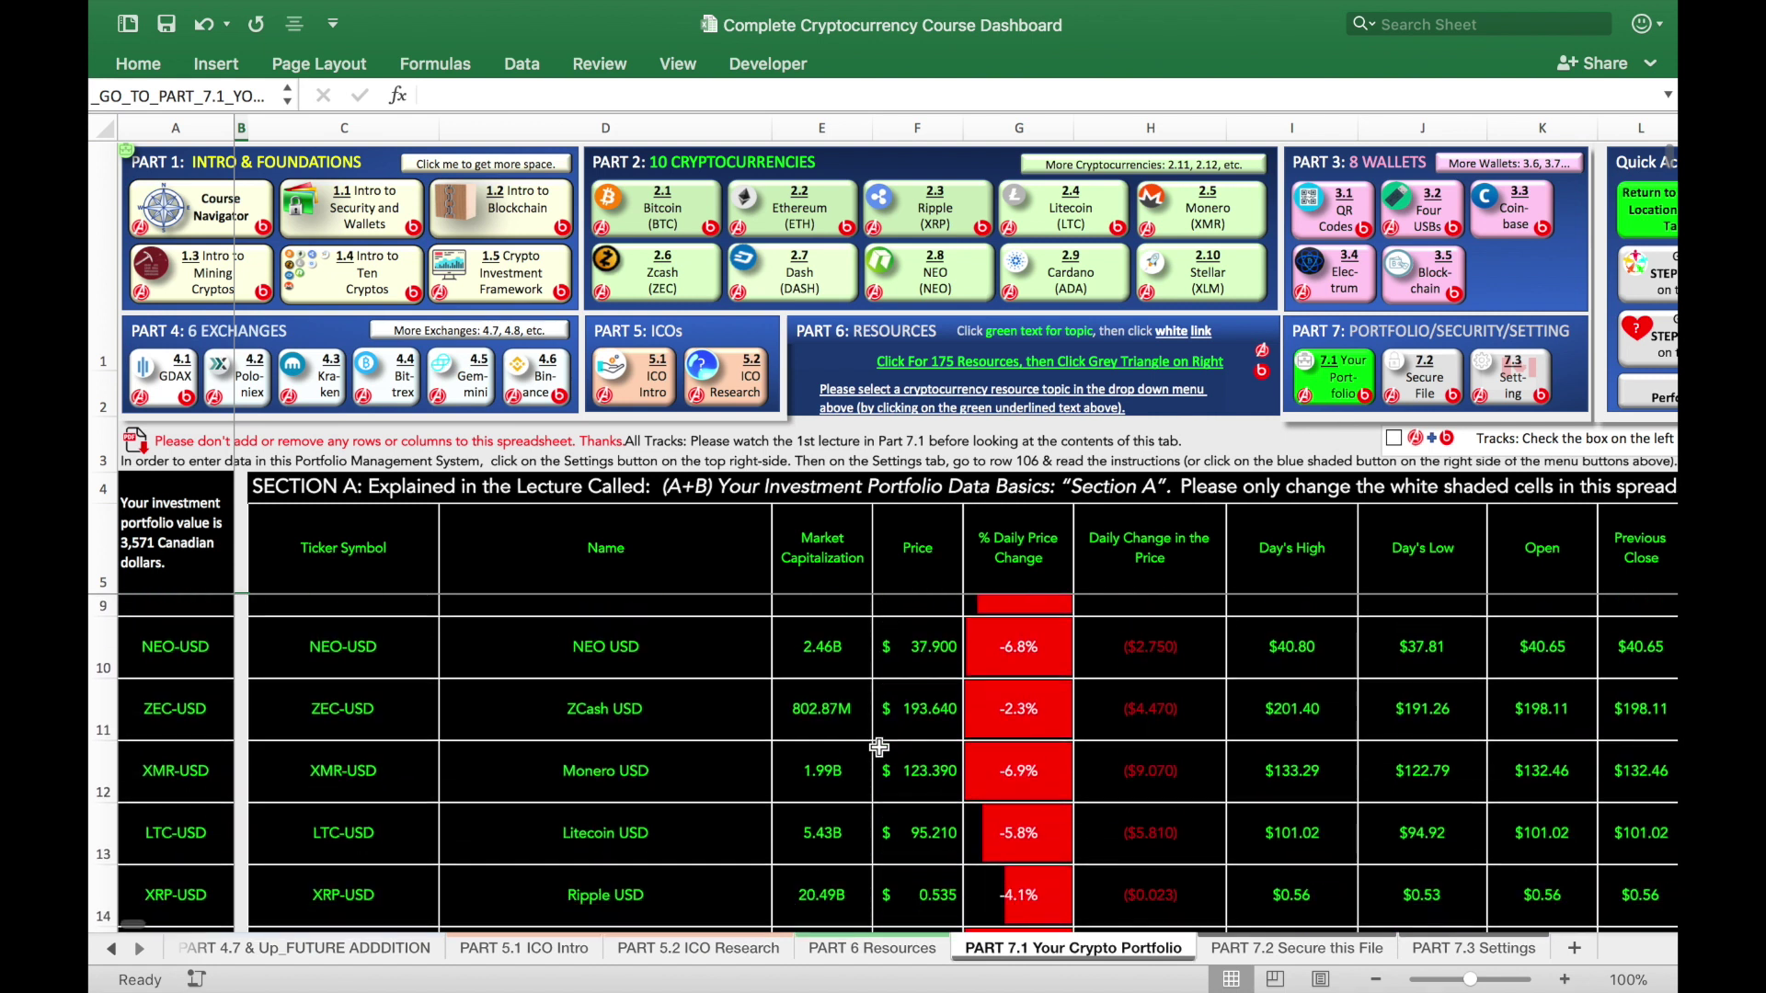
scroll(879, 746, down, 3)
scroll(878, 747, right, 10)
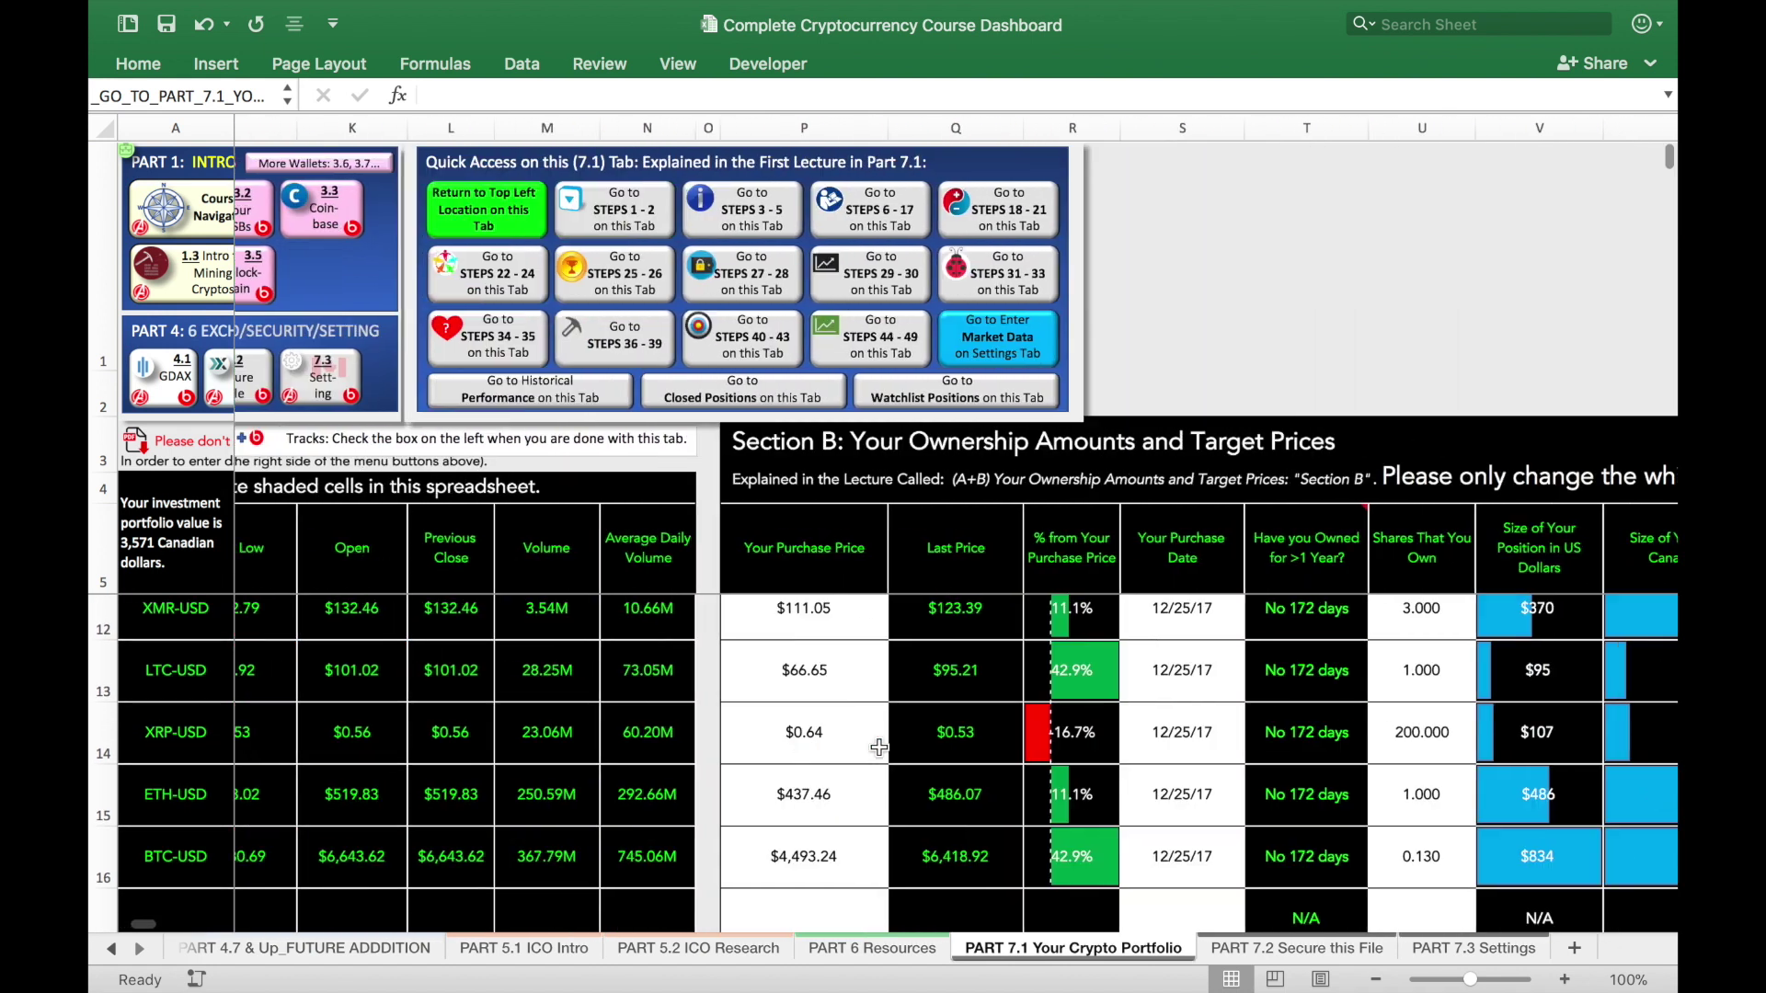
scroll(878, 747, right, 10)
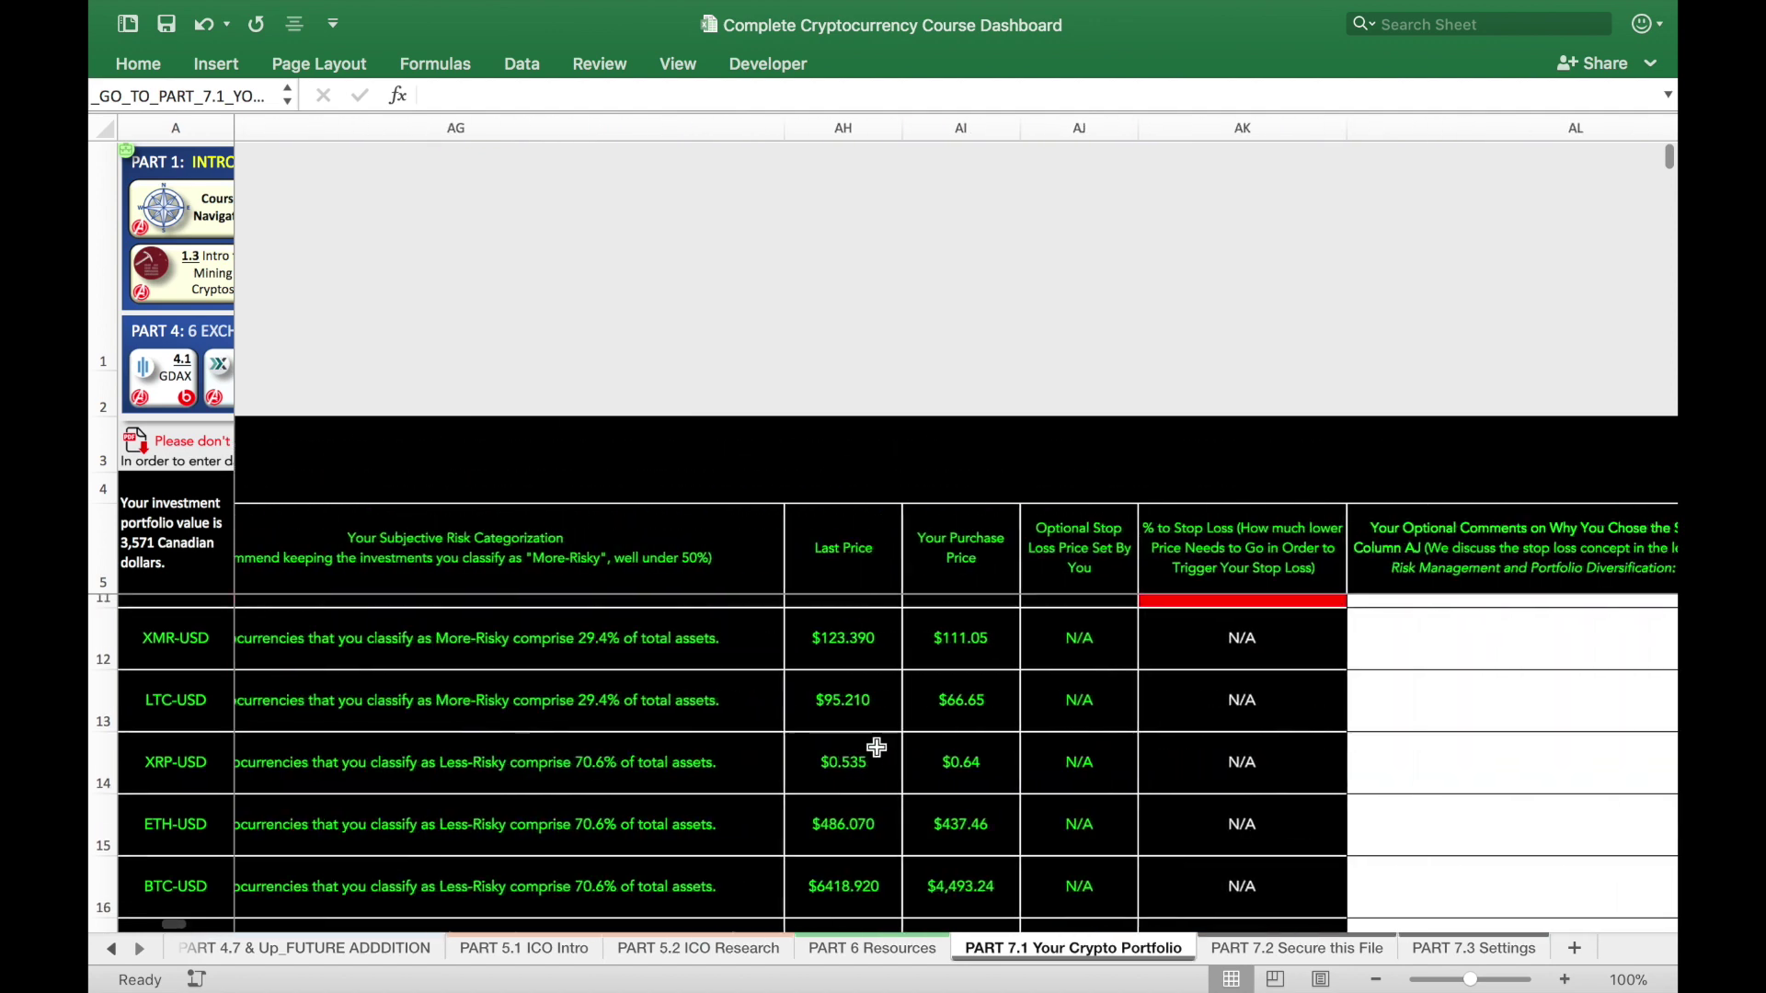
scroll(876, 747, right, 10)
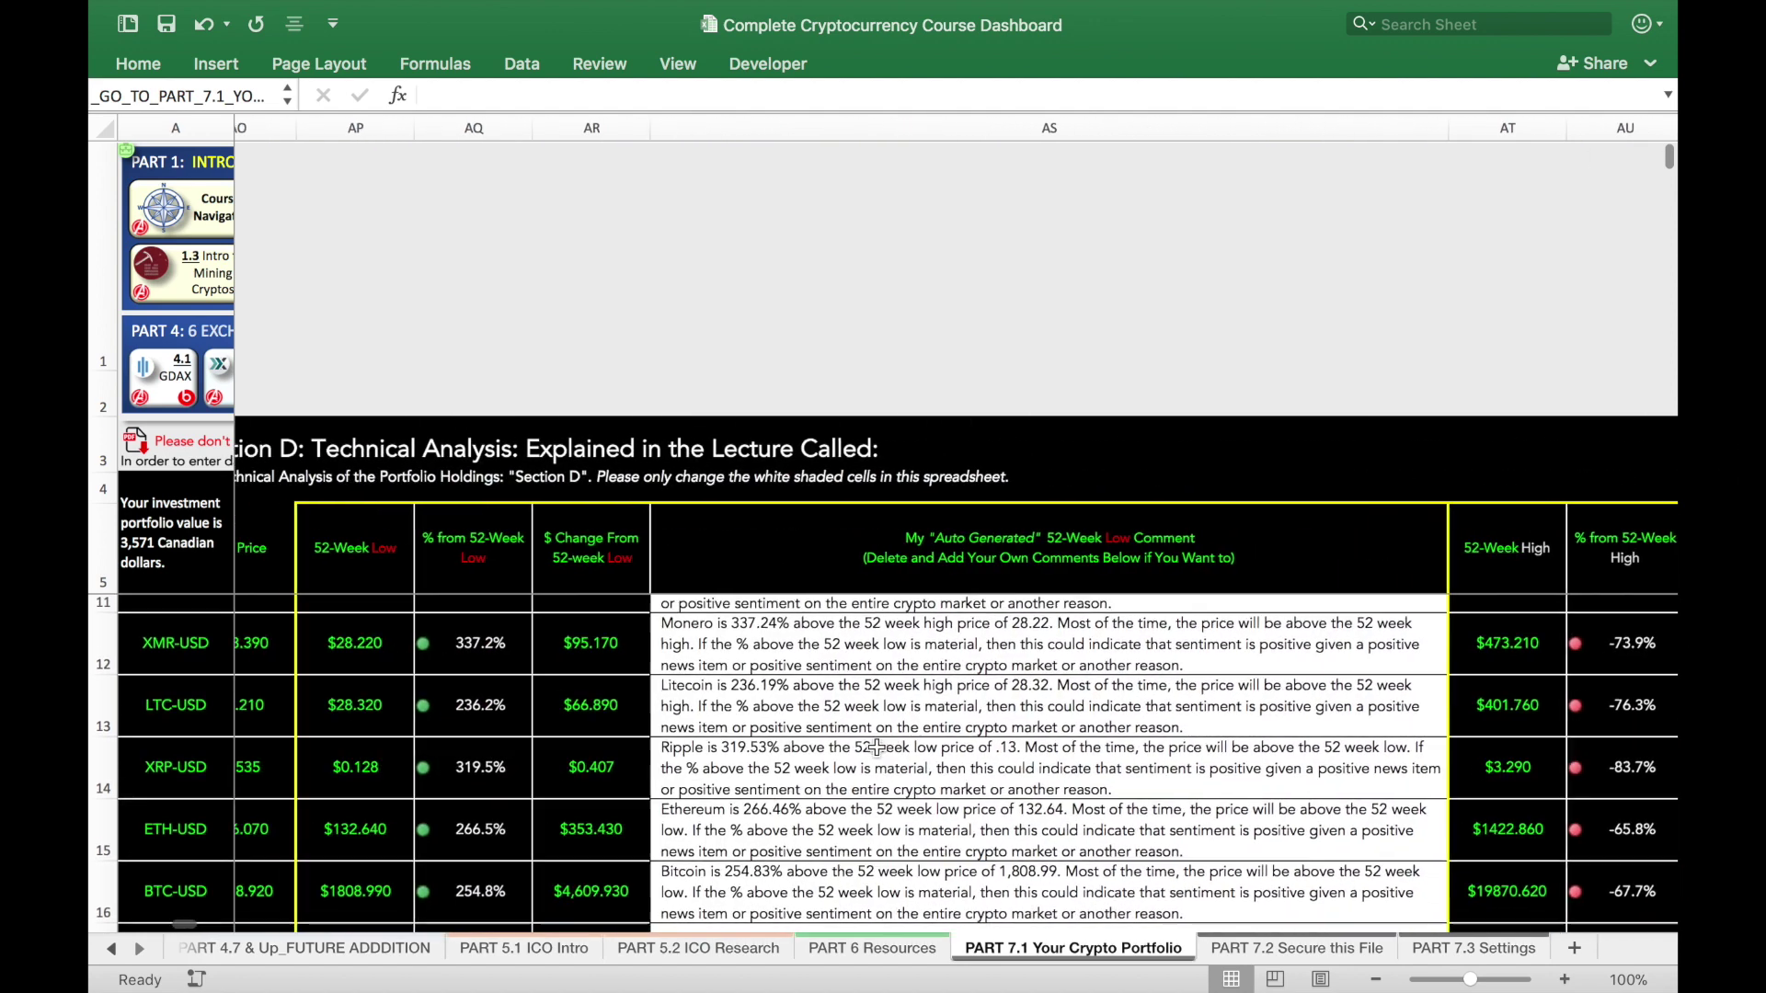
scroll(876, 747, up, 1)
scroll(876, 747, left, 1)
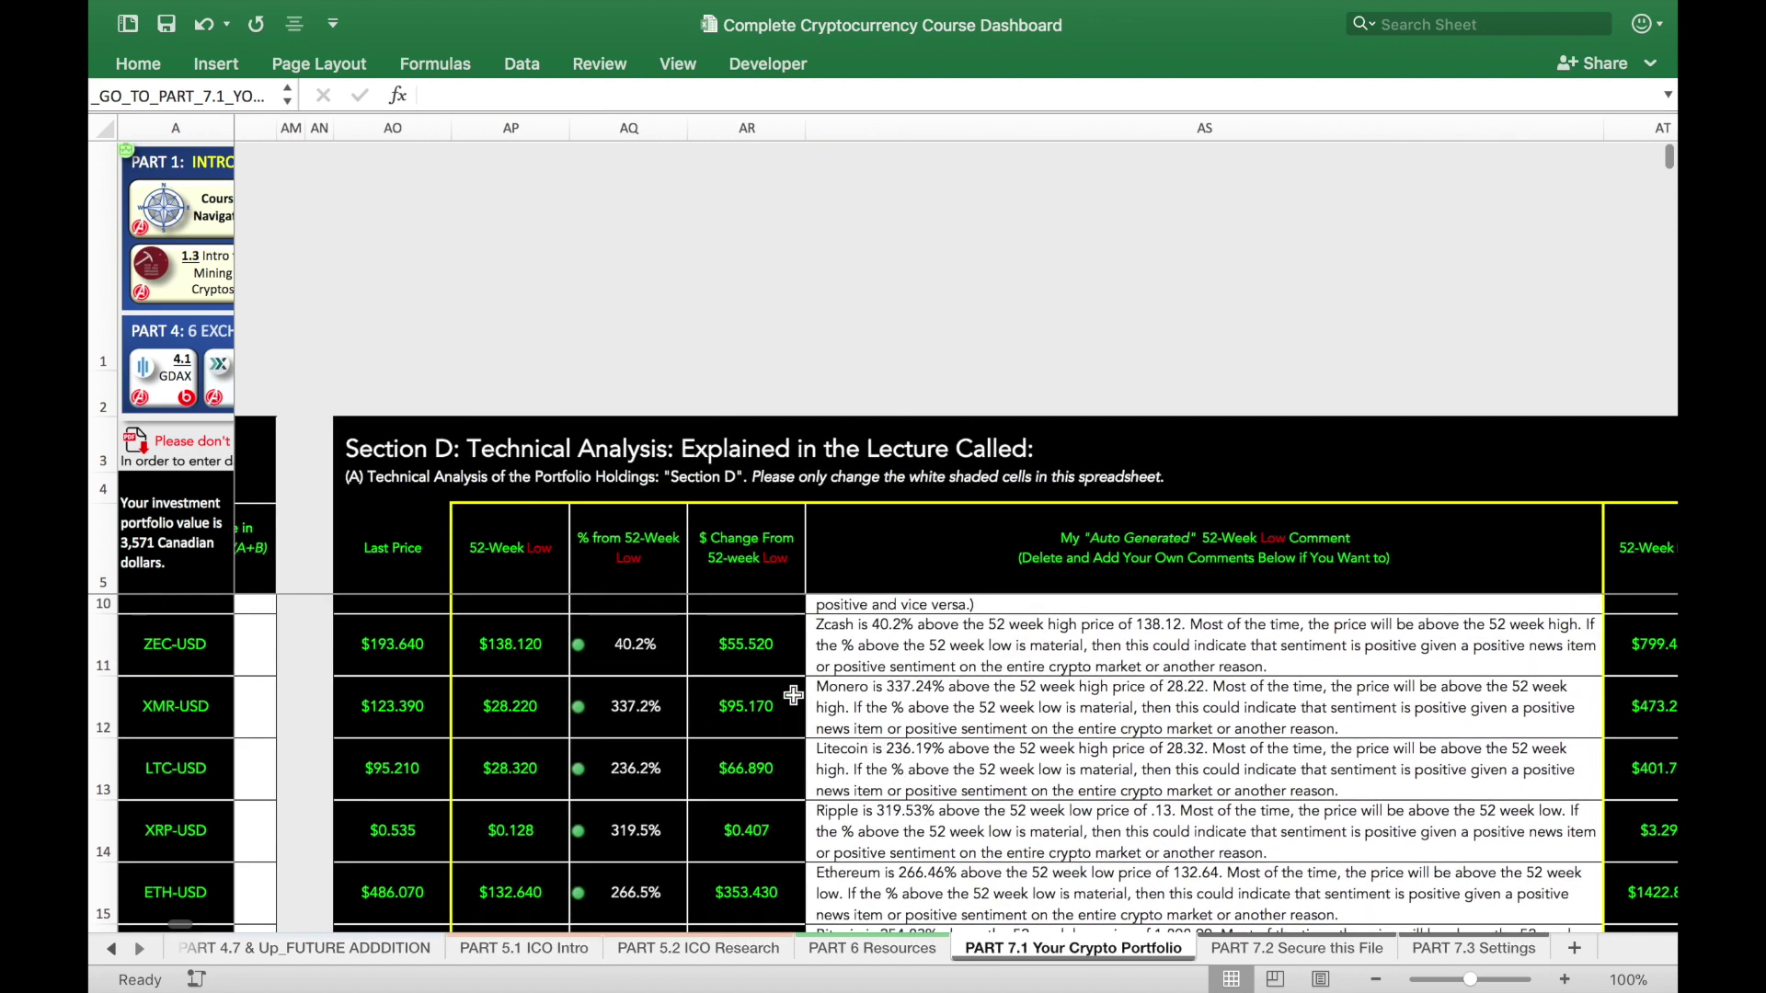
scroll(847, 681, up, 3)
scroll(847, 680, left, 3)
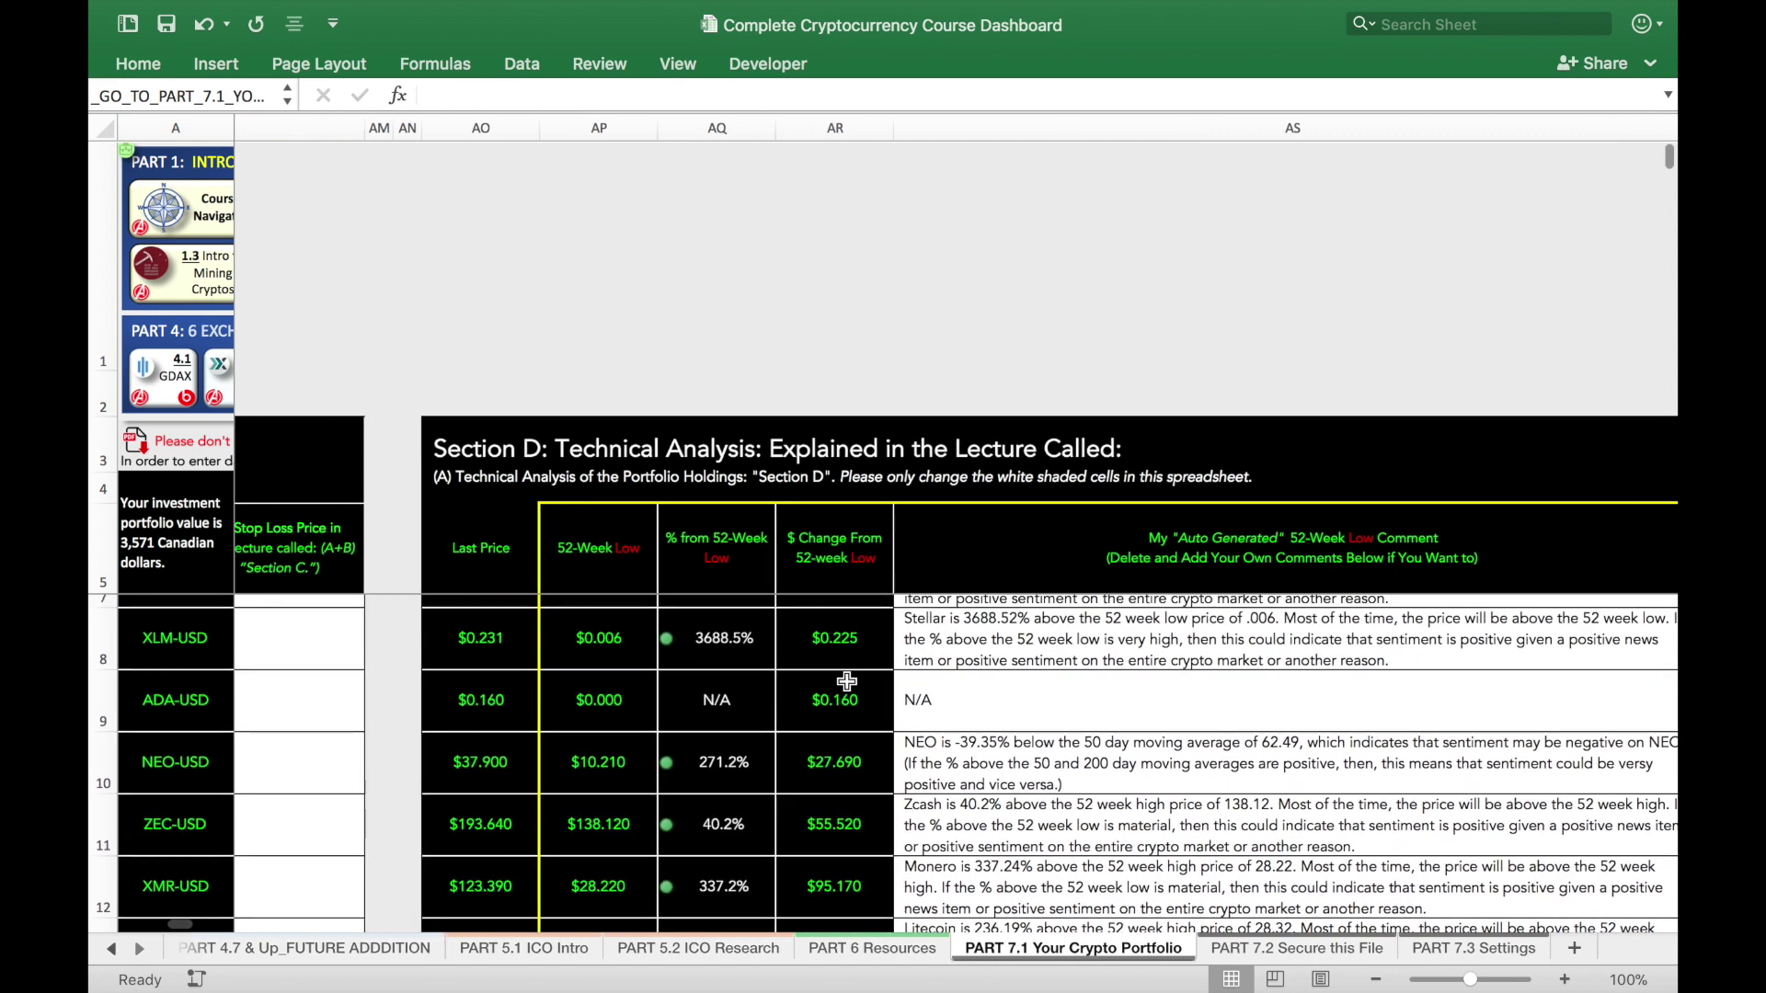
scroll(847, 701, left, 15)
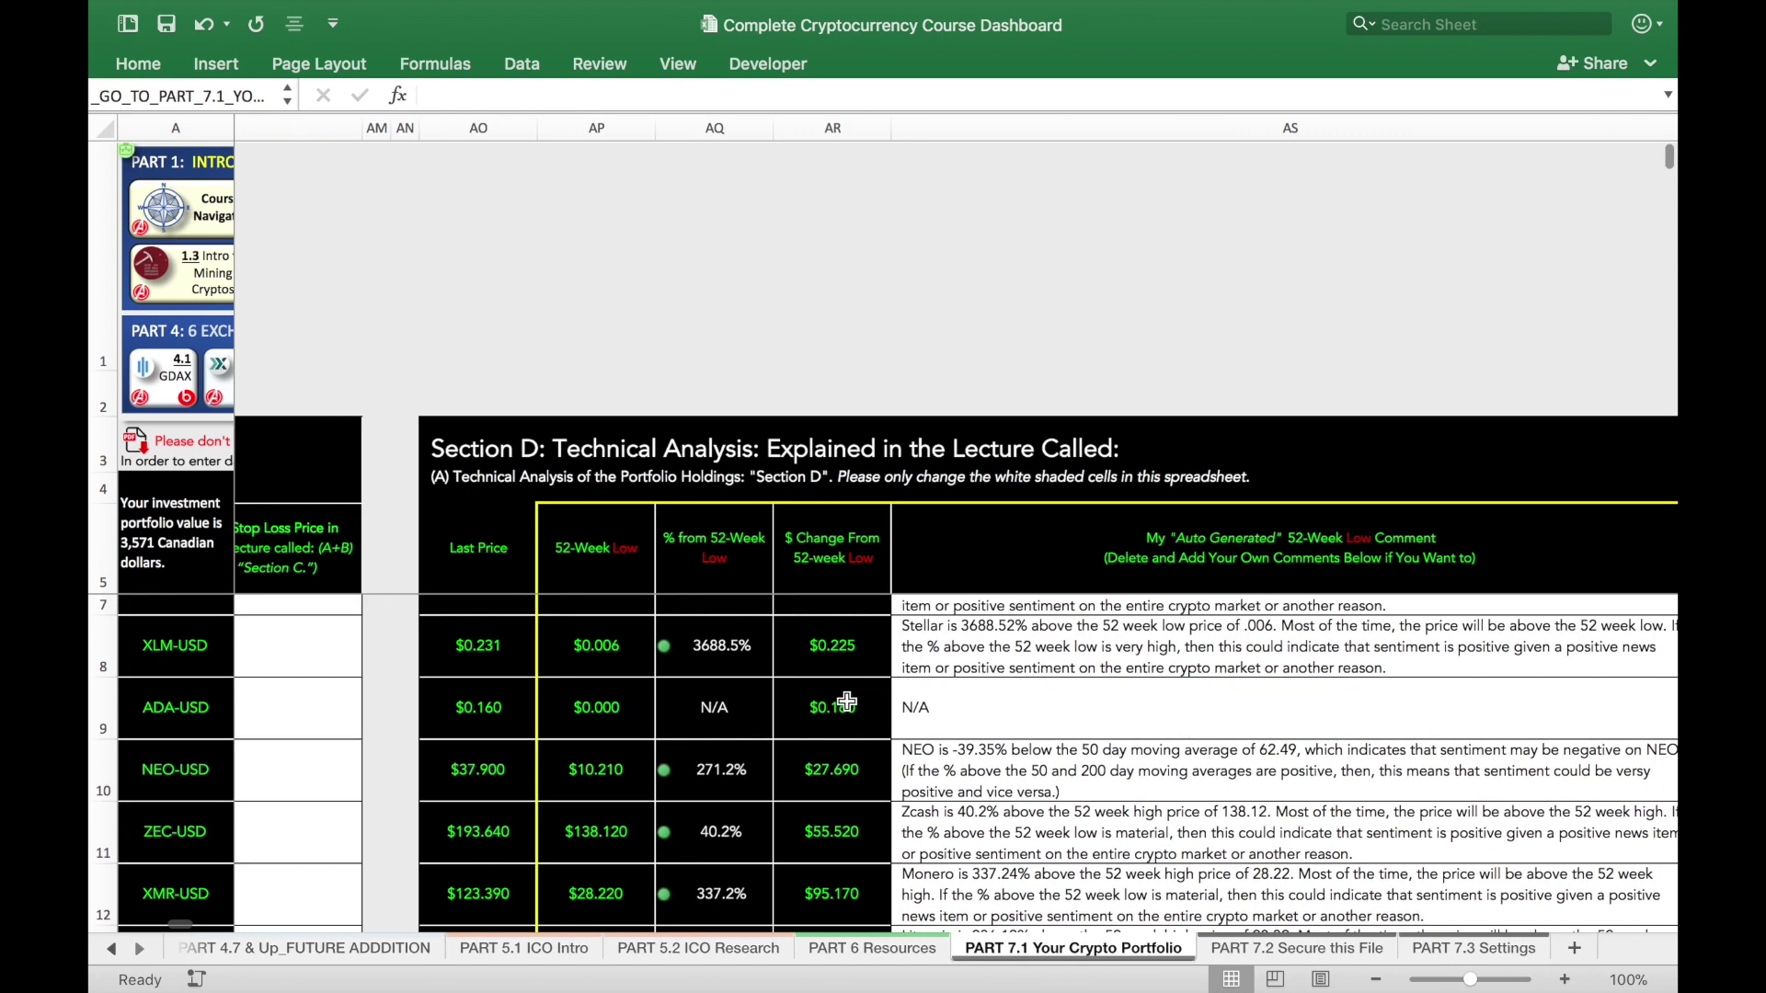
scroll(847, 701, up, 1)
scroll(847, 701, left, 8)
scroll(847, 700, up, 2)
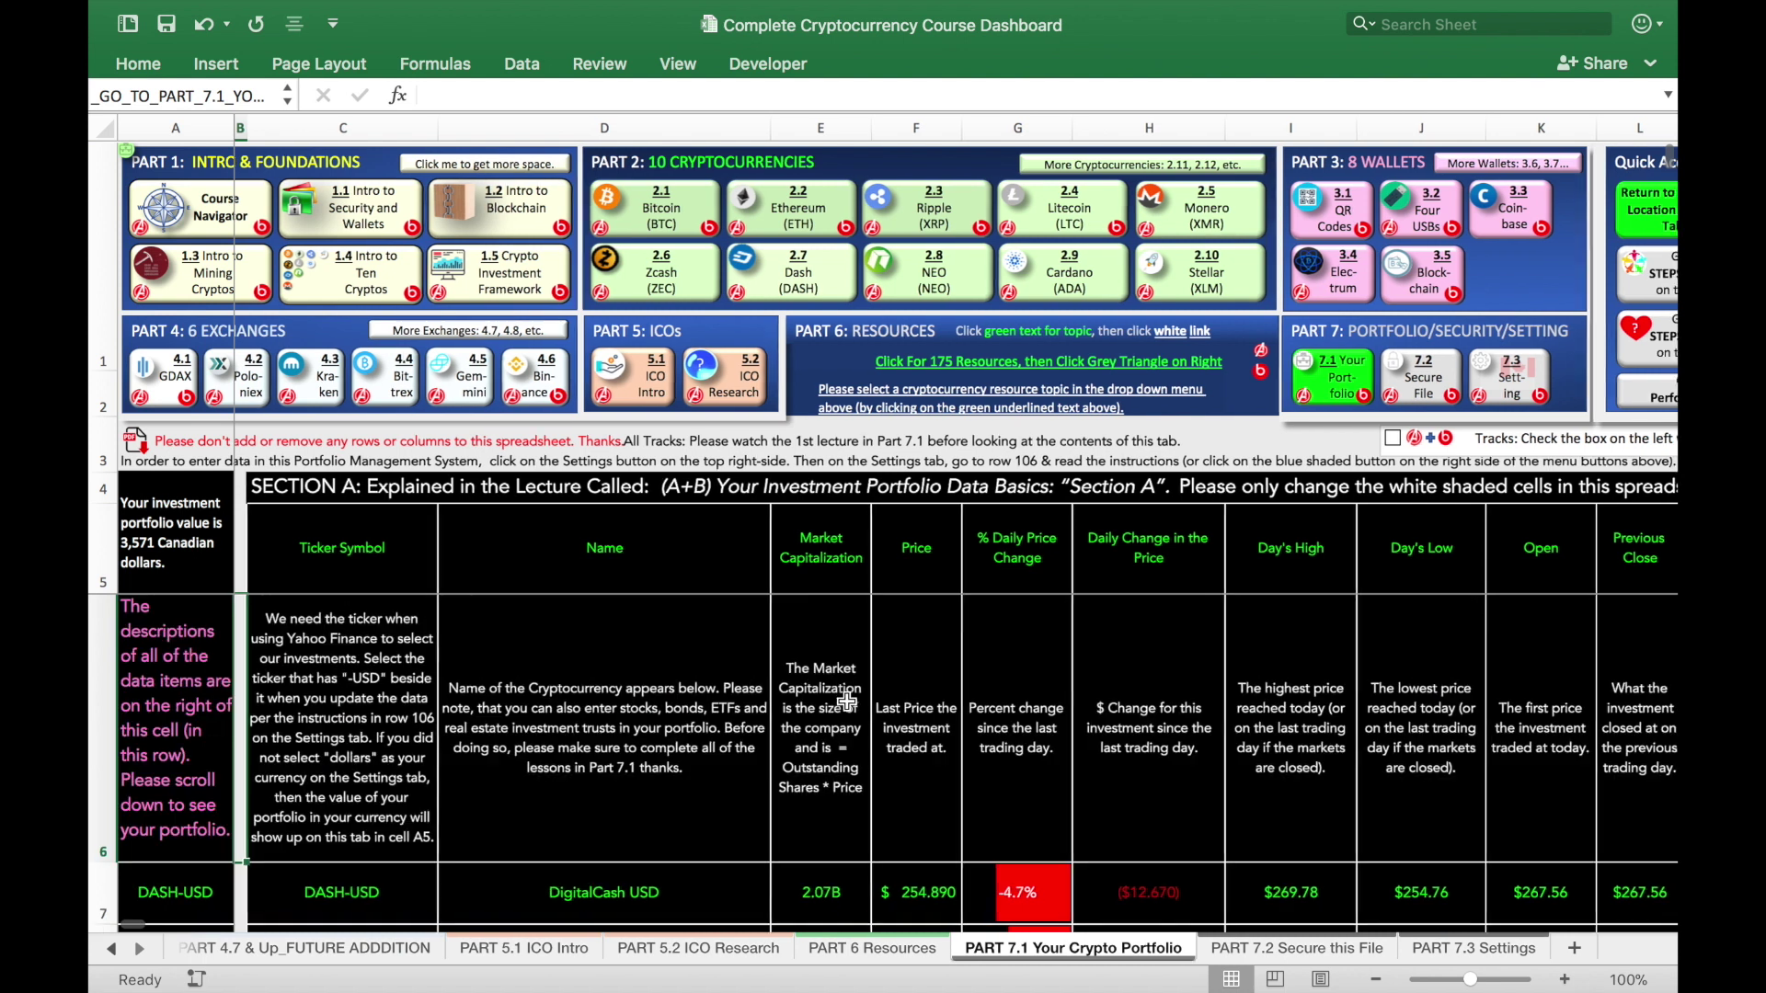